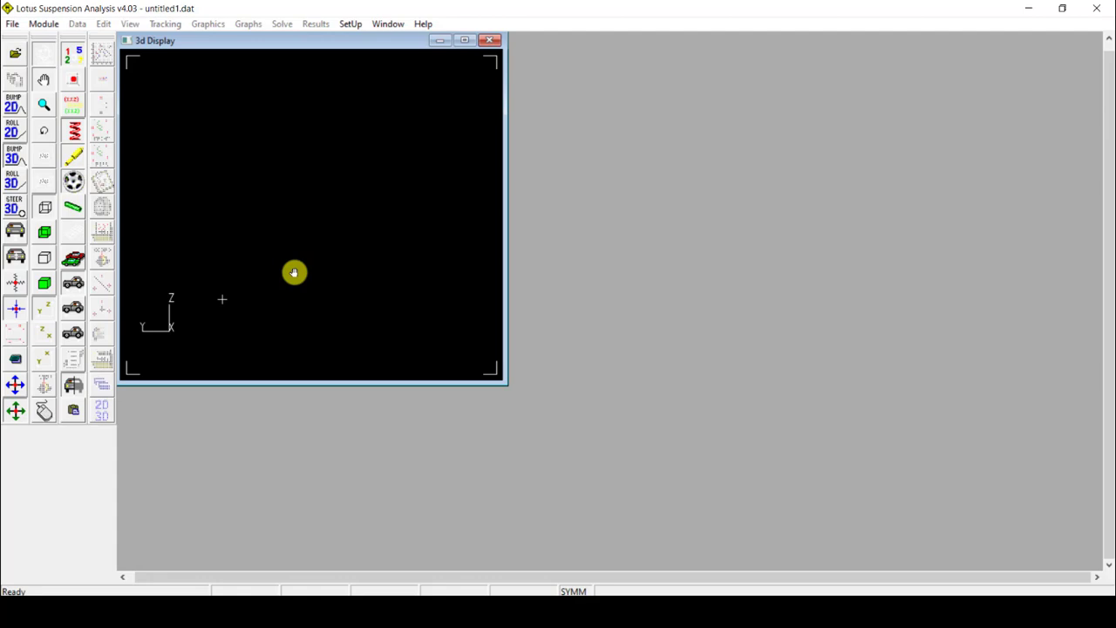
# Step: Maximize the 3D display window inside the workspace
pyautogui.click(469, 41)
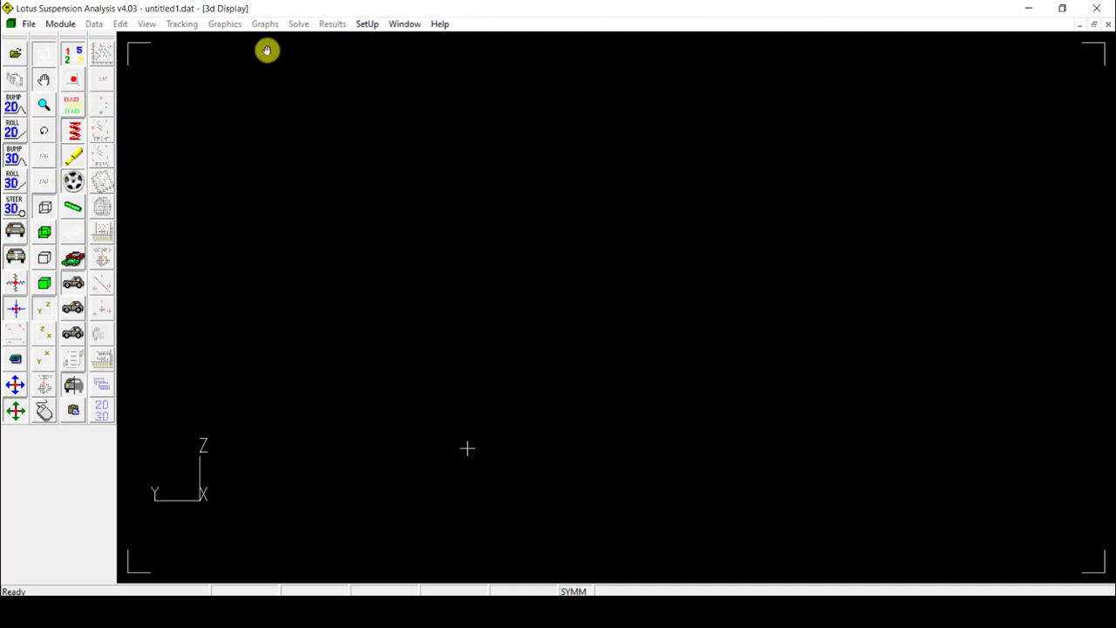
pyautogui.click(365, 26)
pyautogui.click(366, 24)
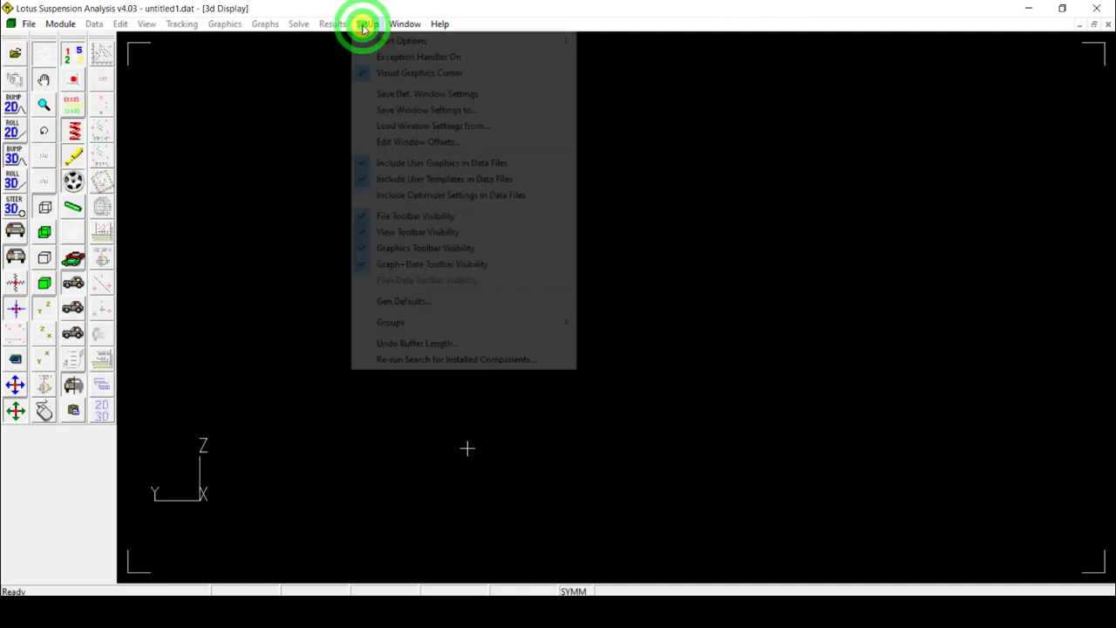
pyautogui.click(365, 26)
pyautogui.click(371, 24)
pyautogui.click(371, 24)
pyautogui.click(370, 24)
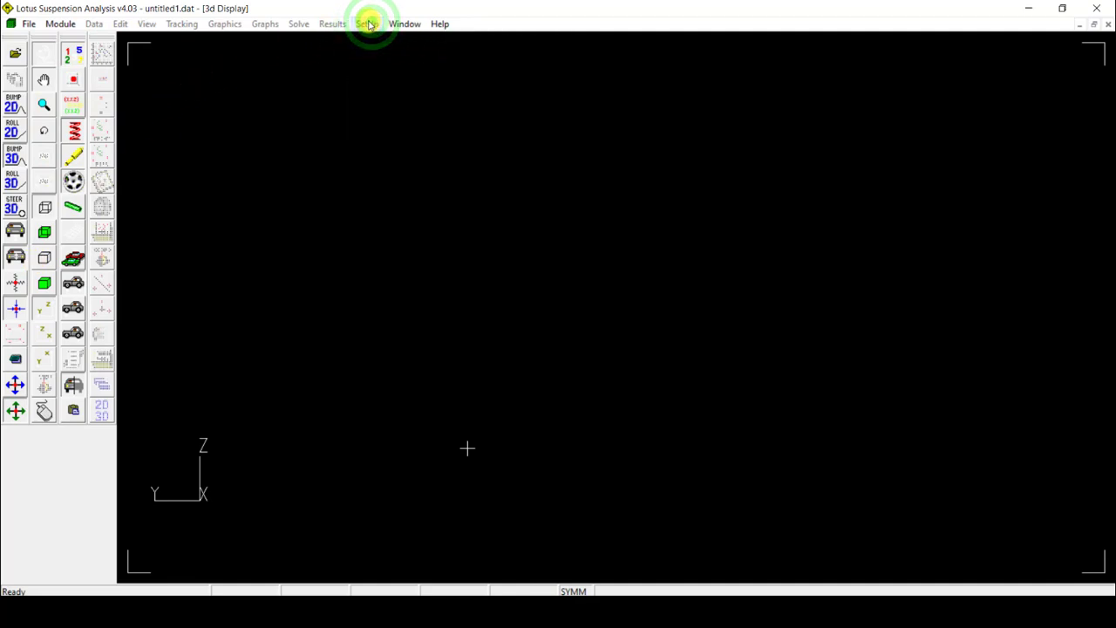
pyautogui.click(370, 24)
pyautogui.click(370, 23)
pyautogui.click(369, 23)
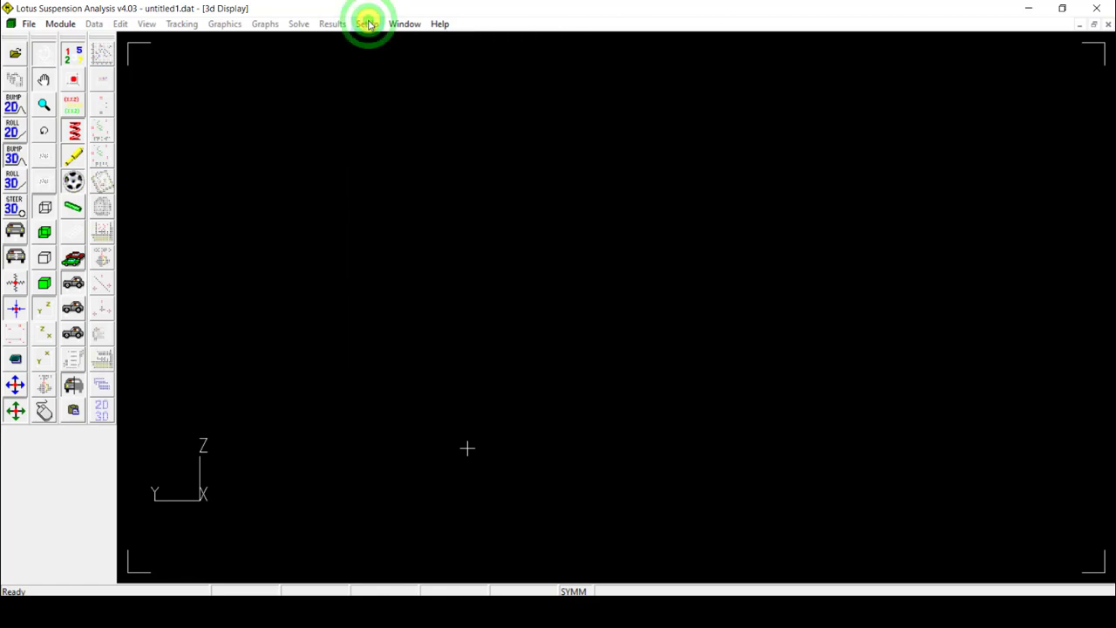
pyautogui.click(369, 23)
pyautogui.click(368, 26)
pyautogui.click(369, 26)
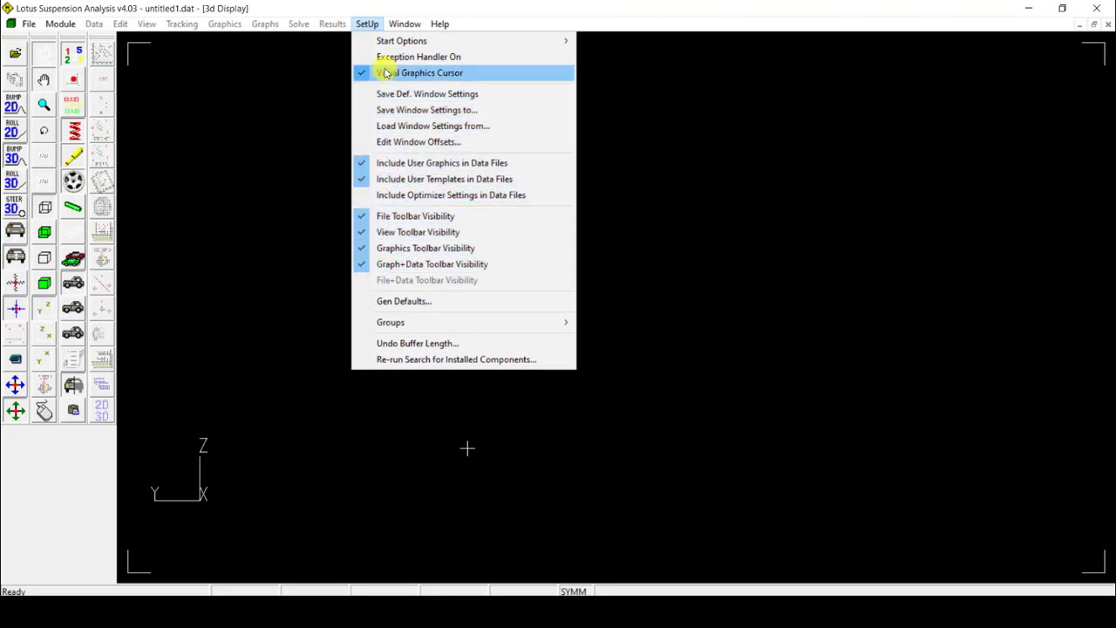
pyautogui.click(389, 141)
pyautogui.click(348, 71)
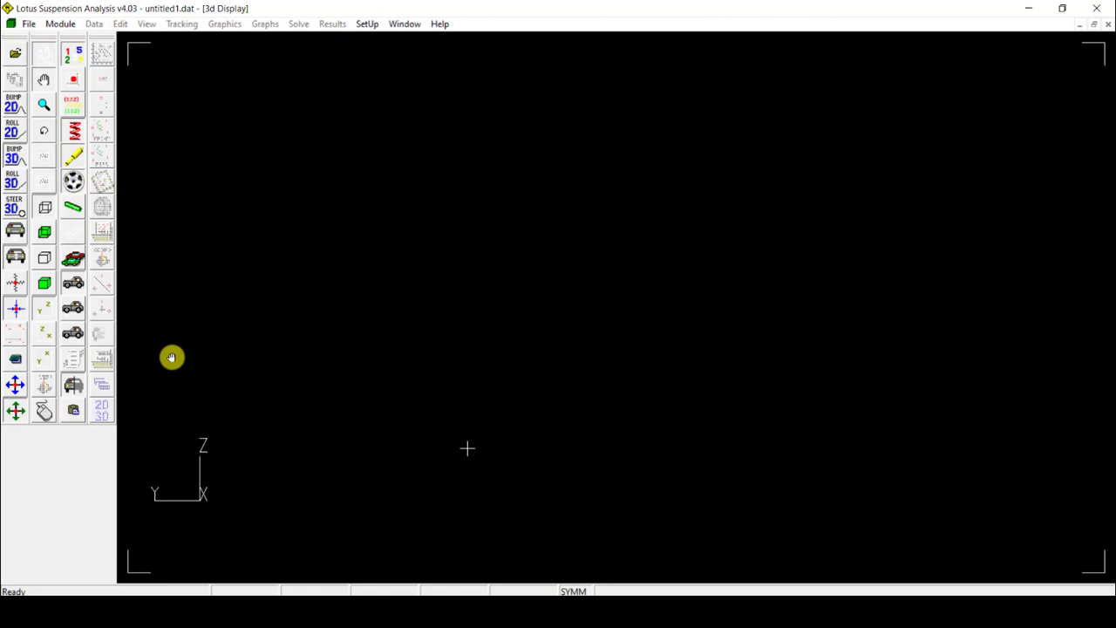
# Step: Start a new 3D model with symmetric suspension and enable its front suspension
pyautogui.click(34, 28)
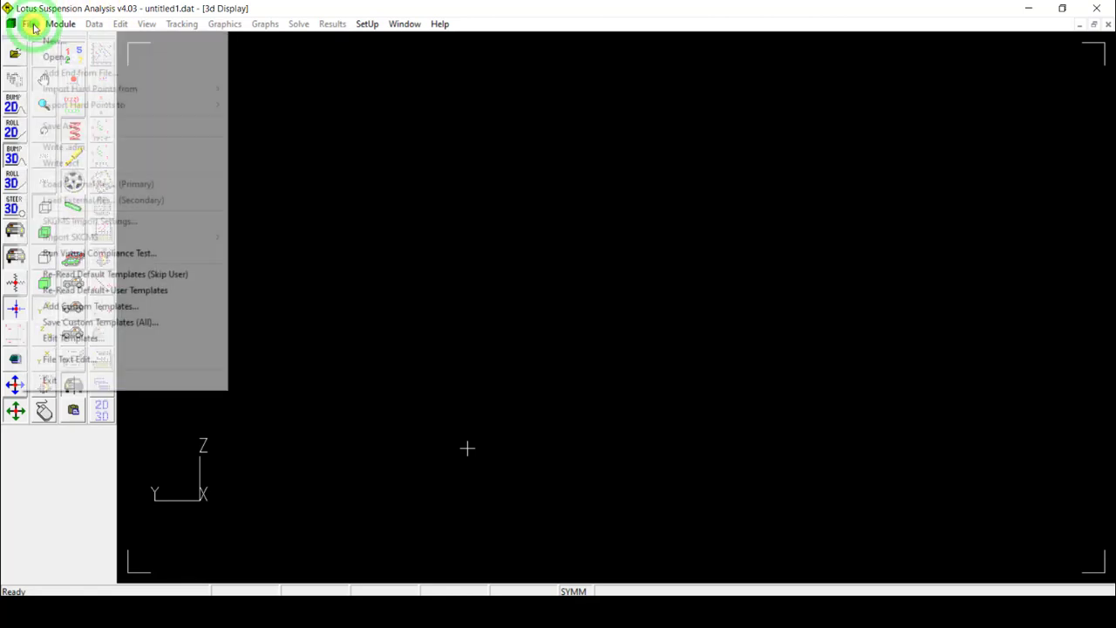
pyautogui.click(33, 29)
pyautogui.click(33, 26)
pyautogui.click(39, 40)
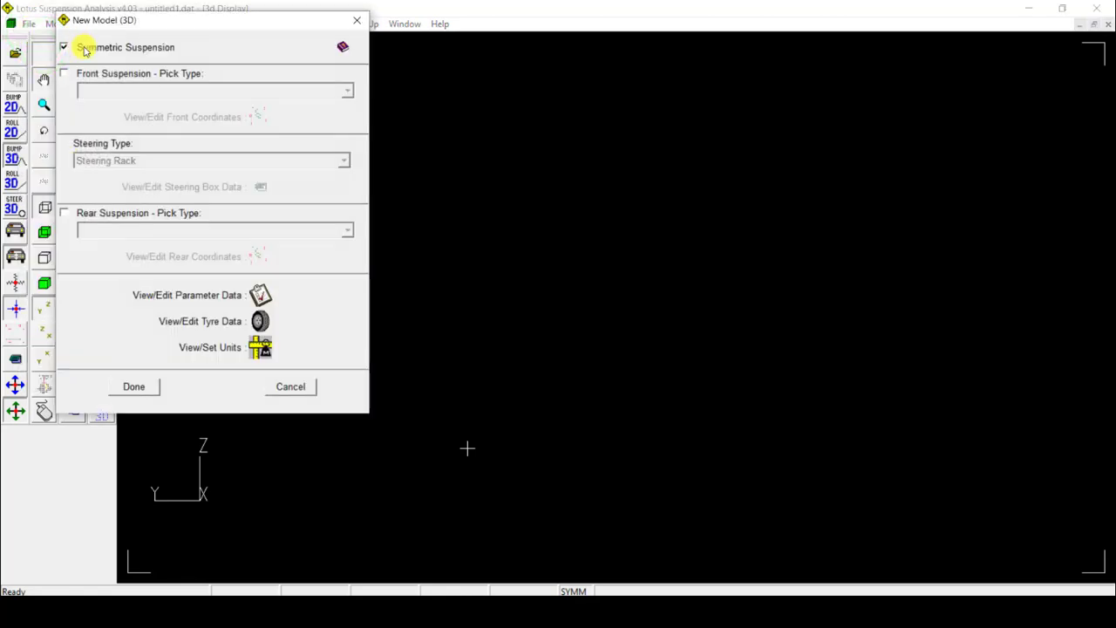
pyautogui.click(187, 25)
pyautogui.click(64, 74)
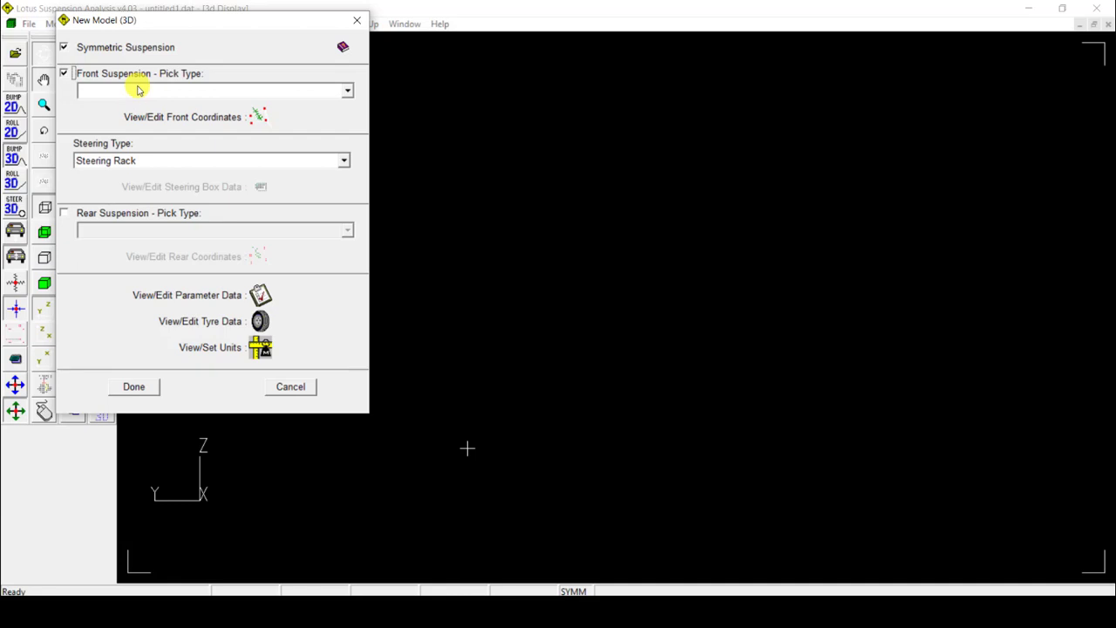
# Step: Set the front suspension to Type 1: Double Wishbone, damper to lower wishbone, with Steering Rack as the steering type
pyautogui.click(137, 89)
pyautogui.click(144, 98)
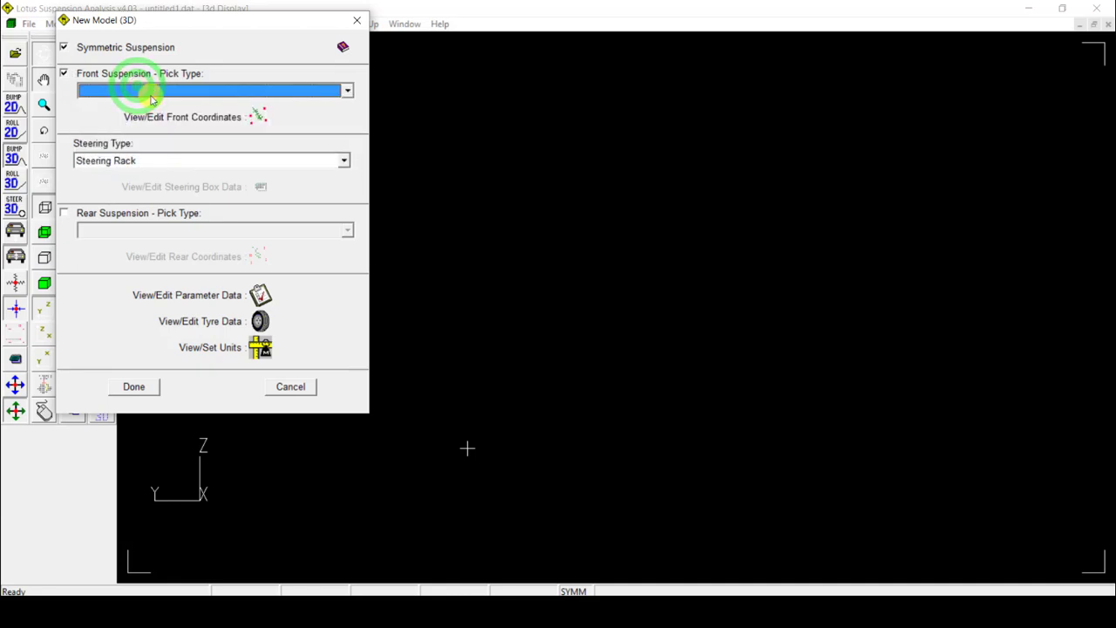
pyautogui.doubleClick(347, 90)
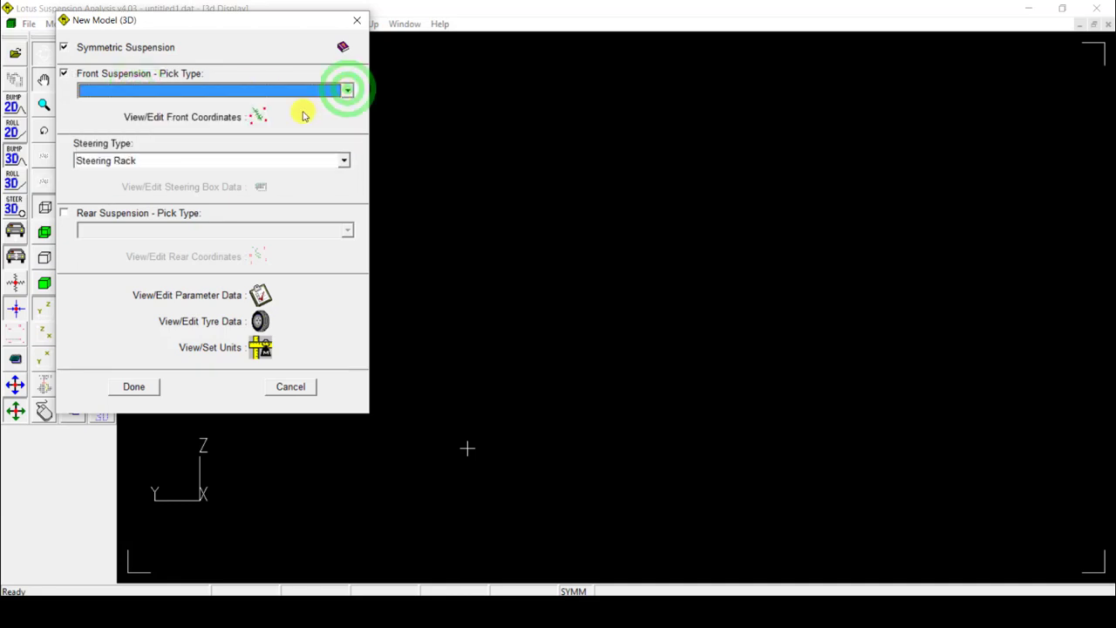
pyautogui.doubleClick(347, 91)
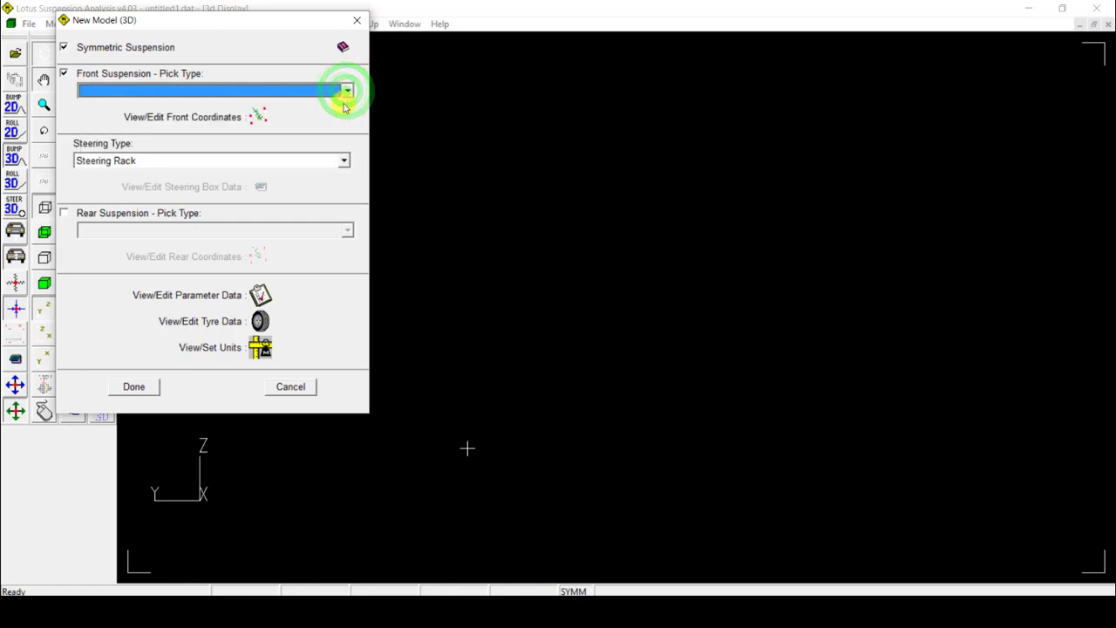
pyautogui.click(346, 93)
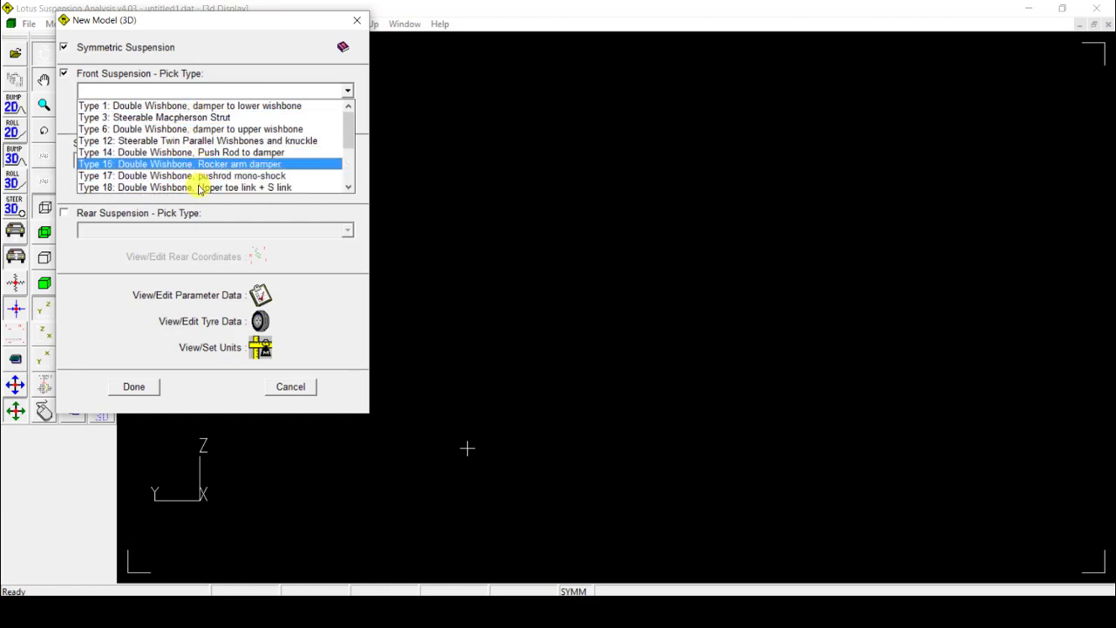
pyautogui.scroll(-3, 202, 153)
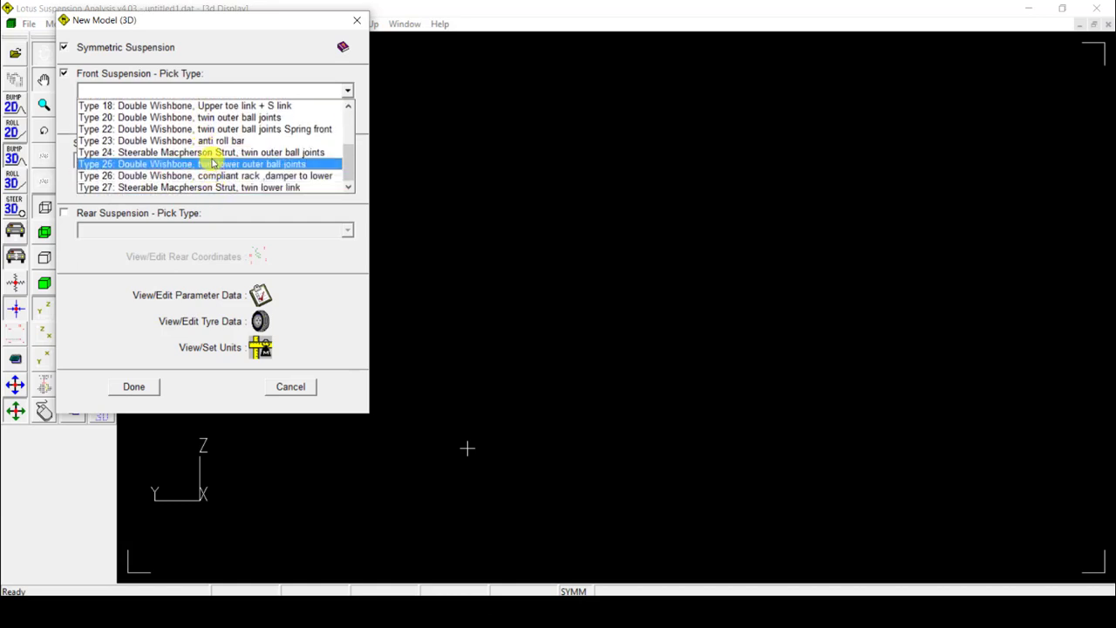
pyautogui.scroll(2, 211, 143)
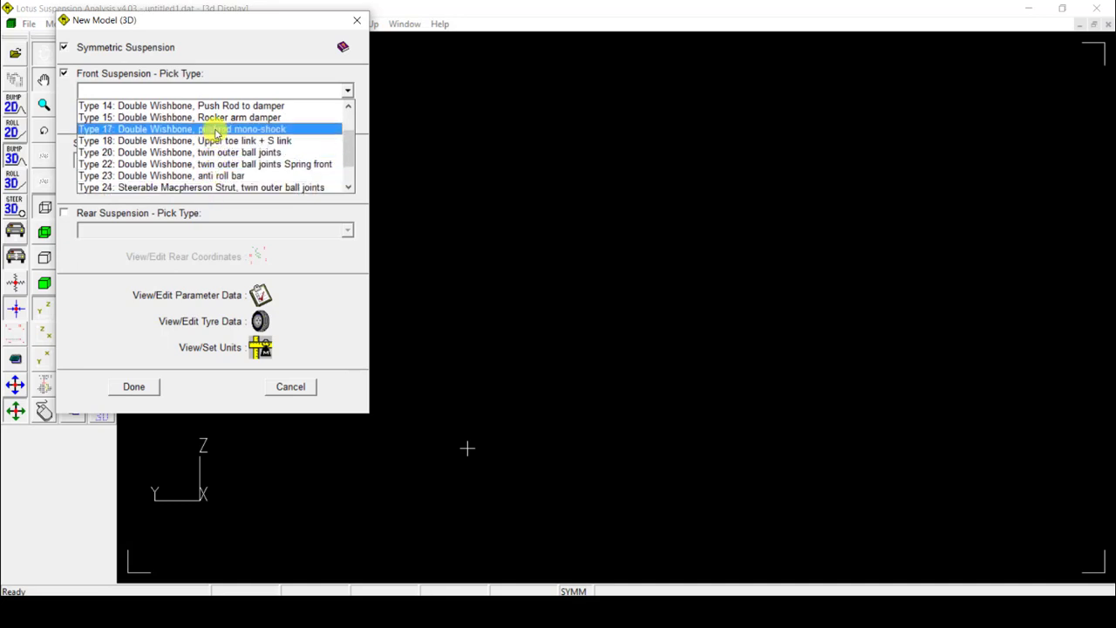
pyautogui.scroll(1, 215, 133)
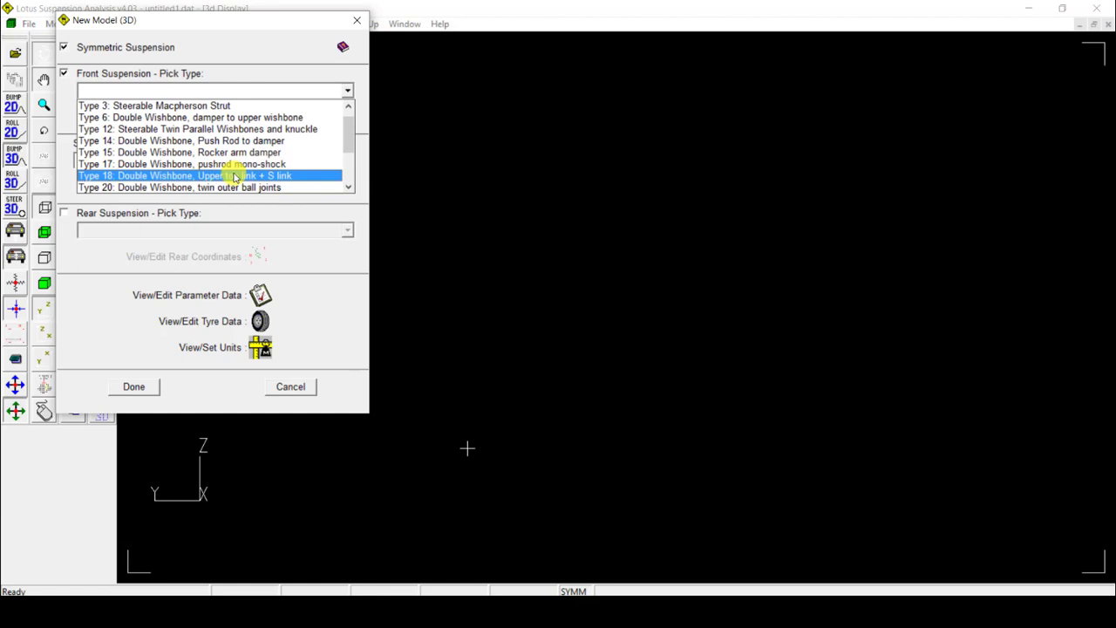
pyautogui.scroll(1, 232, 144)
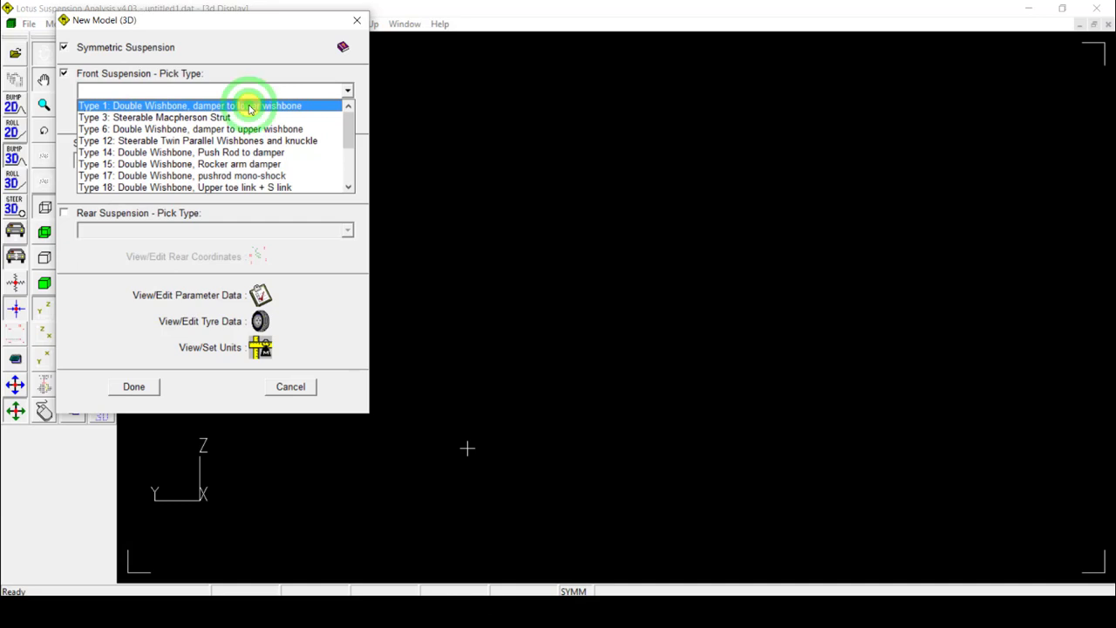
pyautogui.click(249, 106)
pyautogui.click(247, 166)
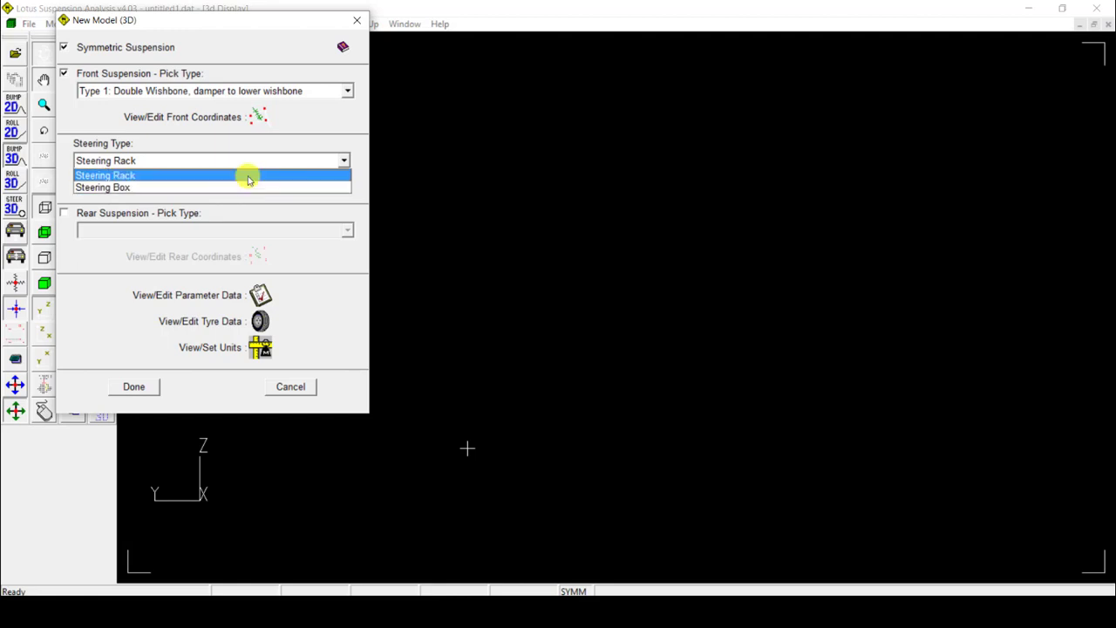
pyautogui.click(247, 177)
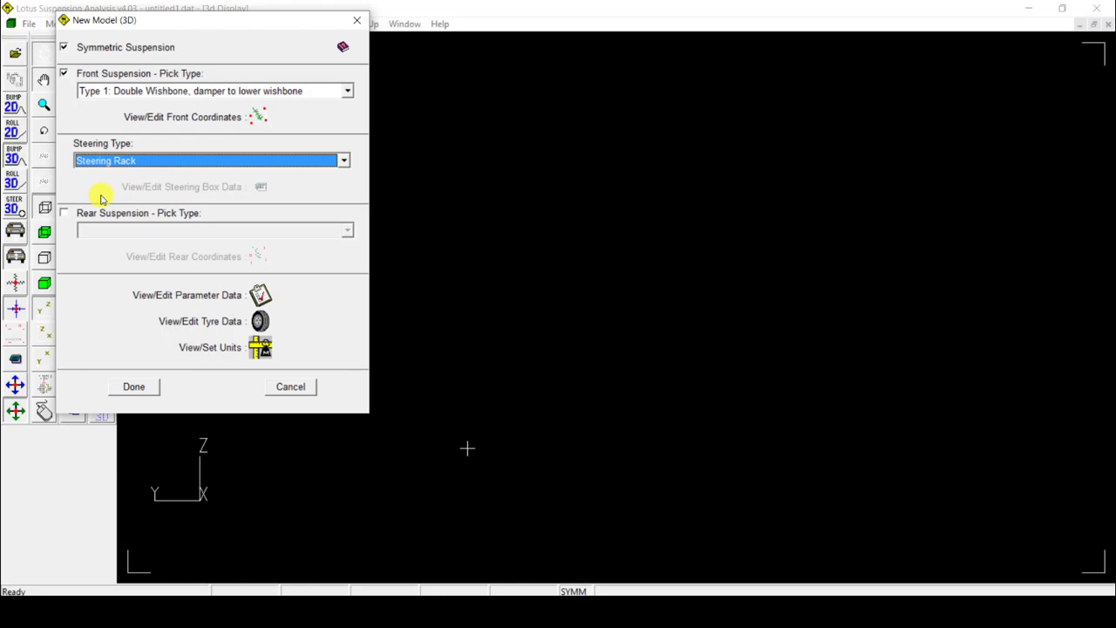
# Step: Review the new model's 3D parameters, including the bump/rebound increment, and accept the default values
pyautogui.click(261, 298)
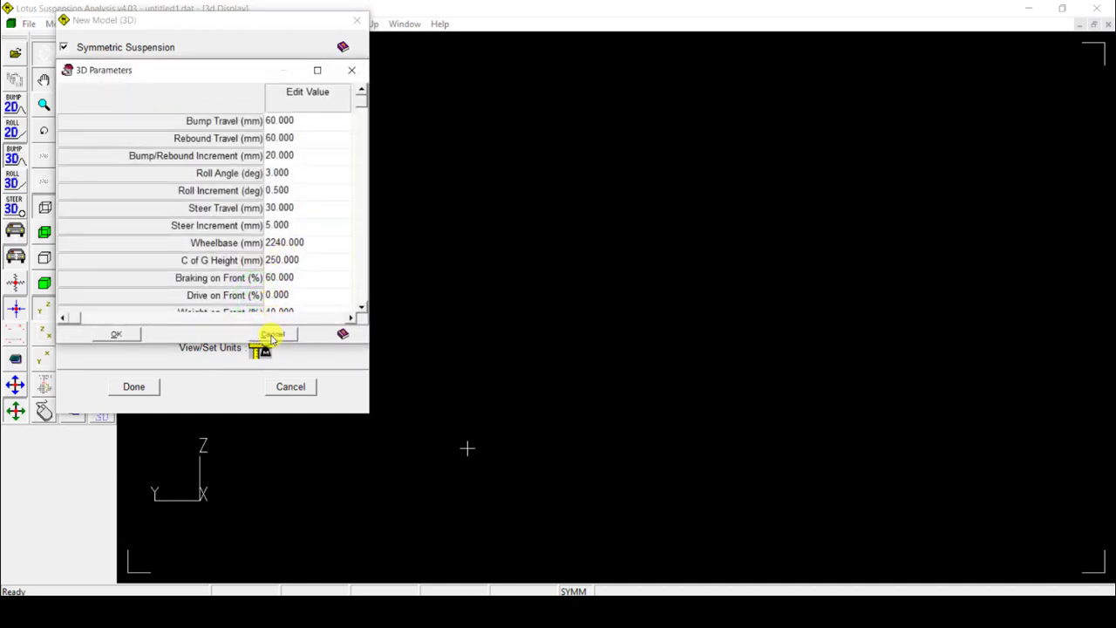
pyautogui.click(272, 336)
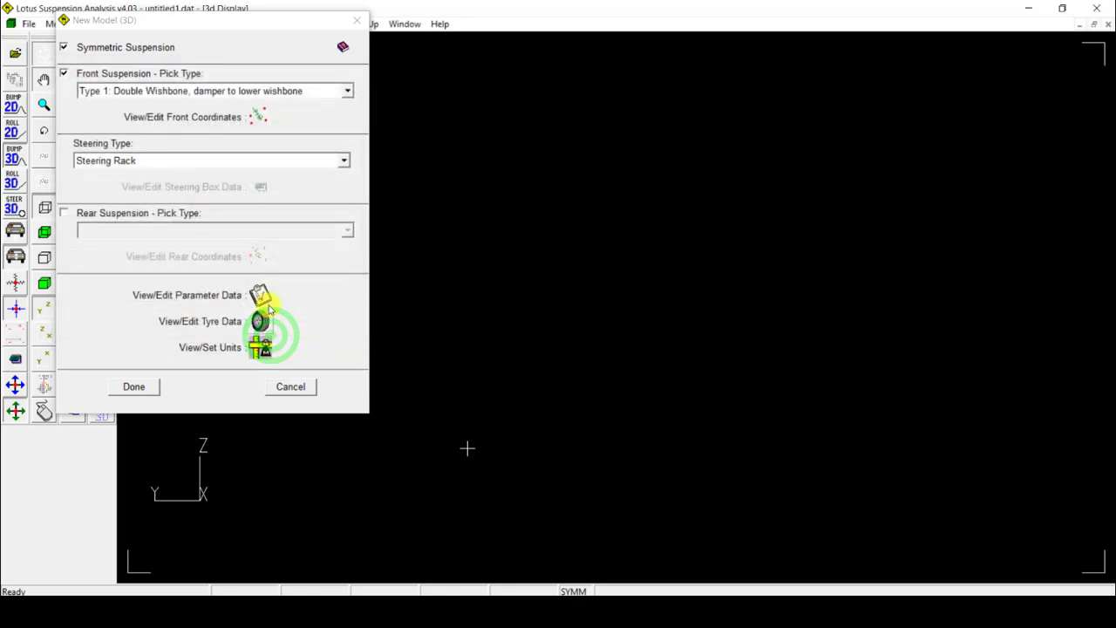
pyautogui.click(263, 297)
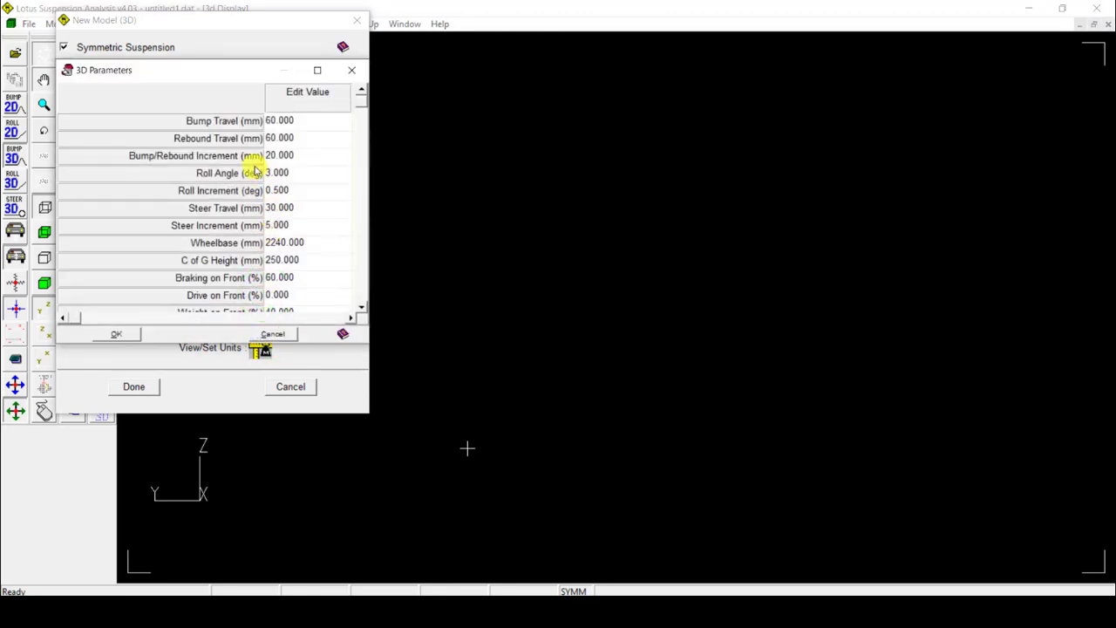
pyautogui.click(231, 31)
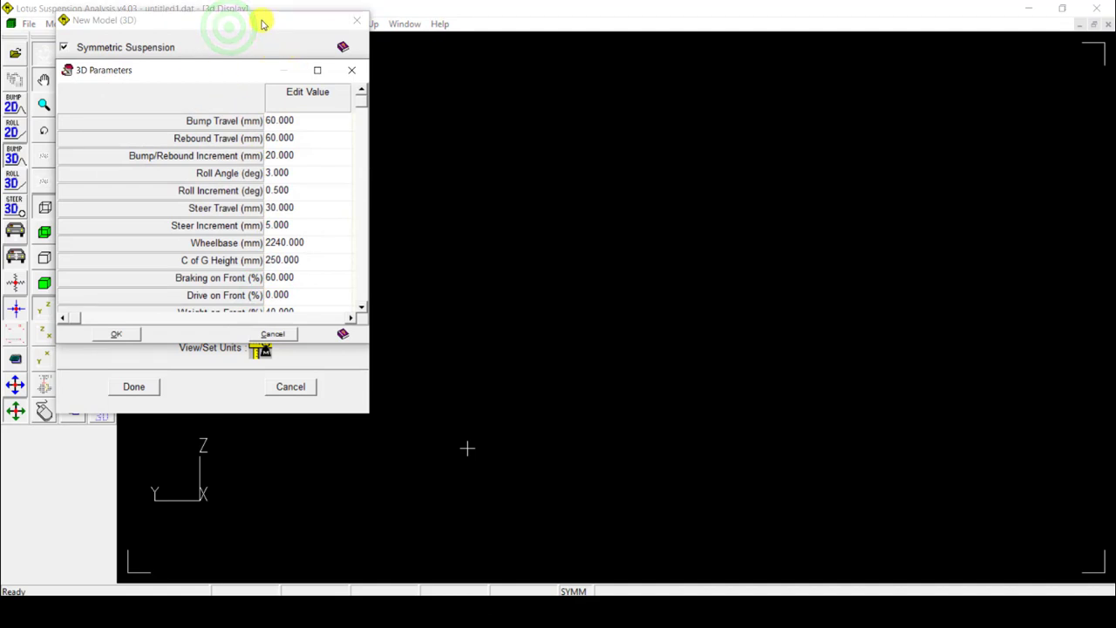
pyautogui.moveTo(257, 69); pyautogui.dragTo(615, 76)
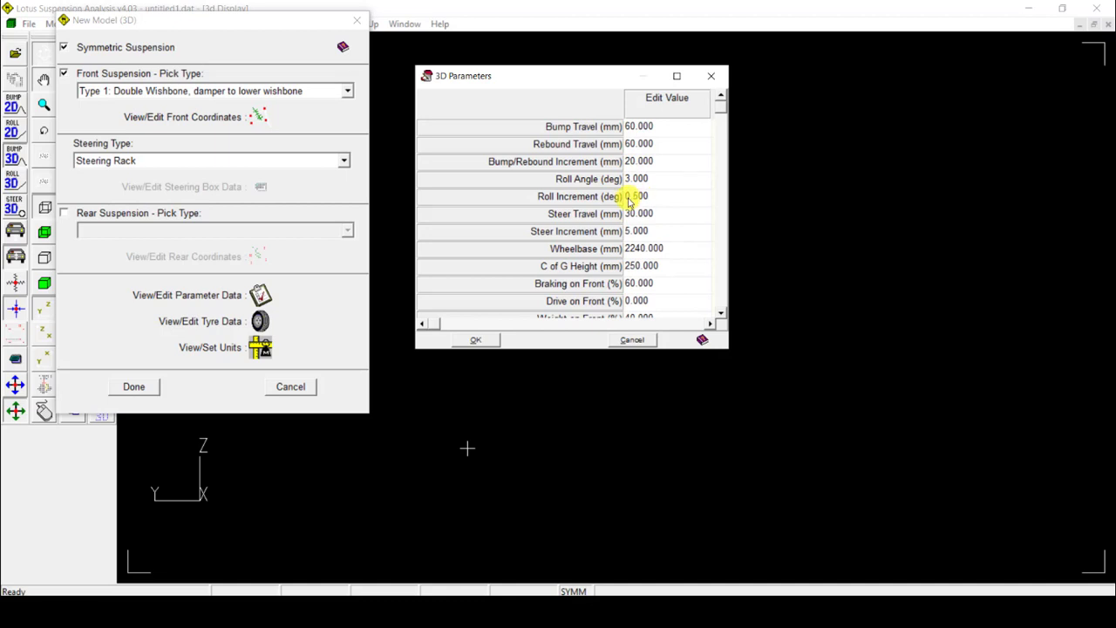
pyautogui.doubleClick(632, 162)
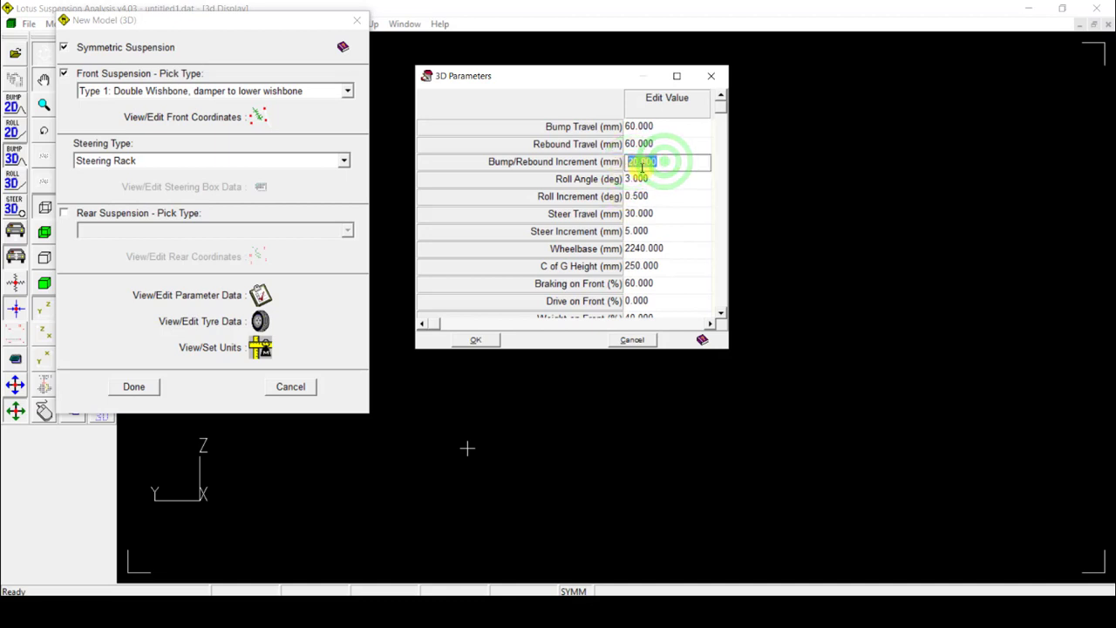
pyautogui.click(671, 158)
pyautogui.click(489, 341)
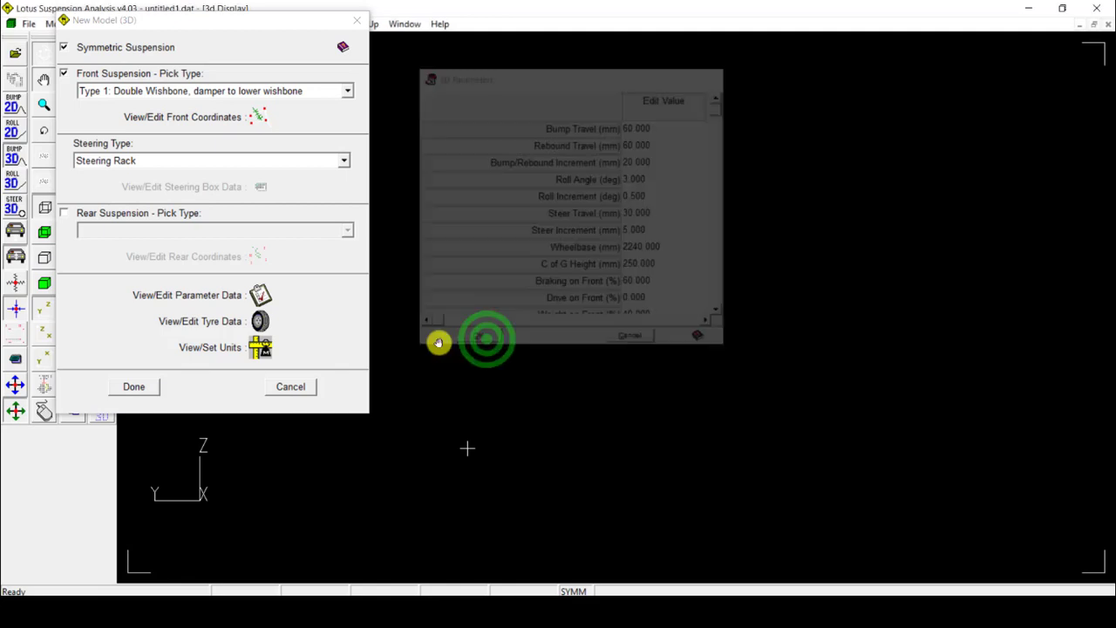
# Step: Review the new model's tyre properties and accept them with the Default tyre visibility style
pyautogui.click(260, 321)
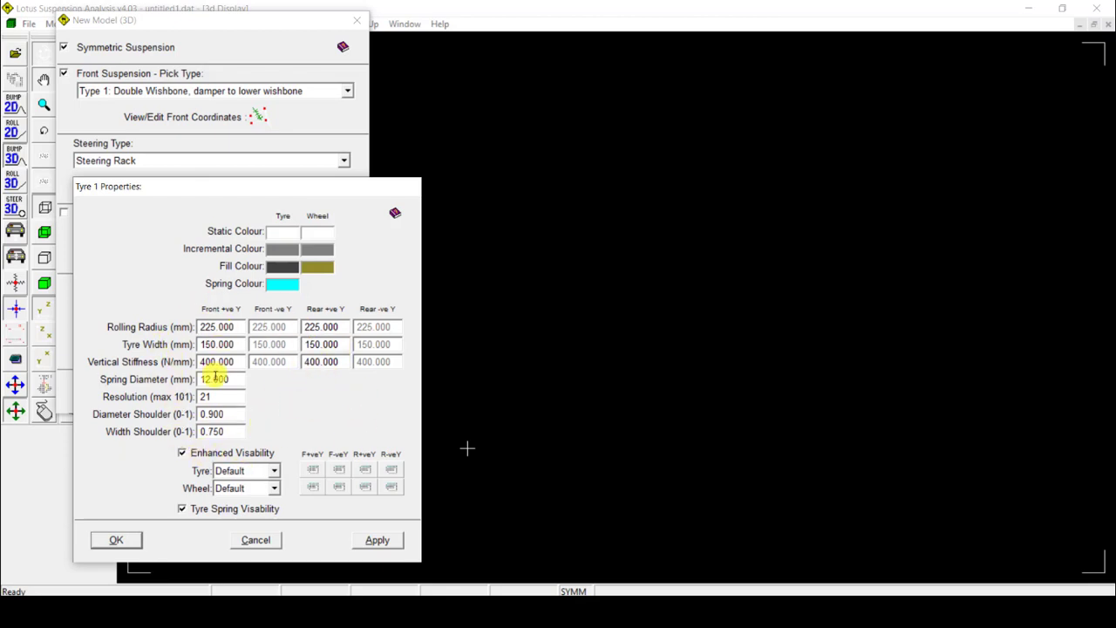
pyautogui.click(258, 471)
pyautogui.click(260, 481)
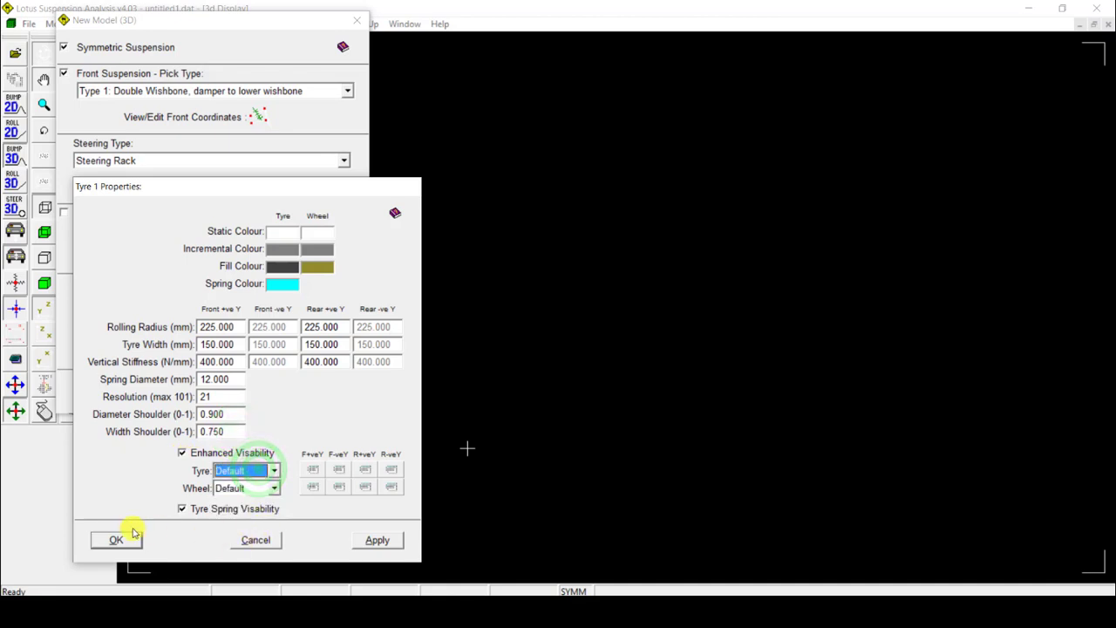
pyautogui.click(116, 540)
# Step: Accept degree, millimetre, kilogram and newton as the view units and finish creating the model
pyautogui.click(260, 349)
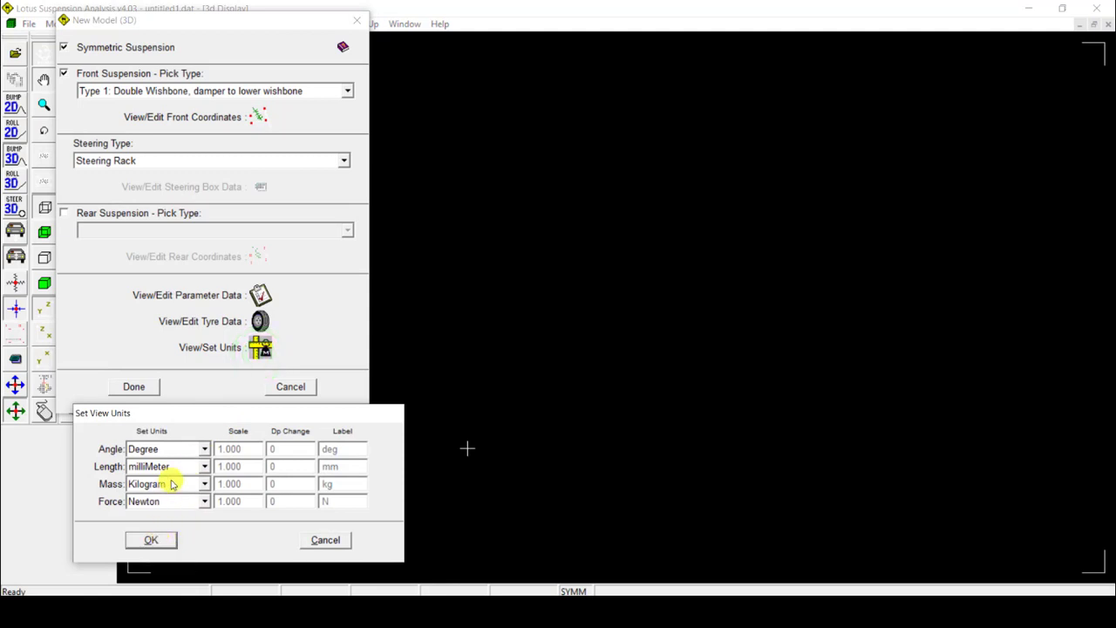
pyautogui.click(155, 540)
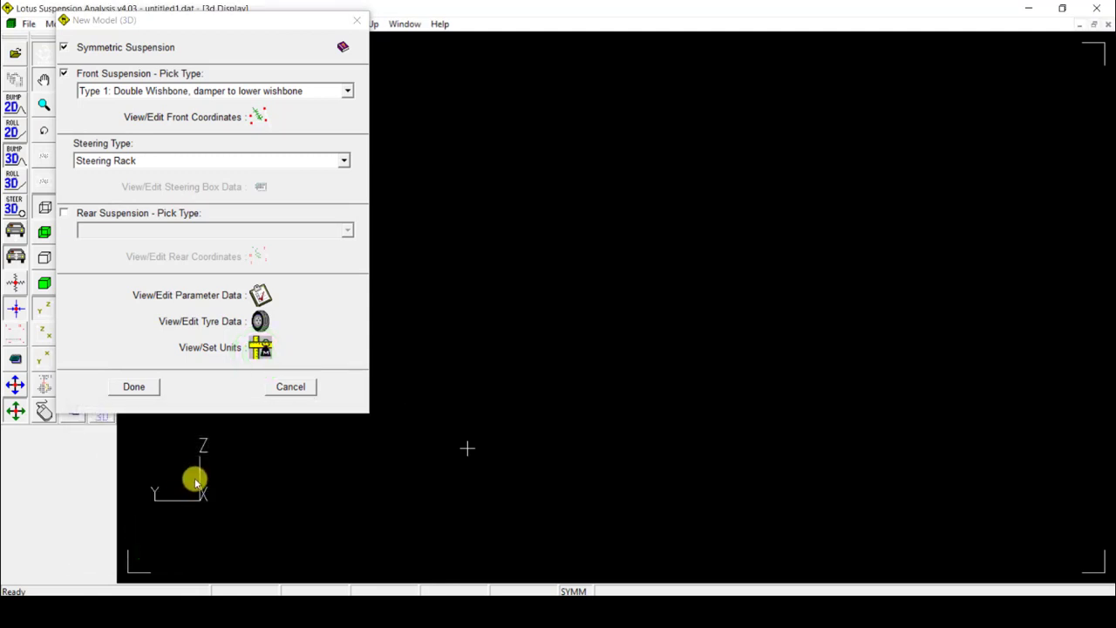
pyautogui.click(142, 384)
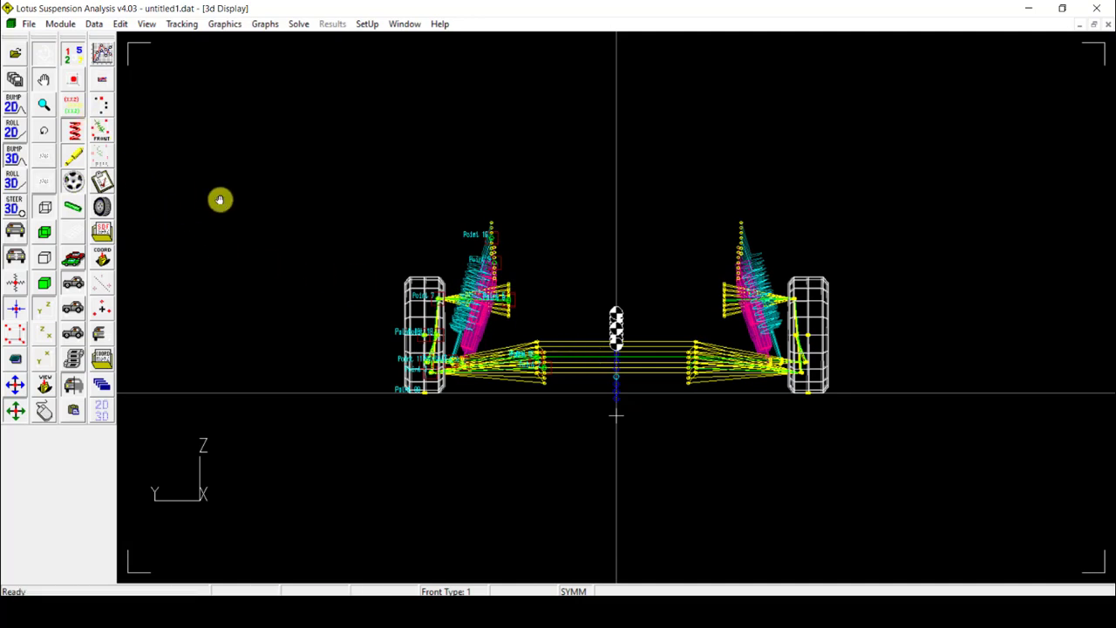
# Step: Examine the front suspension in the y-z view by scaling and translating the model in the 3D display
pyautogui.click(43, 105)
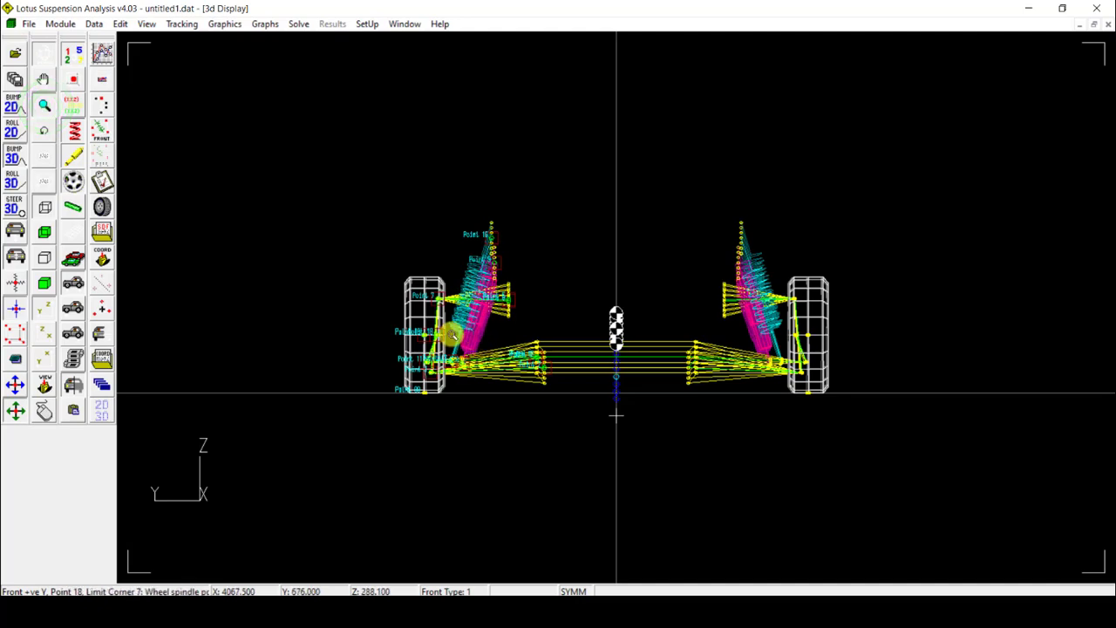
pyautogui.moveTo(453, 334); pyautogui.dragTo(491, 405)
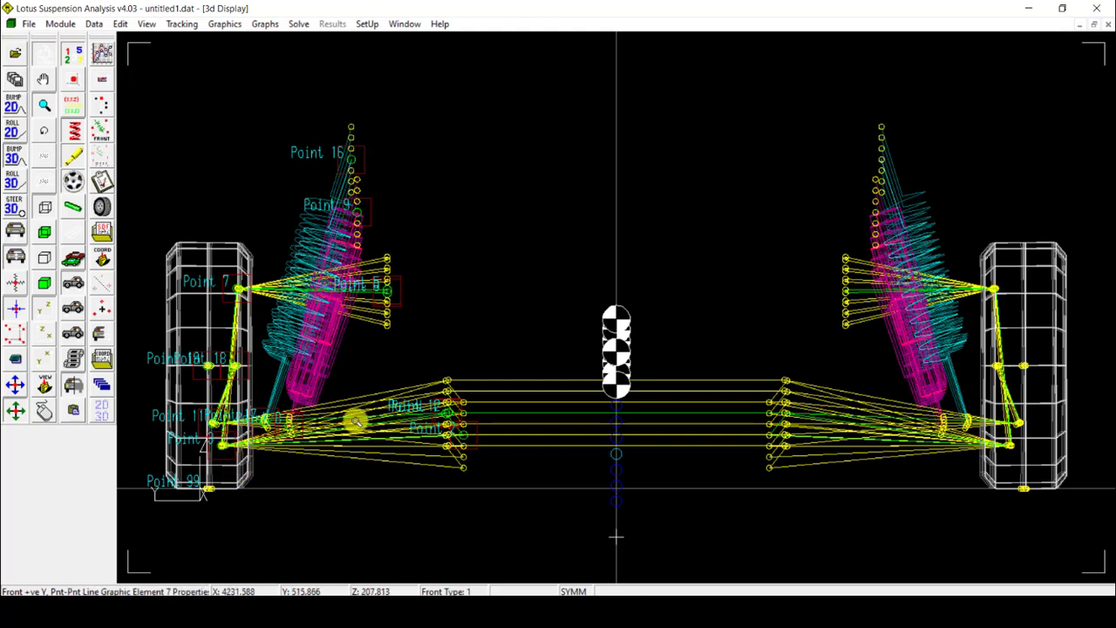
pyautogui.moveTo(356, 422); pyautogui.dragTo(356, 360)
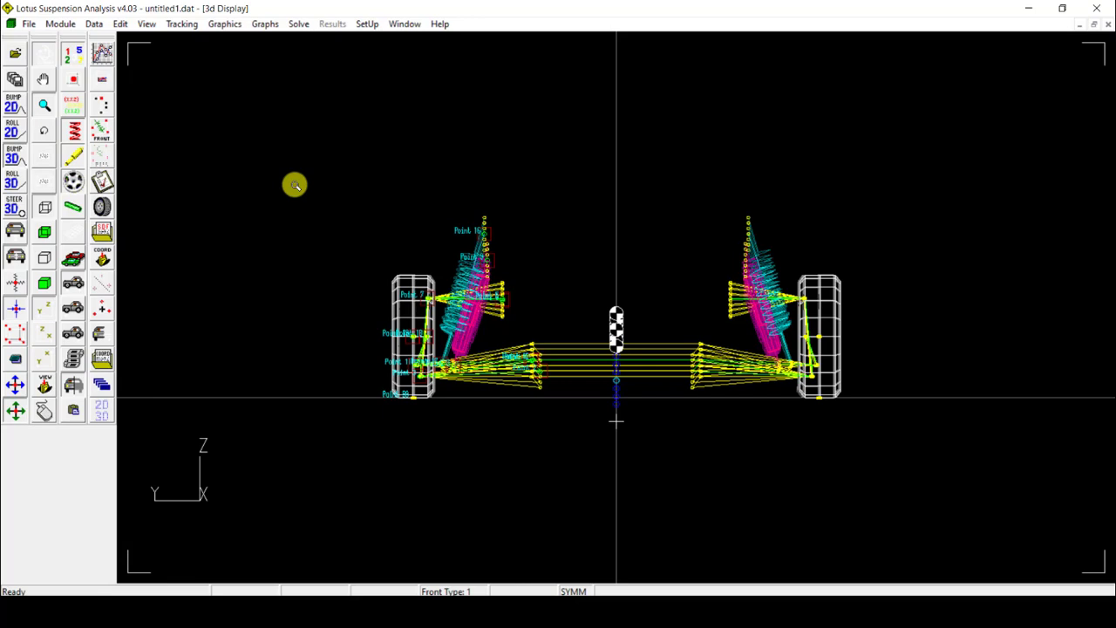
pyautogui.click(45, 83)
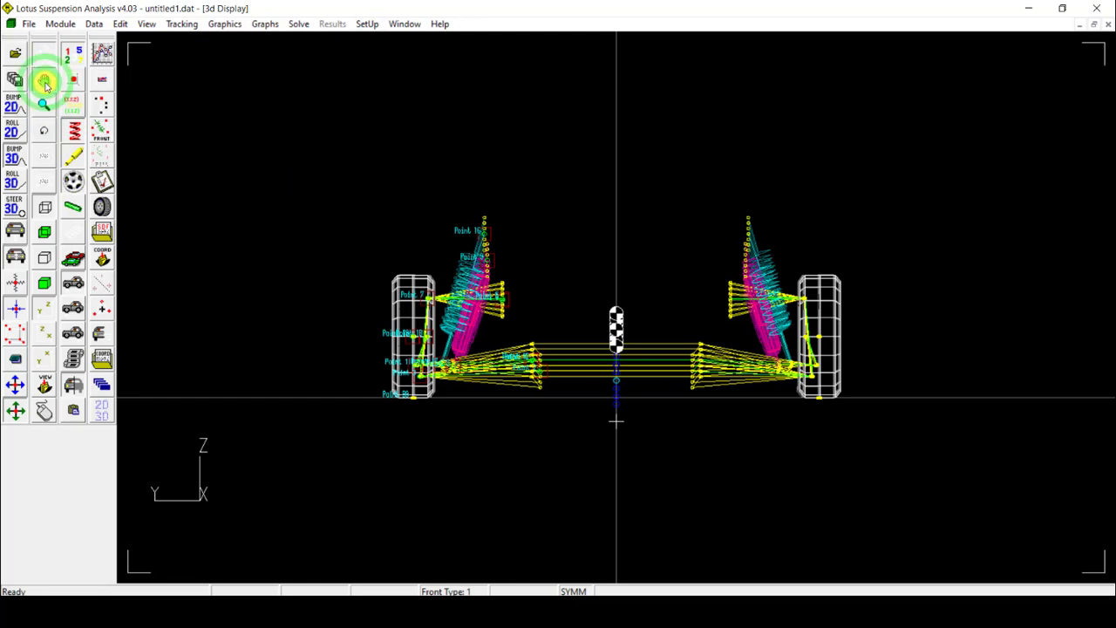
pyautogui.click(45, 82)
pyautogui.moveTo(508, 343)
pyautogui.mouseDown()
pyautogui.moveTo(581, 364)
pyautogui.moveTo(577, 303)
pyautogui.moveTo(531, 269)
pyautogui.moveTo(502, 303)
pyautogui.moveTo(516, 326)
pyautogui.mouseUp()
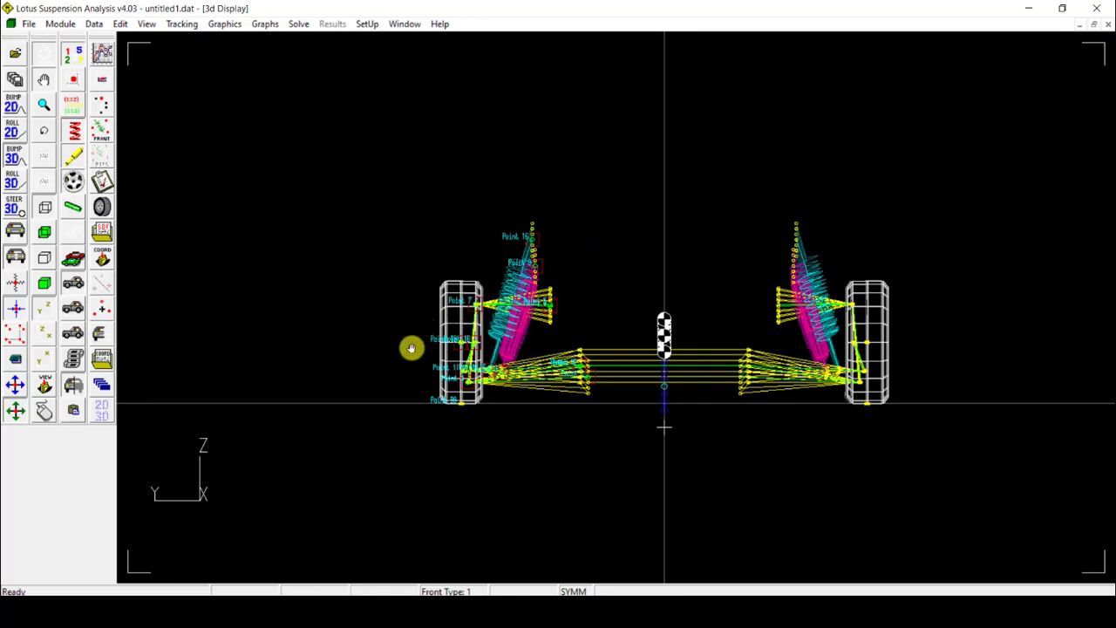
pyautogui.click(521, 354)
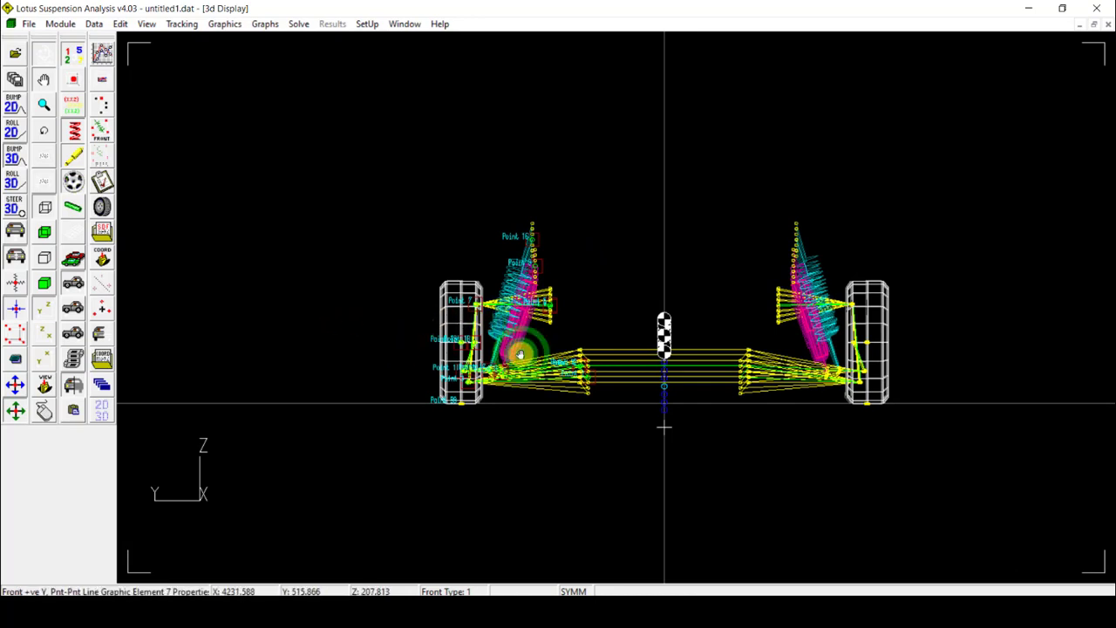
pyautogui.moveTo(521, 354); pyautogui.dragTo(480, 339)
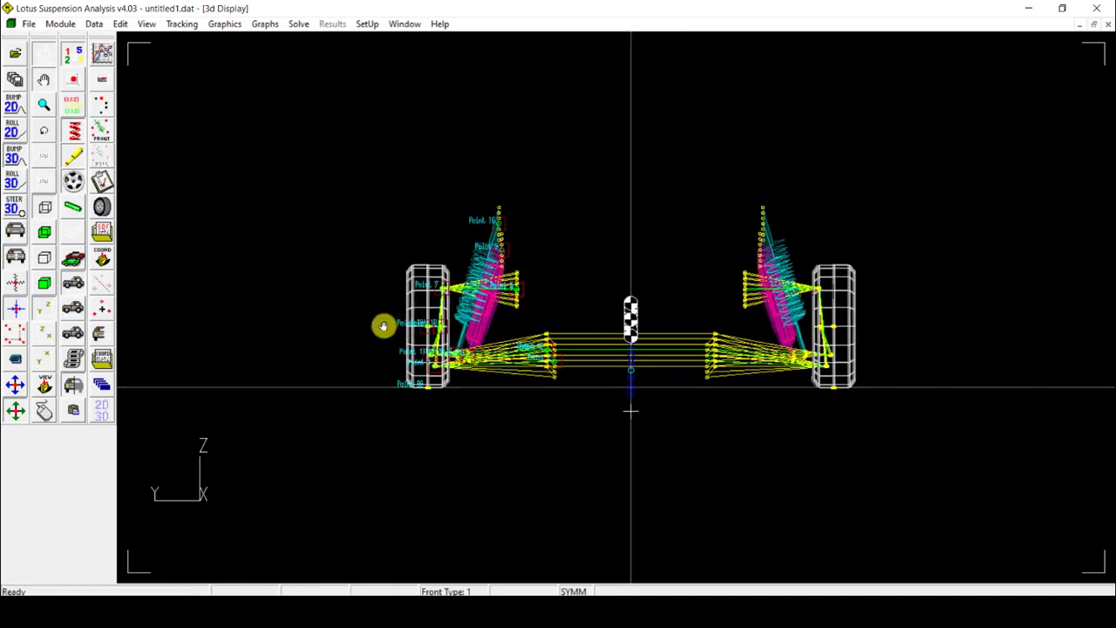
pyautogui.click(44, 103)
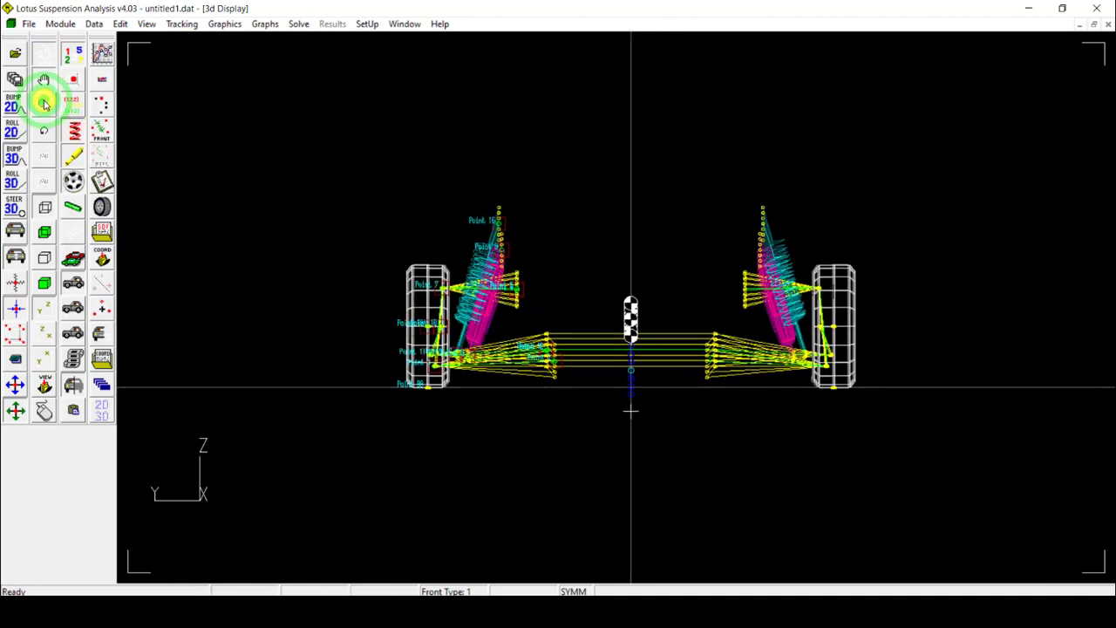
pyautogui.click(463, 340)
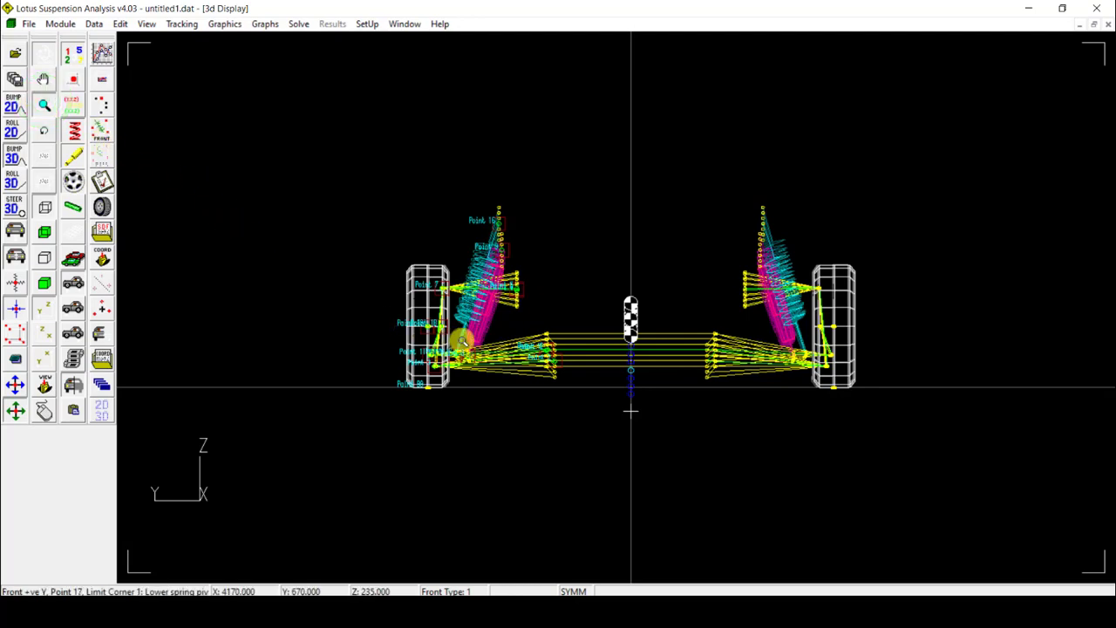
pyautogui.moveTo(493, 349); pyautogui.dragTo(515, 370)
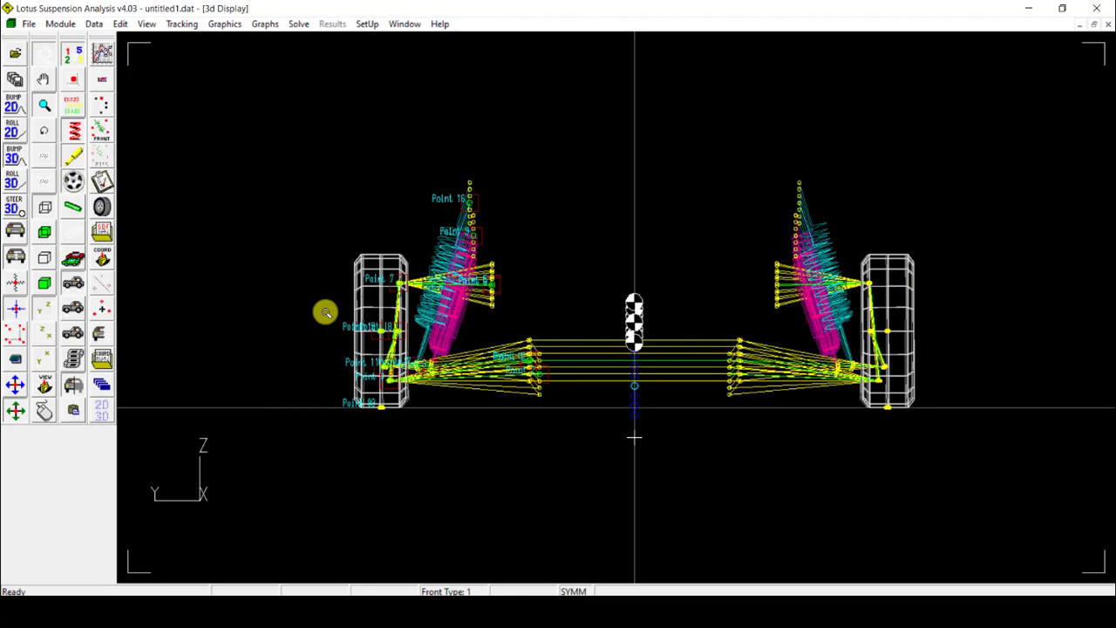
pyautogui.moveTo(324, 312)
pyautogui.mouseDown()
pyautogui.moveTo(355, 366)
pyautogui.moveTo(346, 310)
pyautogui.mouseUp()
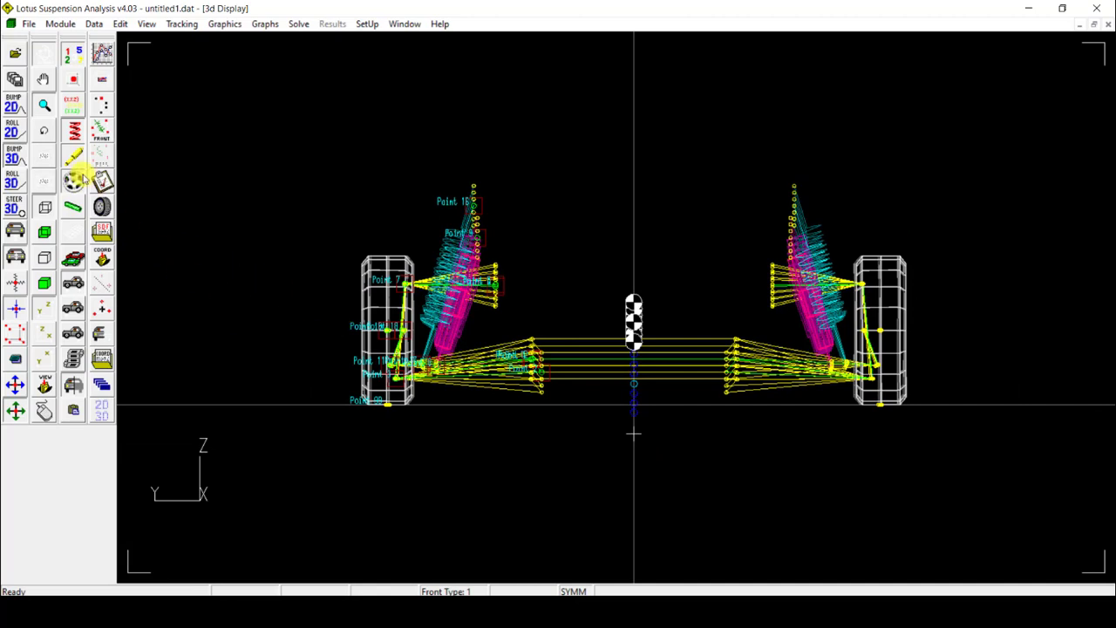
# Step: Rotate the suspension model freely to inspect it from other angles, and restore the y-z view
pyautogui.click(43, 135)
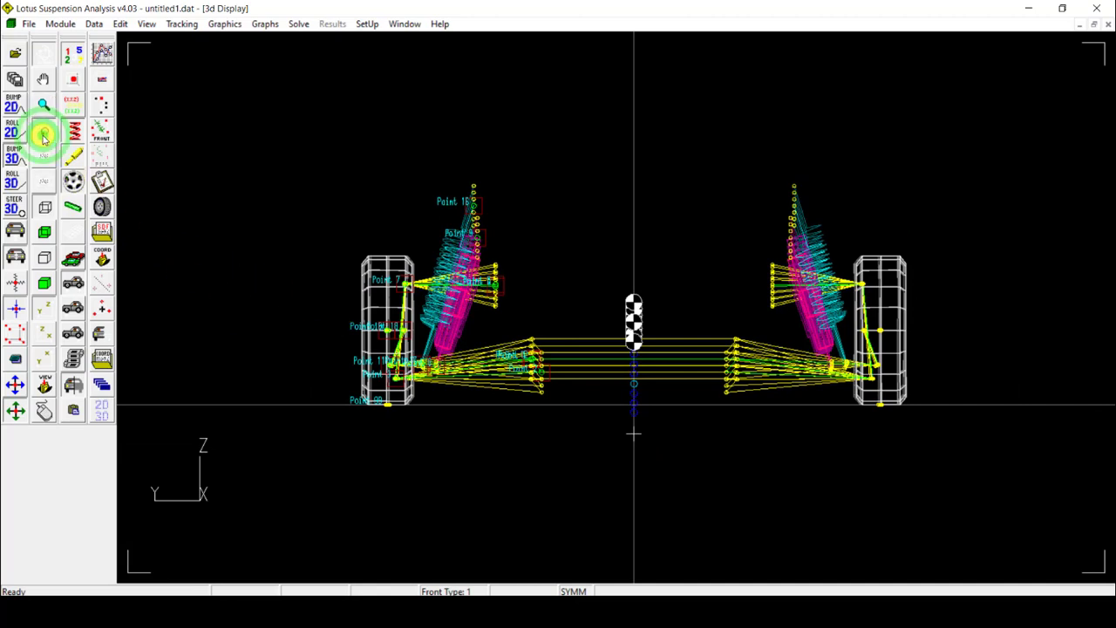
pyautogui.click(381, 225)
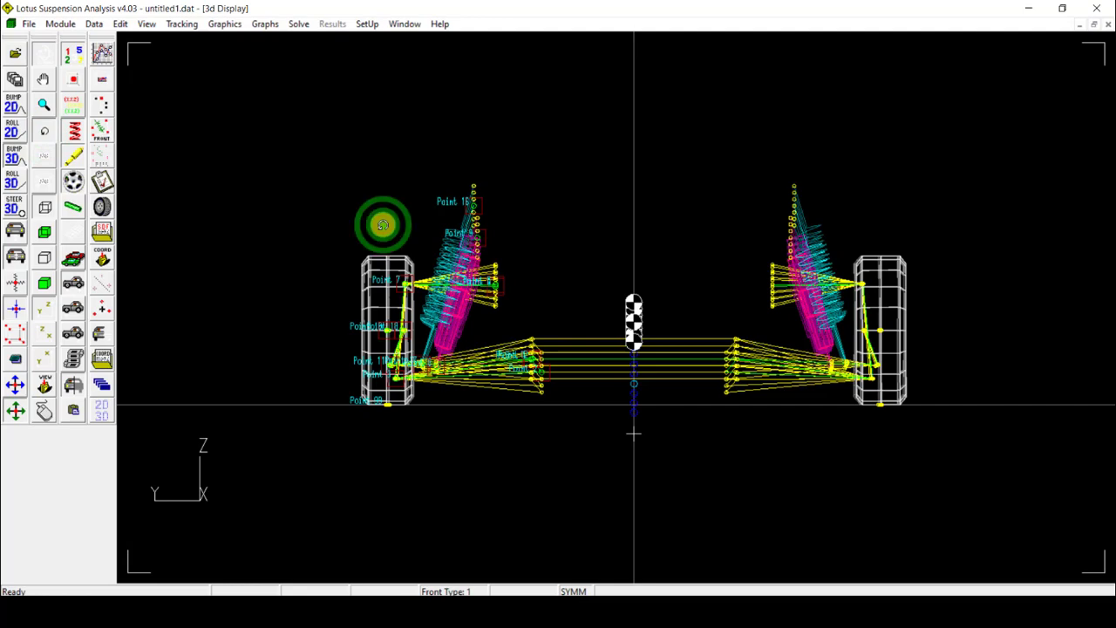
pyautogui.moveTo(379, 225); pyautogui.dragTo(752, 350)
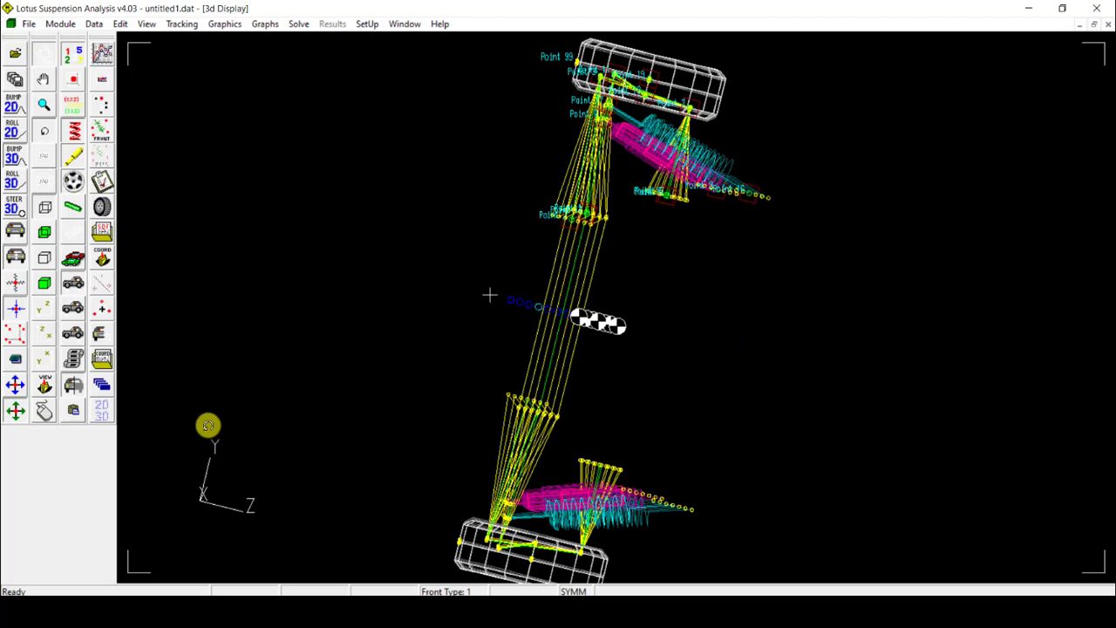
pyautogui.moveTo(352, 367); pyautogui.dragTo(479, 468)
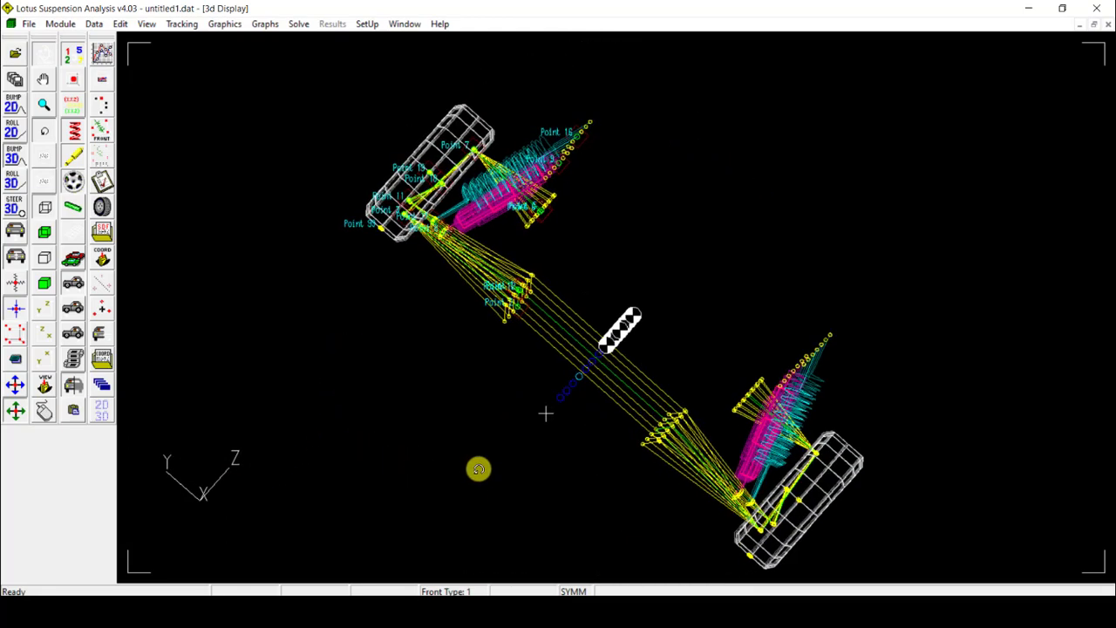
pyautogui.click(46, 311)
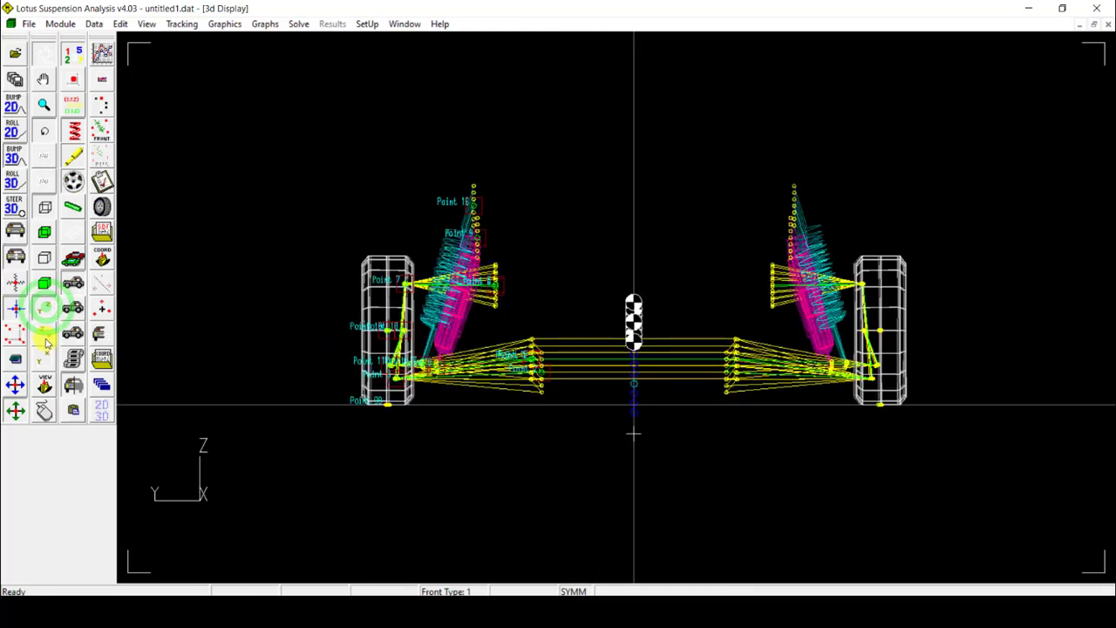
# Step: Inspect the suspension in the standard z-x and x-y views and return to the y-z view
pyautogui.click(45, 332)
pyautogui.click(45, 358)
pyautogui.click(45, 333)
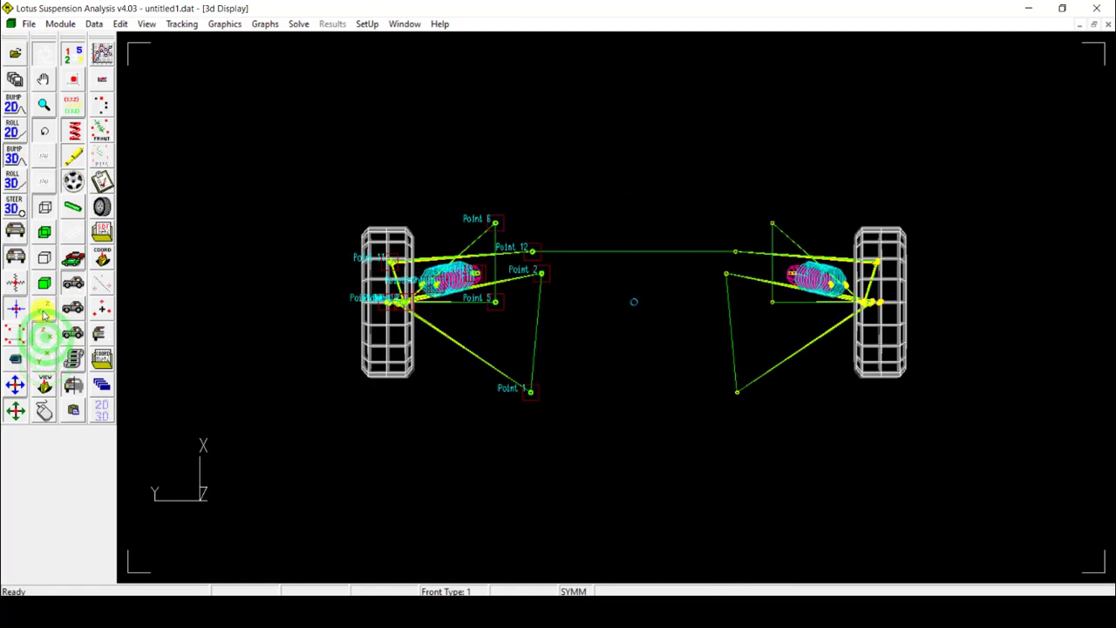
pyautogui.click(44, 308)
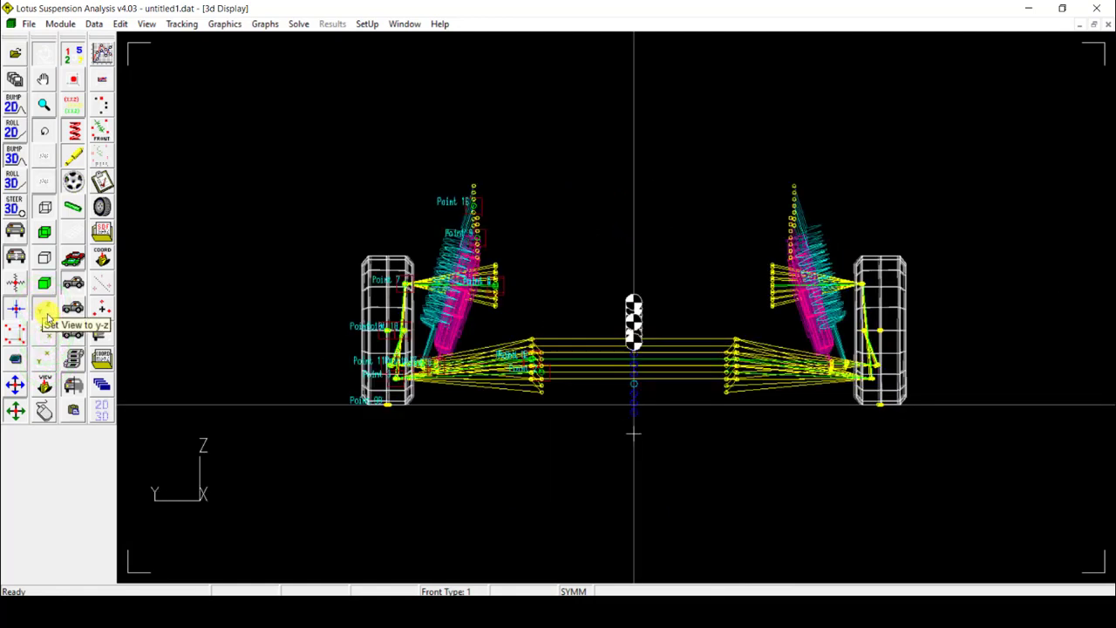
pyautogui.click(46, 310)
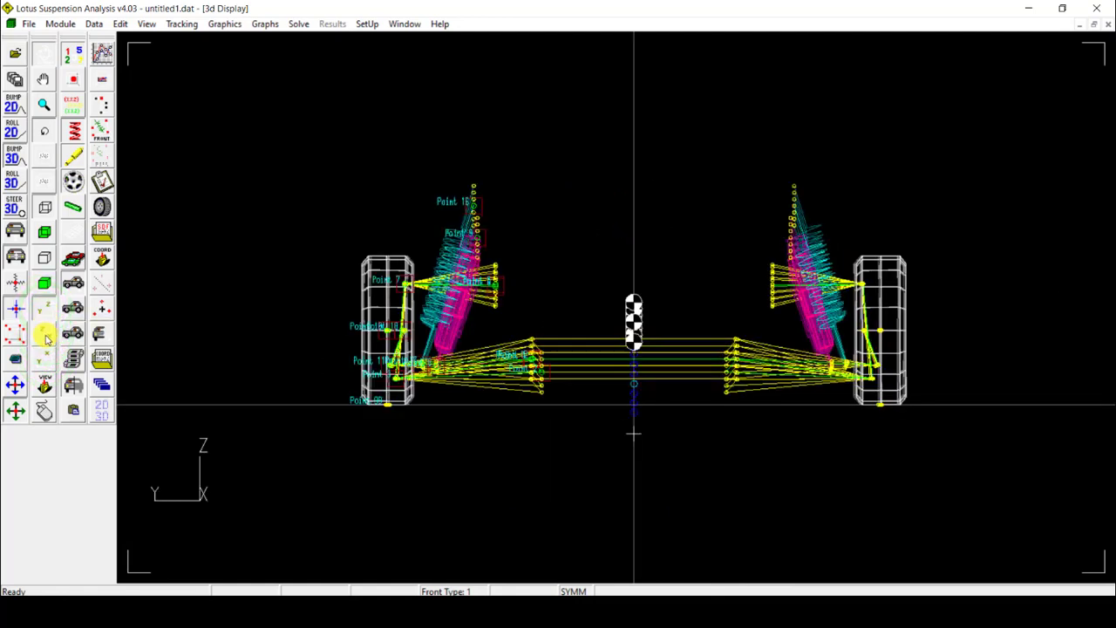
pyautogui.click(46, 333)
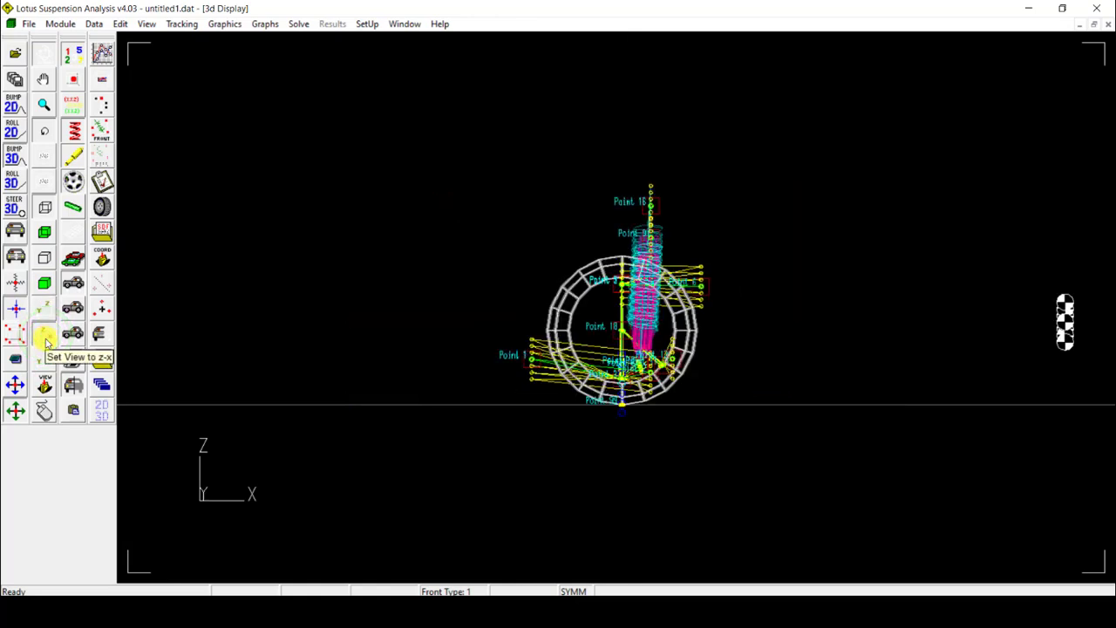
pyautogui.click(44, 355)
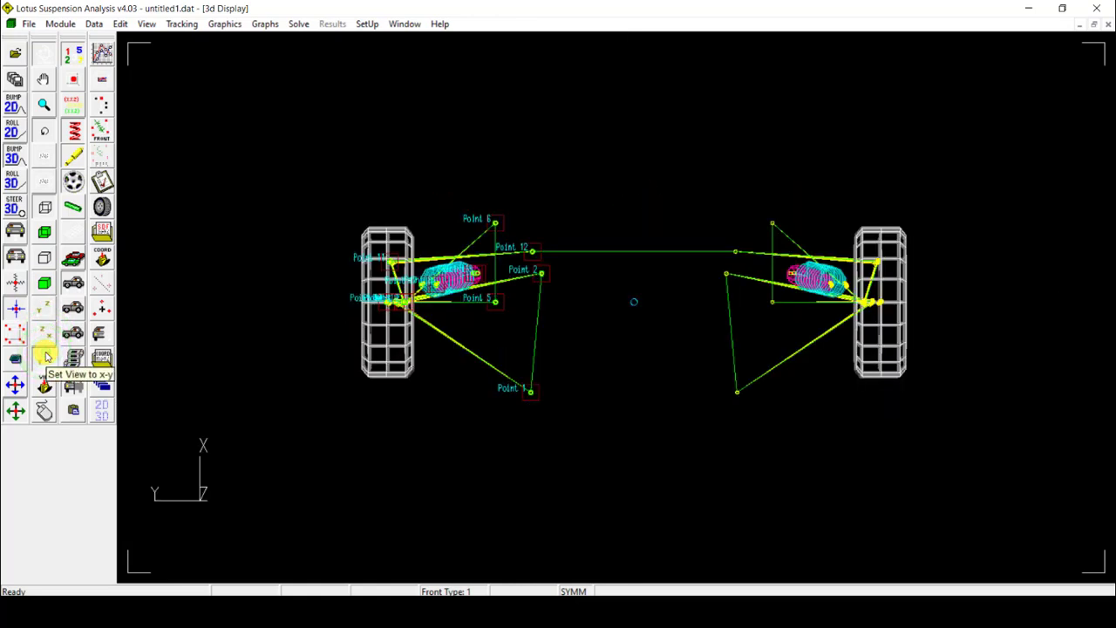
pyautogui.click(46, 314)
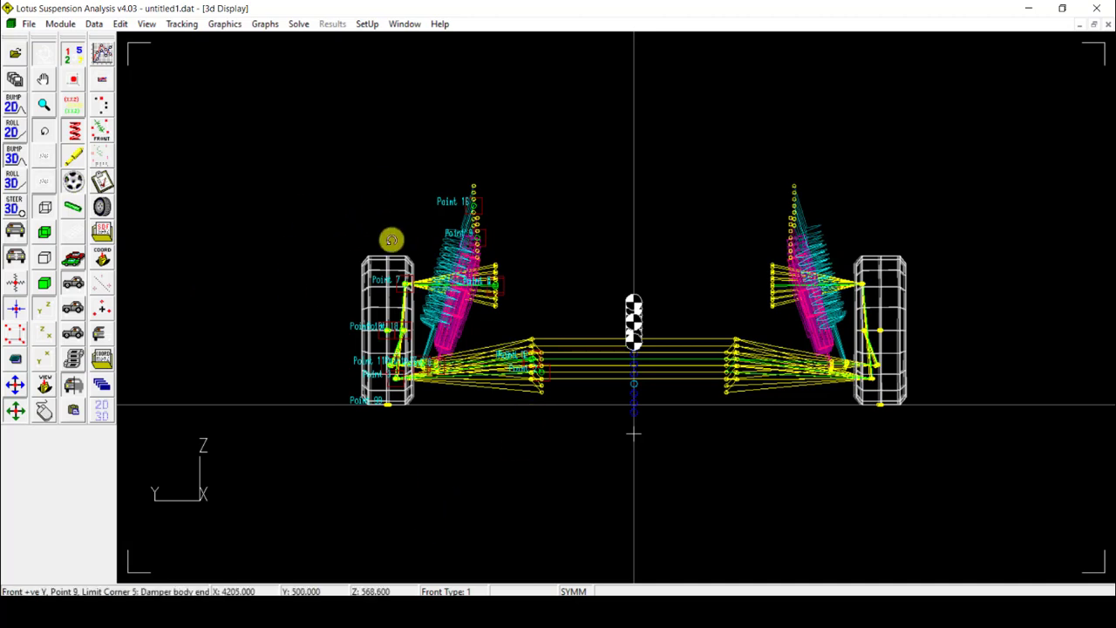
# Step: Compare the available fill styles on the suspension model and return to the wireframe style
pyautogui.click(45, 230)
pyautogui.click(45, 208)
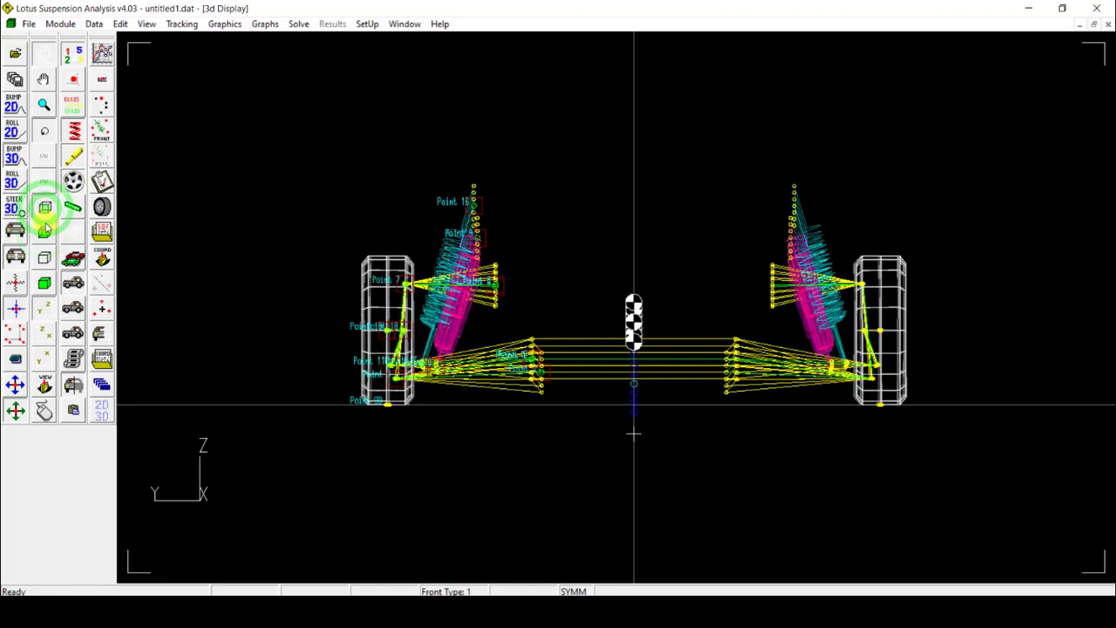
pyautogui.click(44, 230)
pyautogui.click(45, 259)
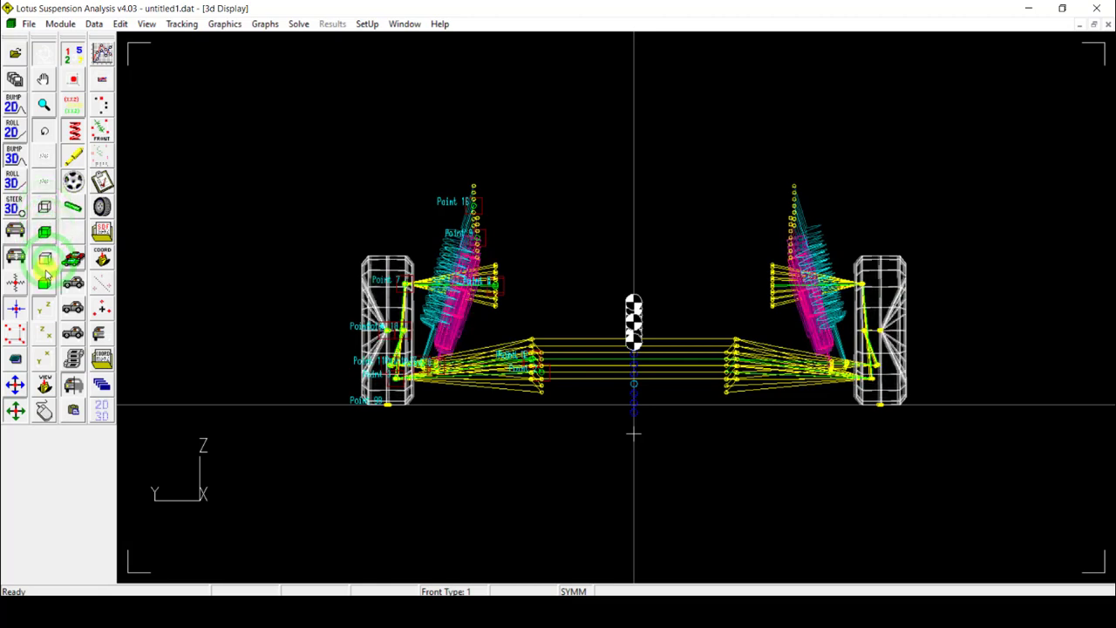
pyautogui.click(44, 281)
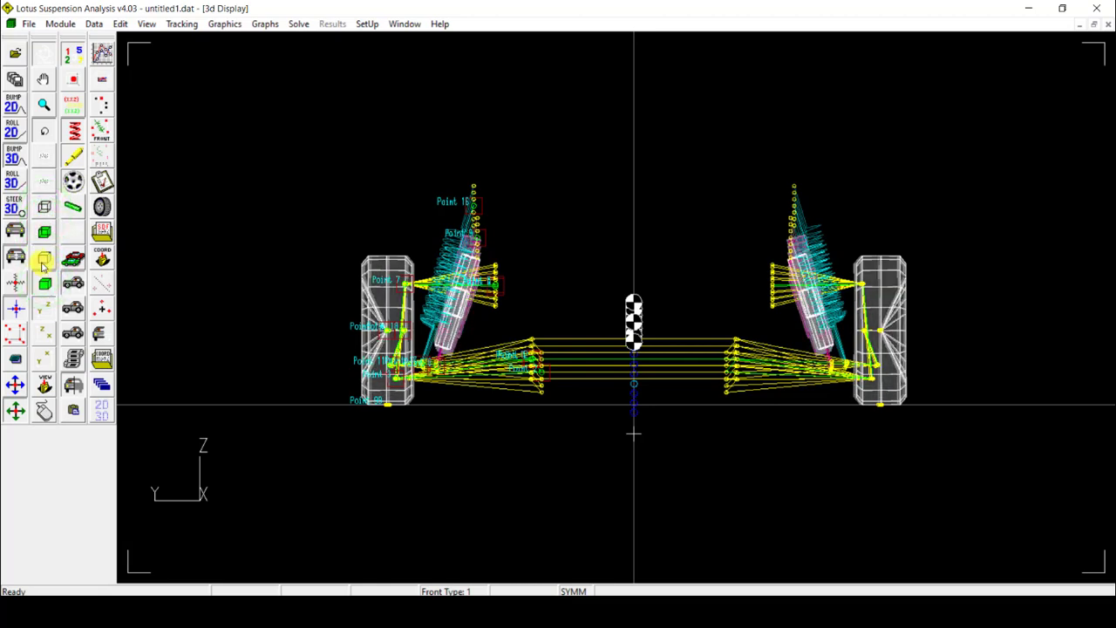
pyautogui.click(43, 262)
pyautogui.click(44, 232)
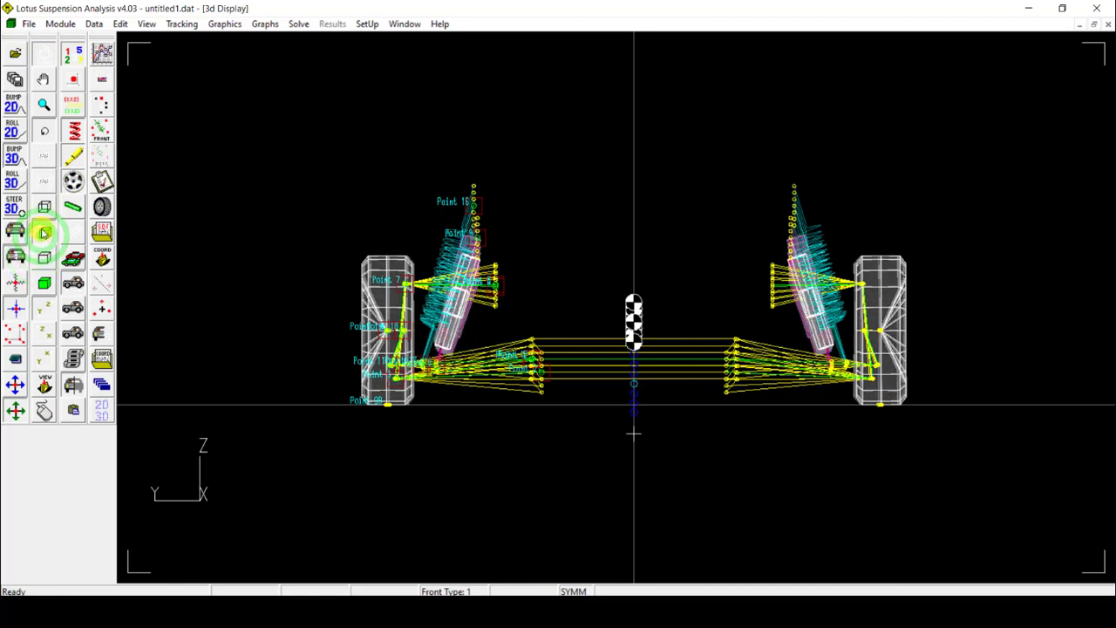
pyautogui.click(43, 210)
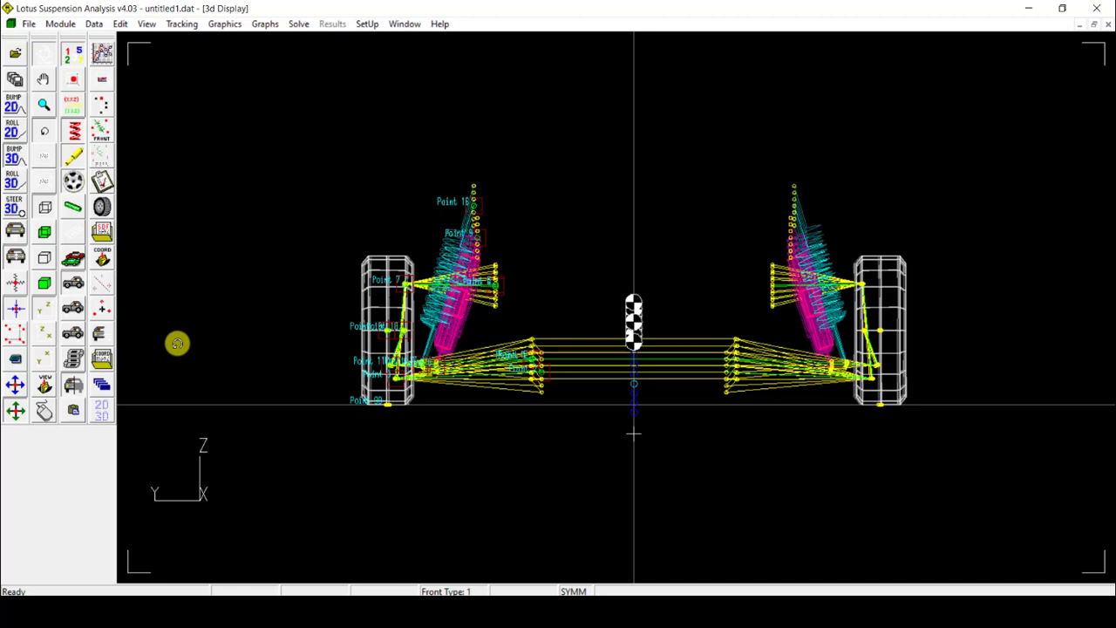
# Step: Set the screen display to Single Step instead of showing all the motion steps
pyautogui.click(145, 25)
pyautogui.click(233, 296)
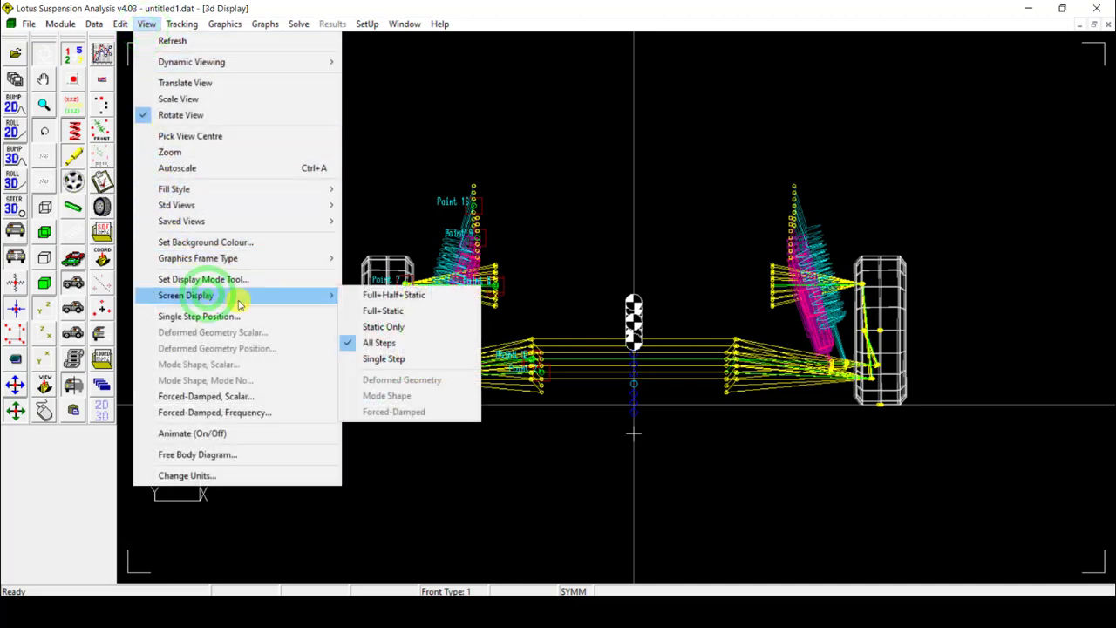
pyautogui.click(361, 358)
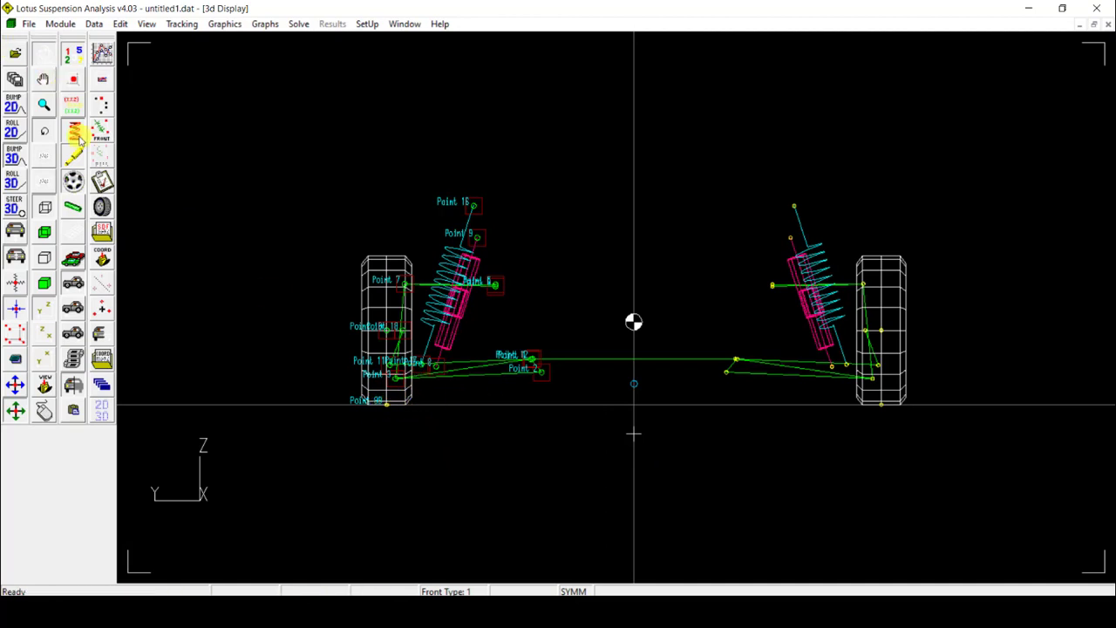
# Step: Enlarge the single-step front view to examine the labelled suspension points and wishbone pivots
pyautogui.click(45, 132)
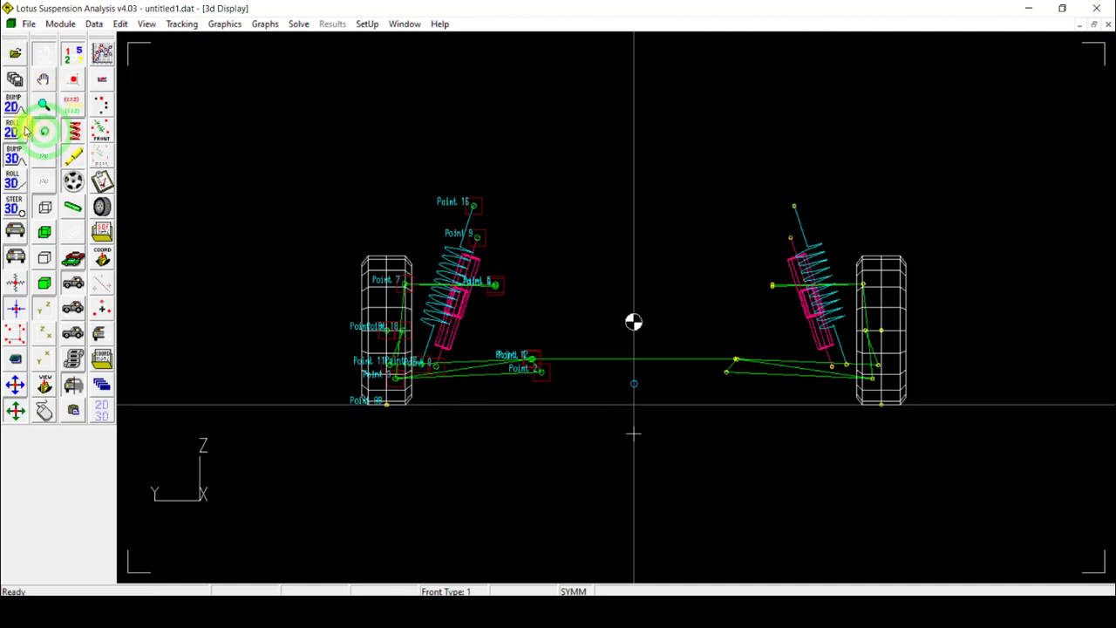
pyautogui.click(40, 135)
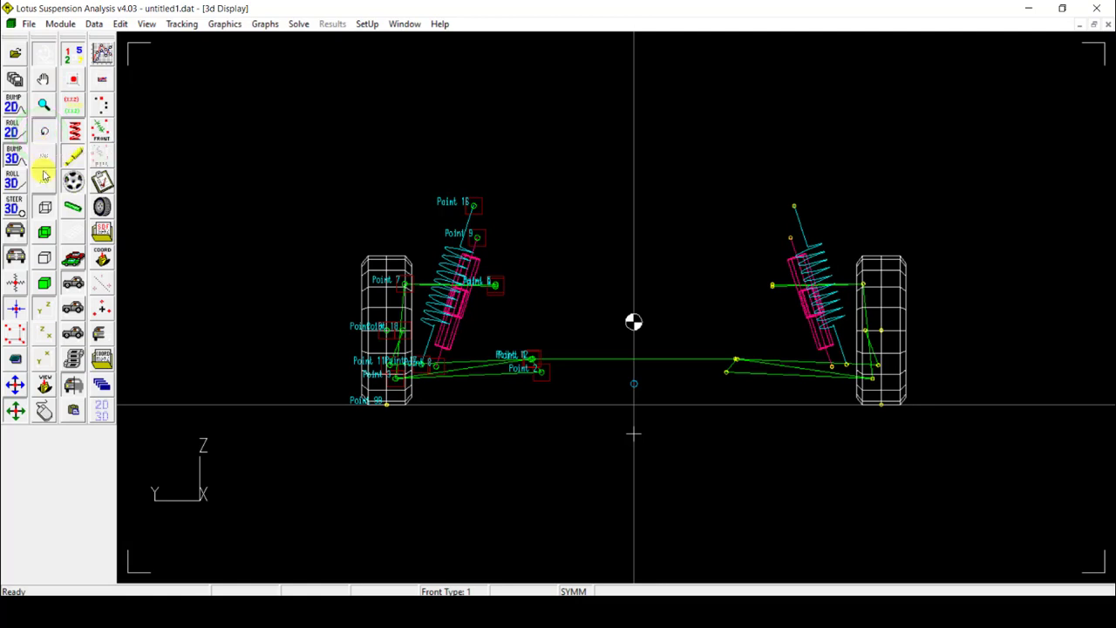
pyautogui.click(42, 80)
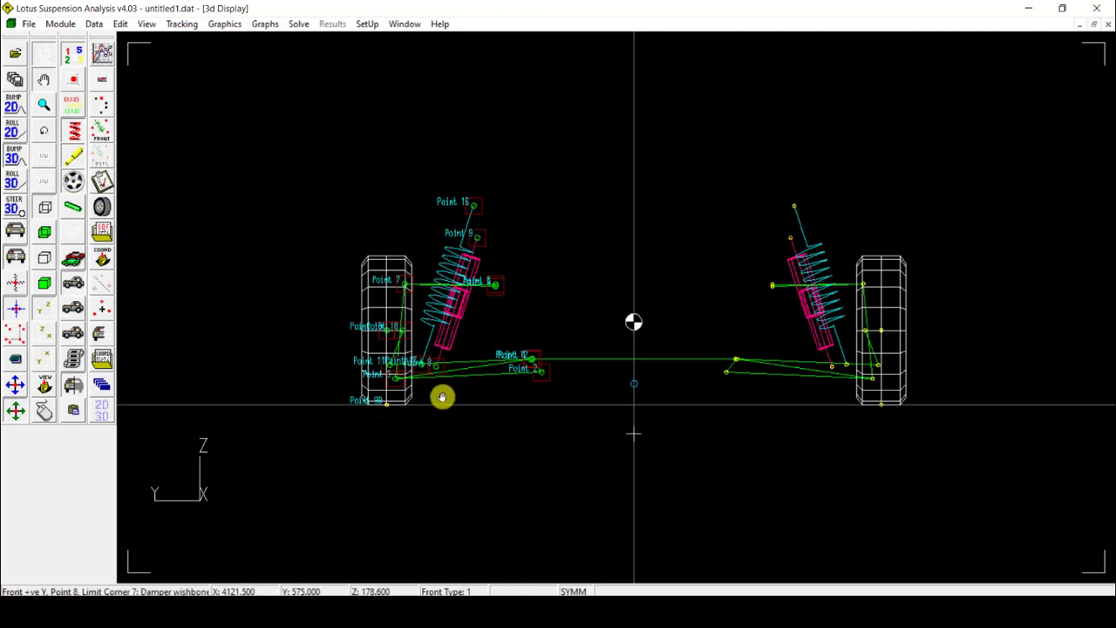
pyautogui.click(44, 104)
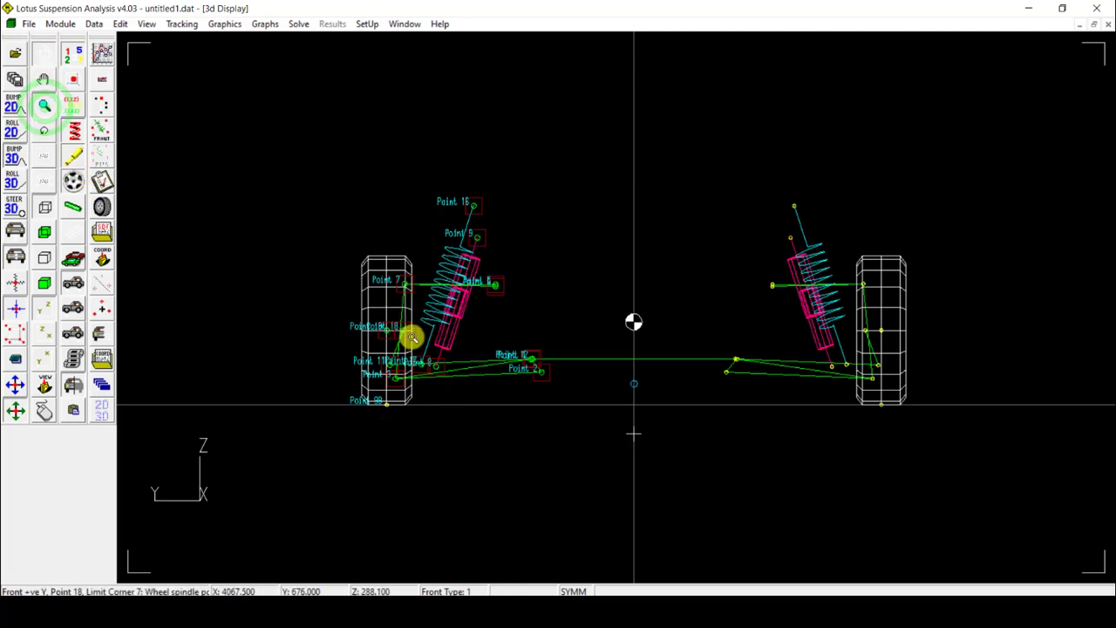
pyautogui.moveTo(441, 340); pyautogui.dragTo(443, 382)
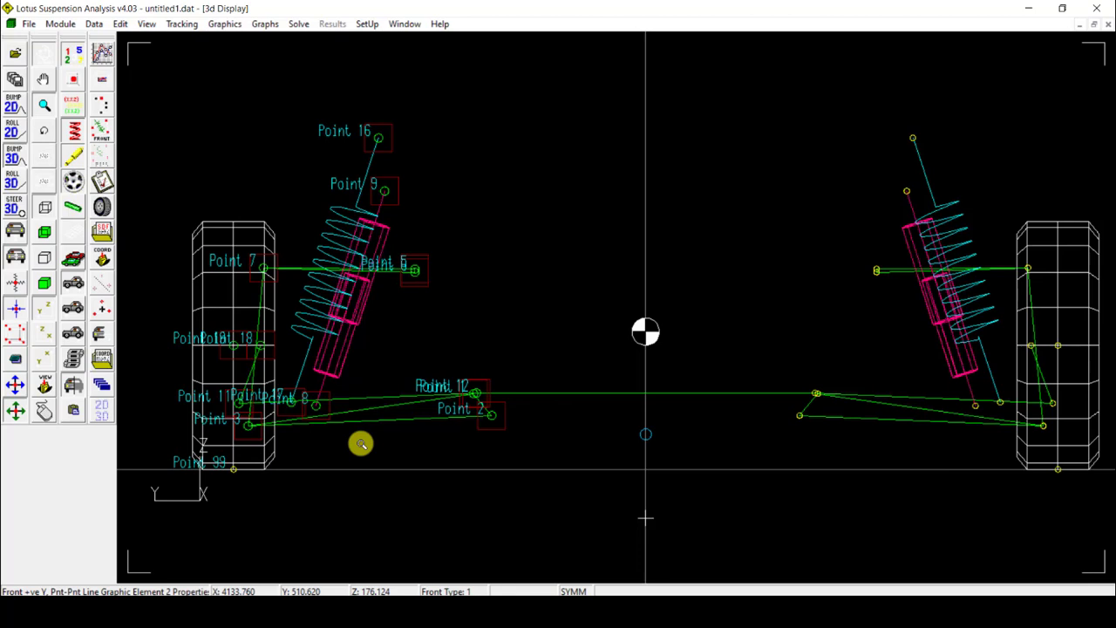
pyautogui.click(43, 80)
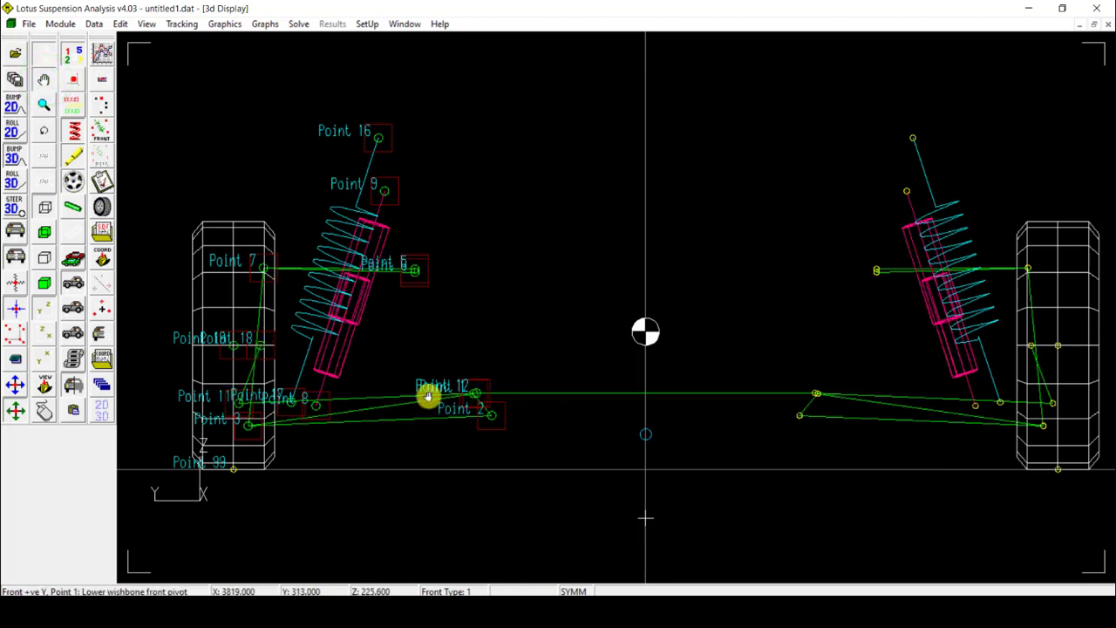
# Step: Reframe the front view at a smaller scale so that both wheels and the whole suspension are in view
pyautogui.moveTo(361, 369); pyautogui.dragTo(491, 364)
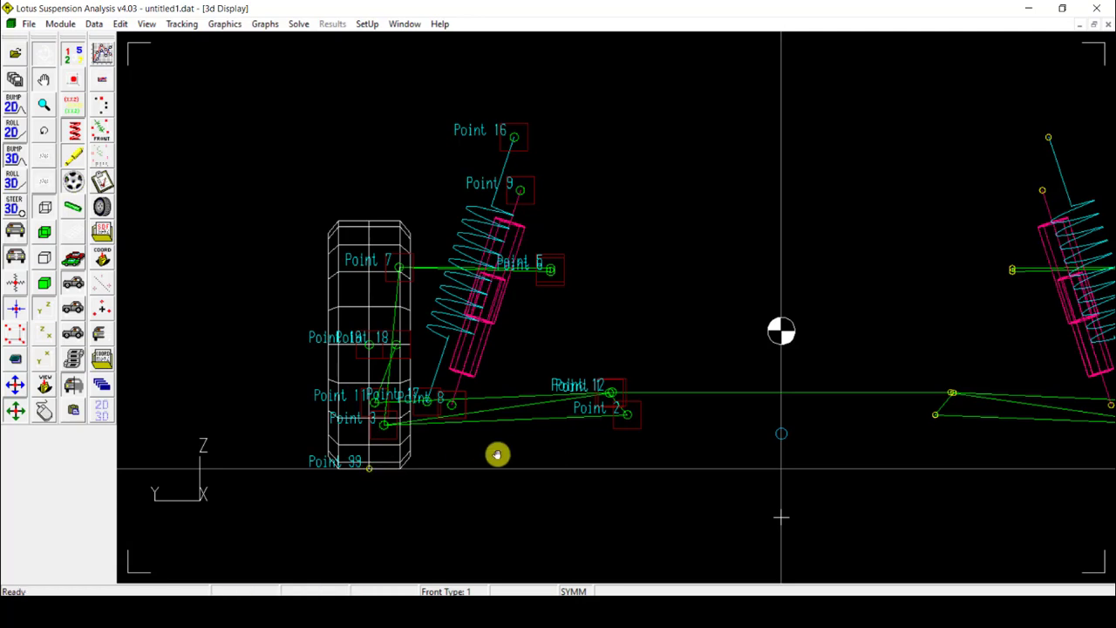
pyautogui.moveTo(628, 421); pyautogui.dragTo(469, 438)
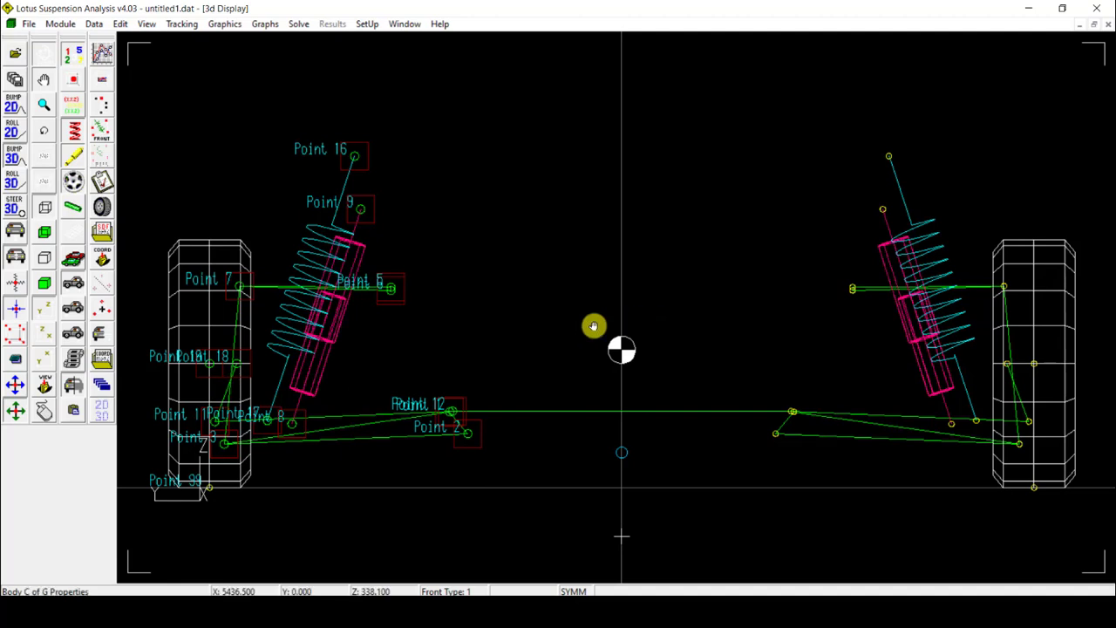
pyautogui.moveTo(540, 340)
pyautogui.mouseDown()
pyautogui.moveTo(541, 354)
pyautogui.moveTo(541, 341)
pyautogui.mouseUp()
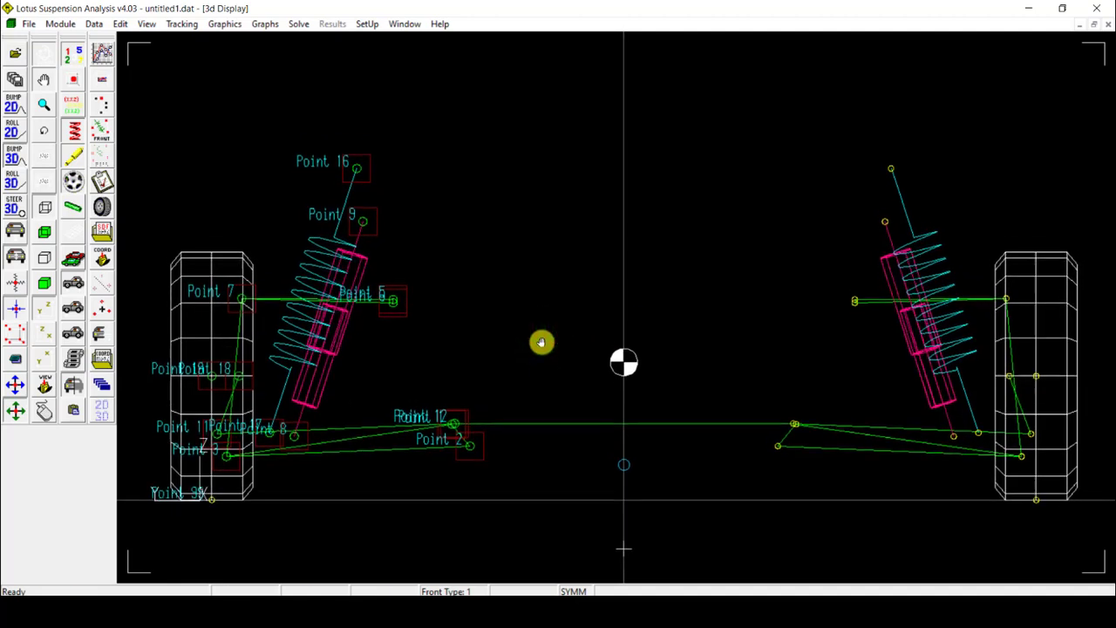
pyautogui.click(44, 105)
pyautogui.moveTo(448, 243); pyautogui.dragTo(453, 205)
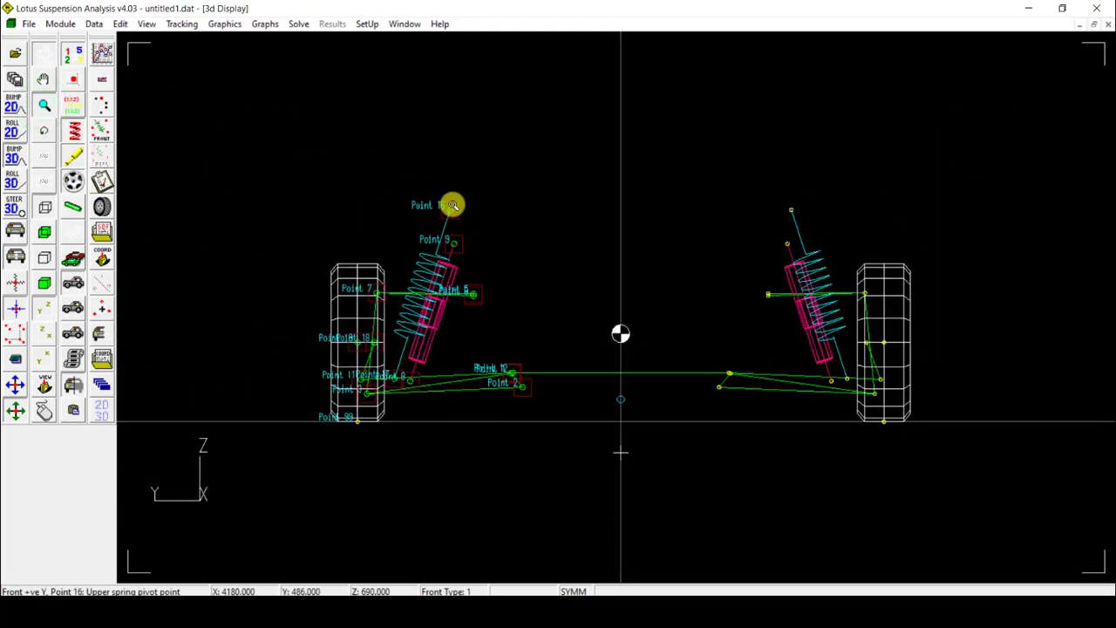
pyautogui.click(45, 81)
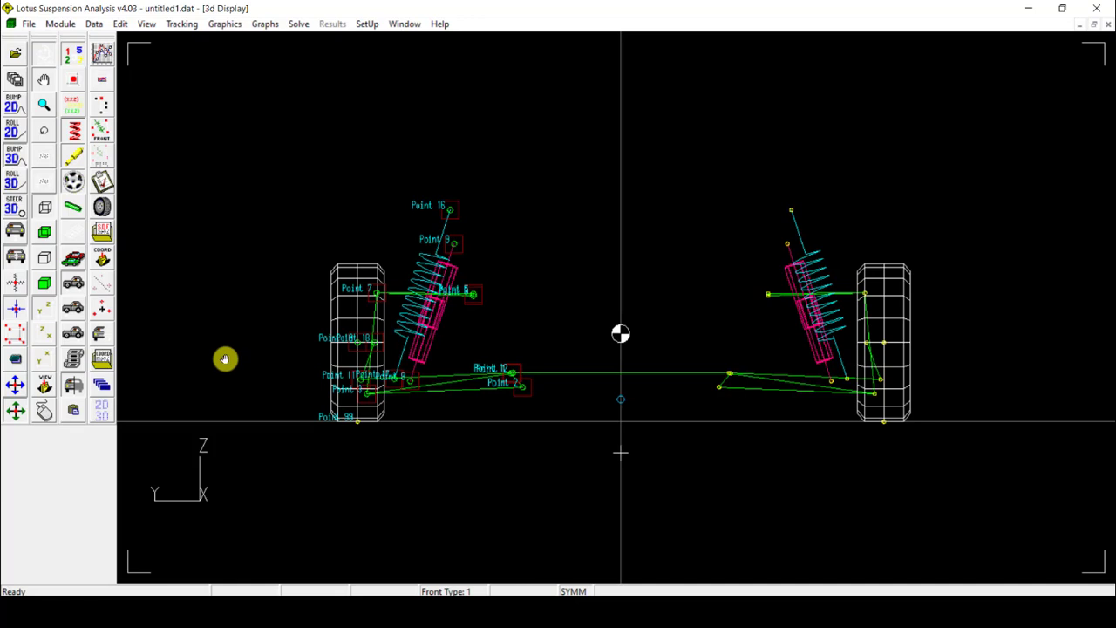
# Step: Animate the suspension, compare wheel motion with body motion, and leave the display set to body motion
pyautogui.click(73, 359)
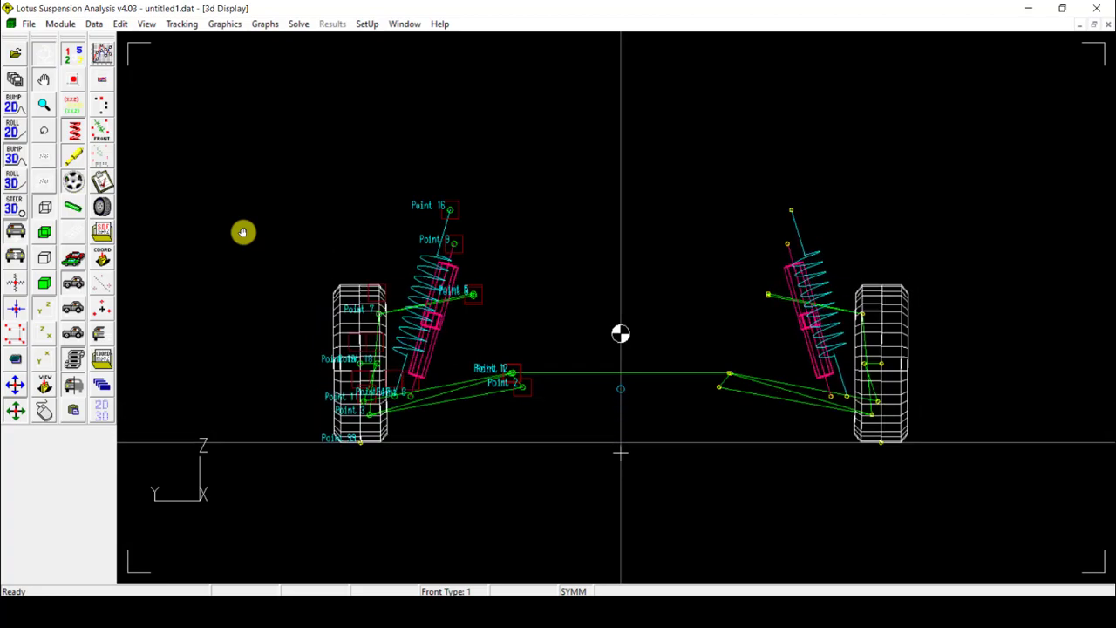
pyautogui.click(18, 259)
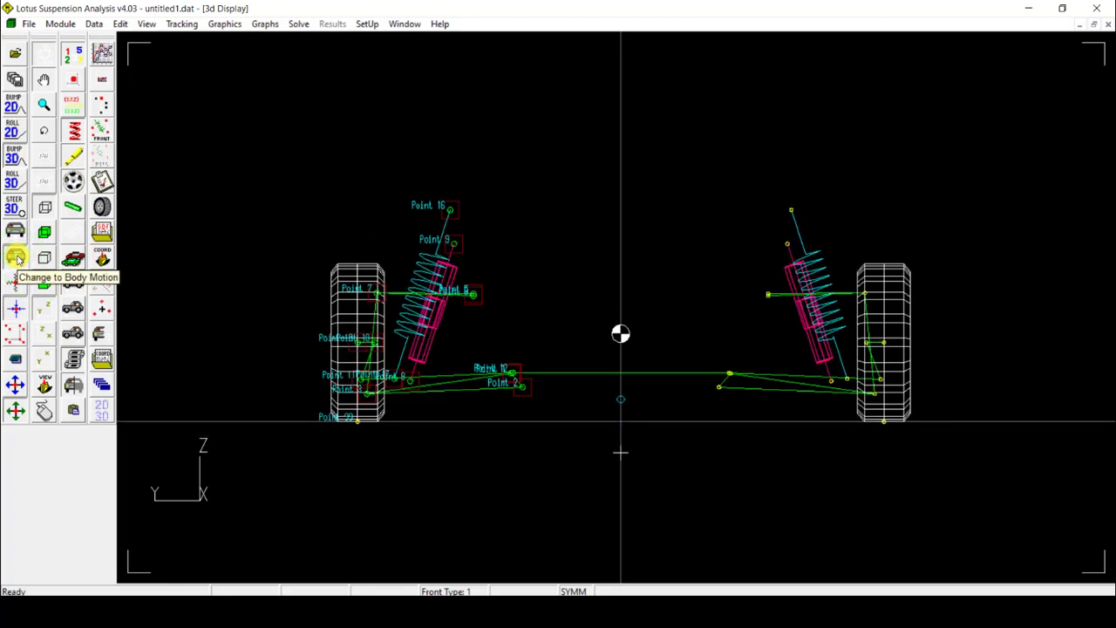
pyautogui.click(17, 232)
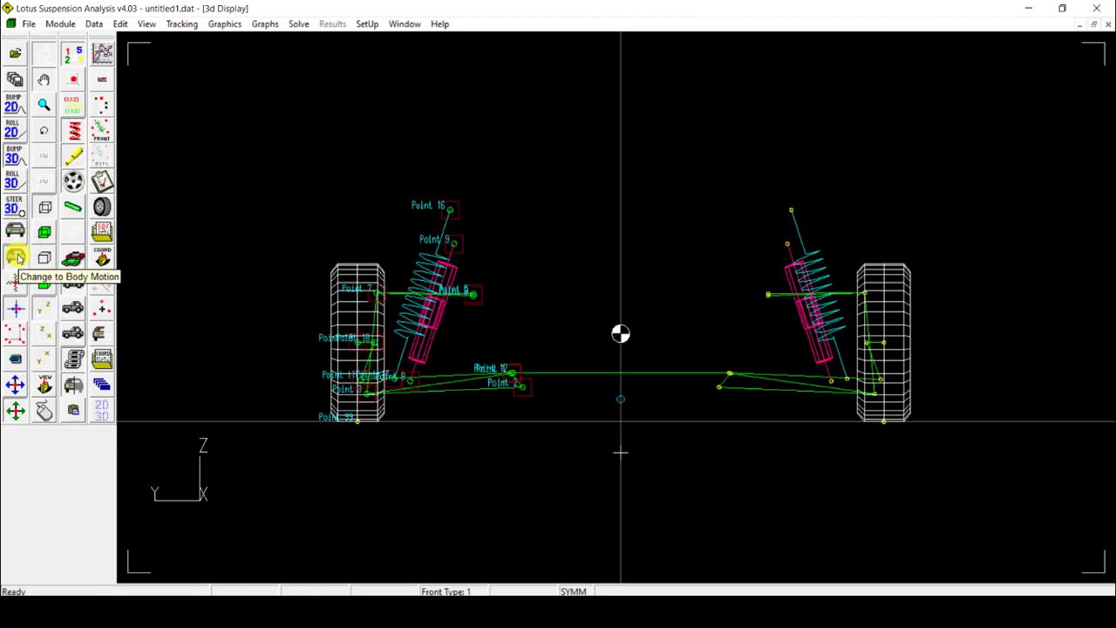
pyautogui.click(17, 257)
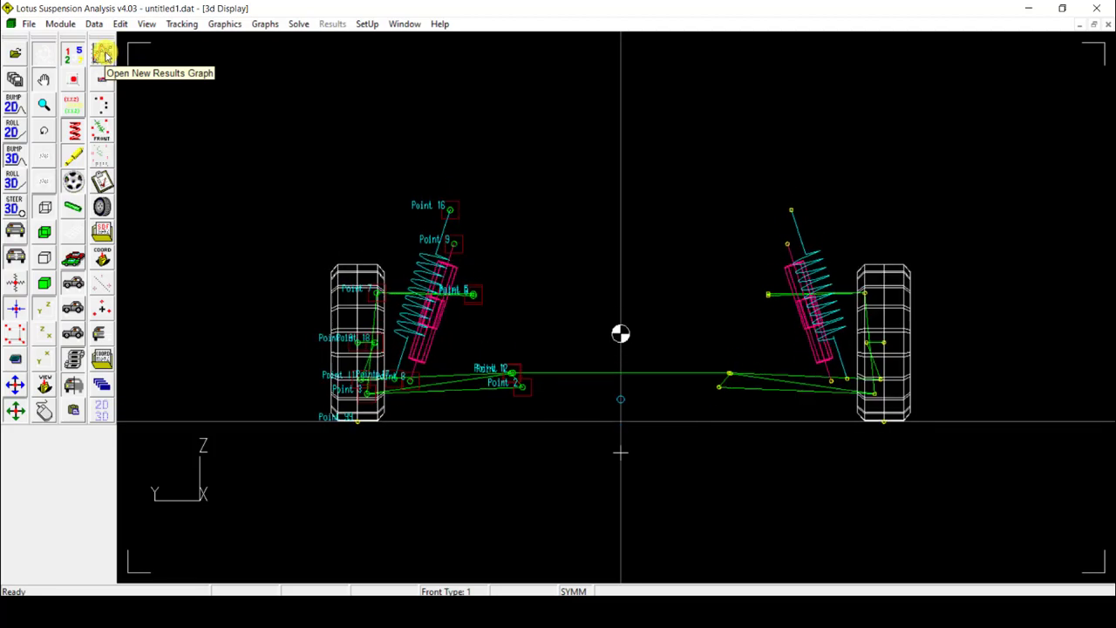
# Step: Open the camber, toe angle and castor angle results graphs and arrange them in a row beside the 3D display
pyautogui.click(102, 54)
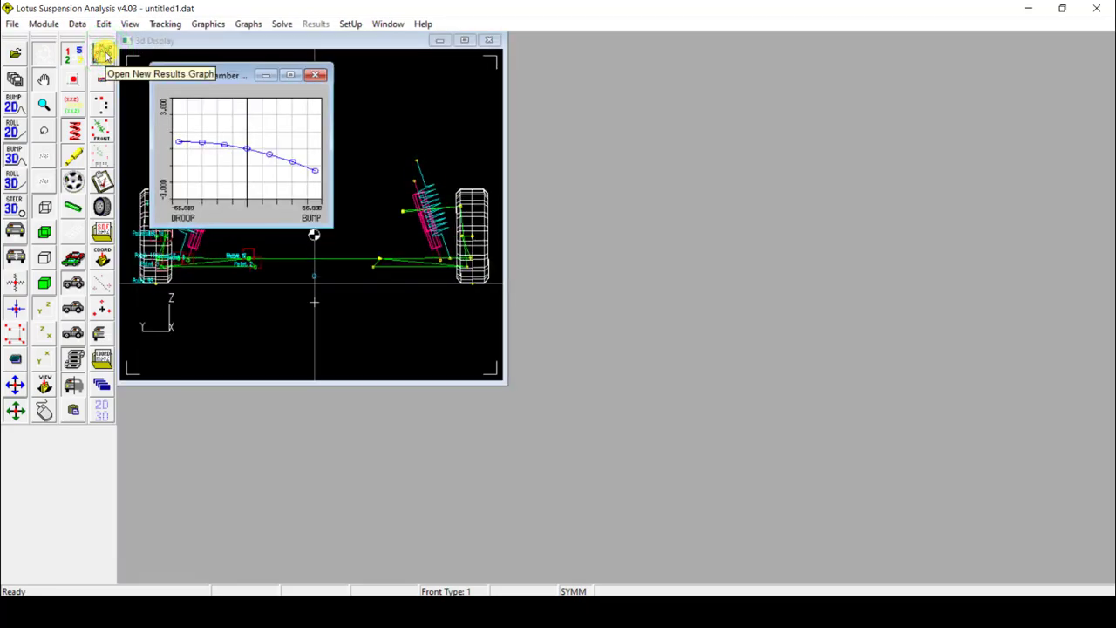
pyautogui.moveTo(220, 75); pyautogui.dragTo(617, 77)
pyautogui.click(102, 54)
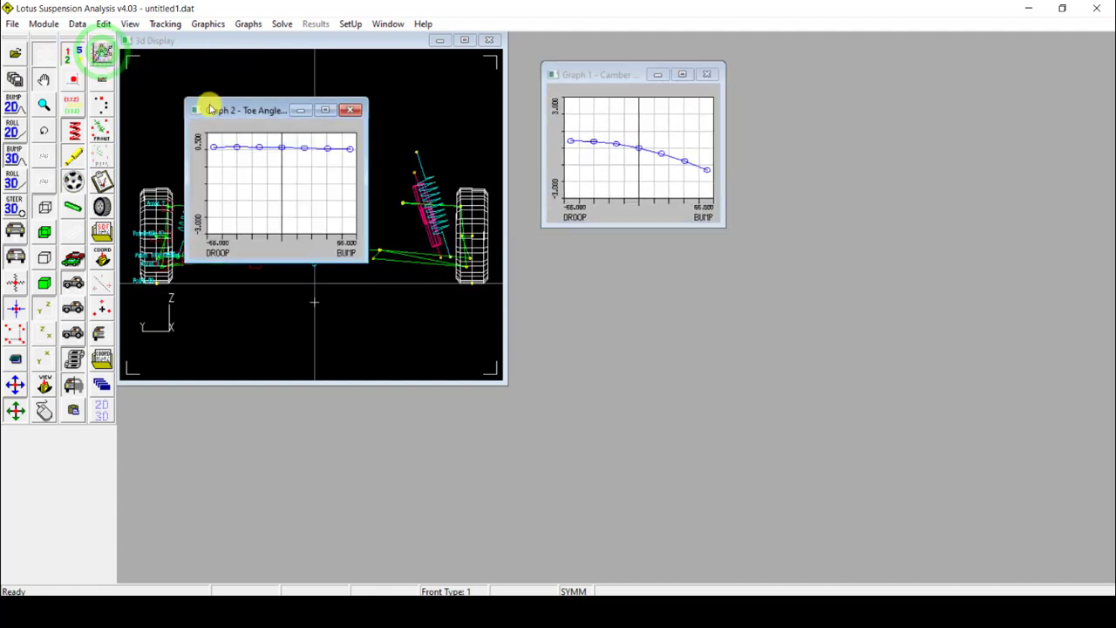
pyautogui.moveTo(236, 110); pyautogui.dragTo(792, 77)
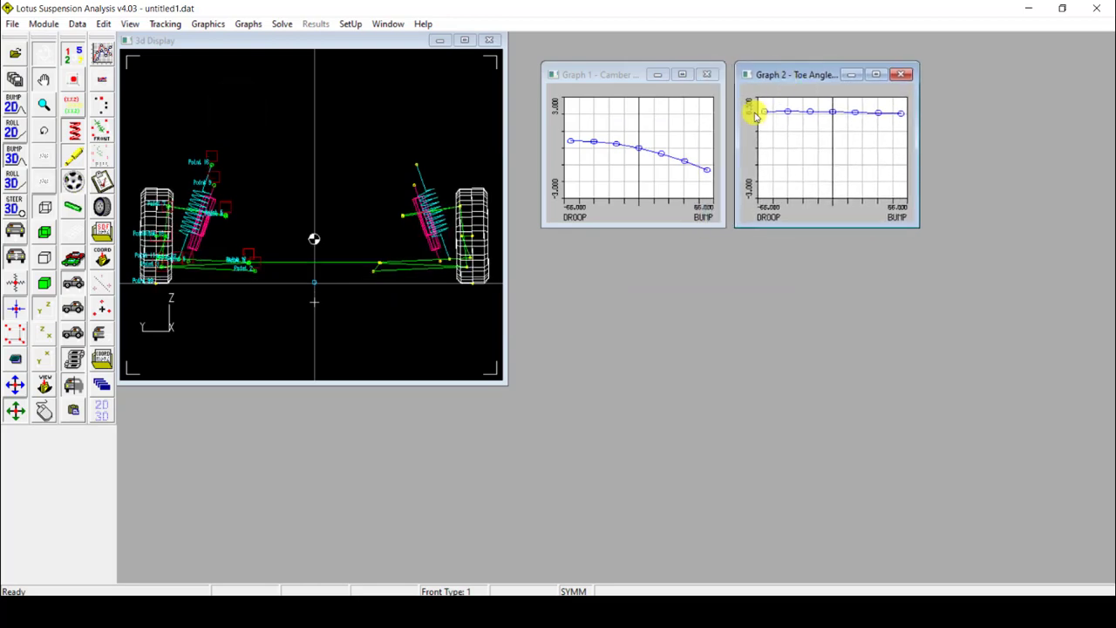
pyautogui.click(104, 54)
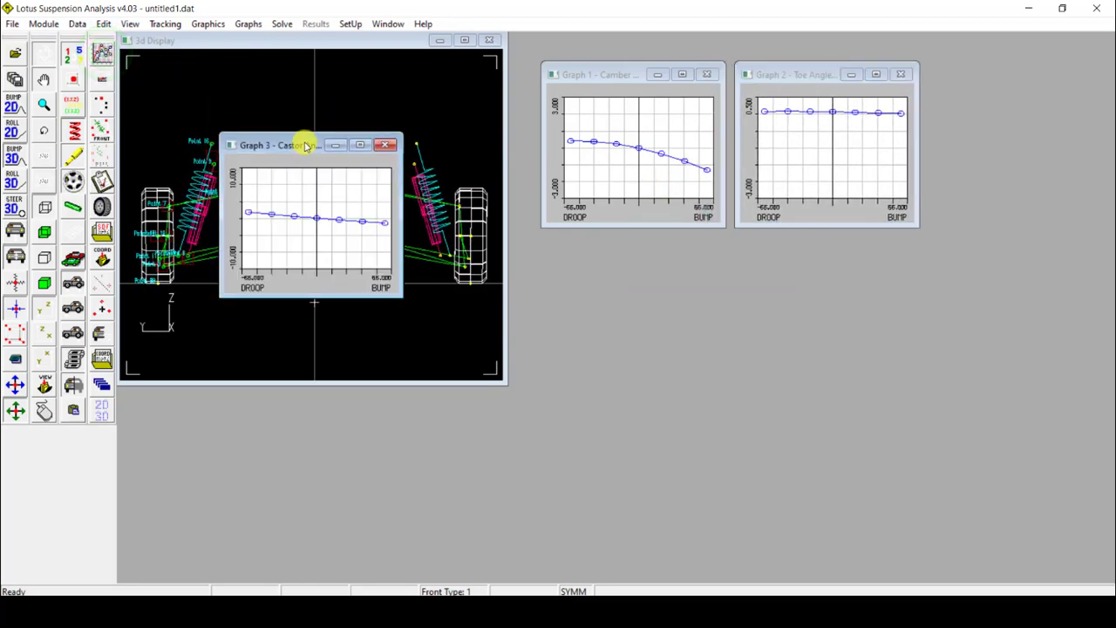
pyautogui.moveTo(306, 145); pyautogui.dragTo(1015, 75)
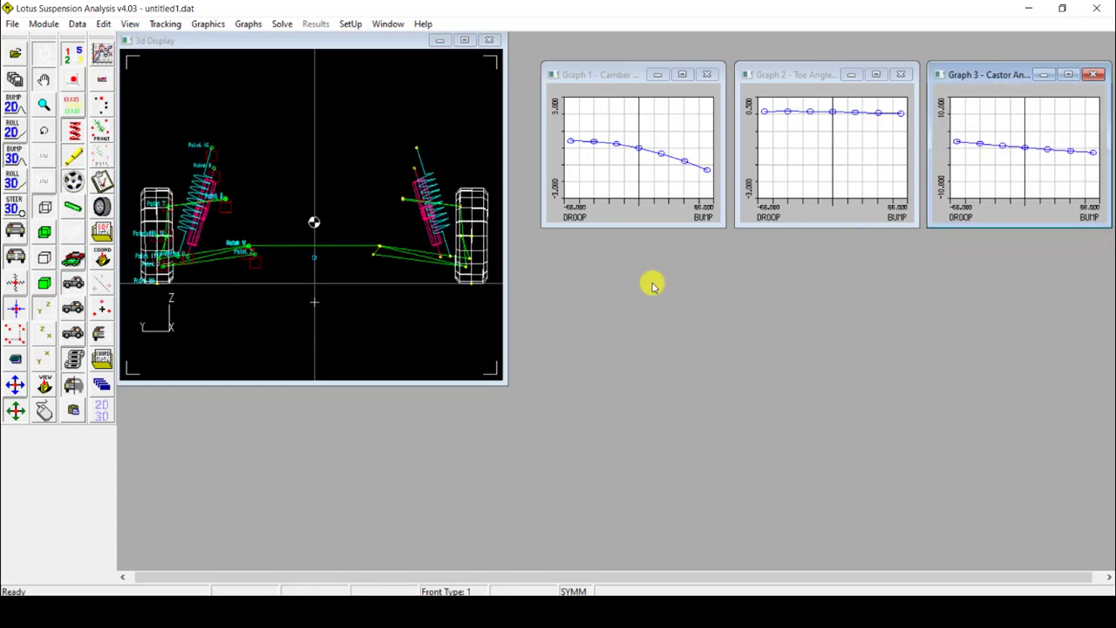
# Step: Examine the camber, toe angle and castor angle graphs over the droop-to-bump travel
pyautogui.click(823, 154)
pyautogui.click(987, 158)
pyautogui.click(791, 157)
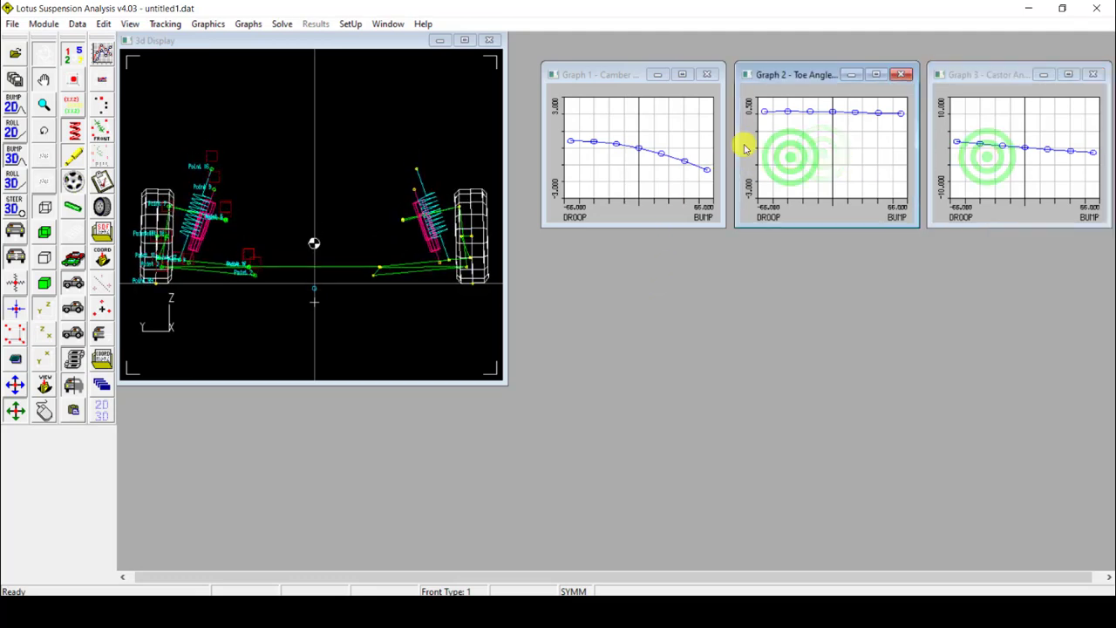
pyautogui.click(661, 130)
pyautogui.click(803, 132)
pyautogui.click(1014, 130)
pyautogui.click(809, 144)
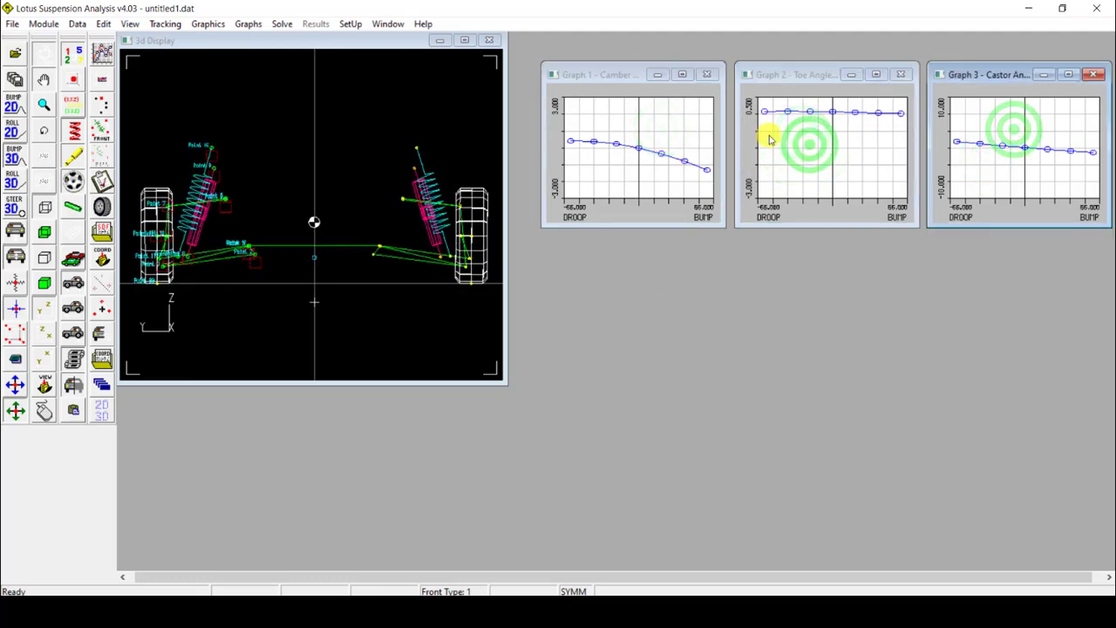
pyautogui.click(658, 133)
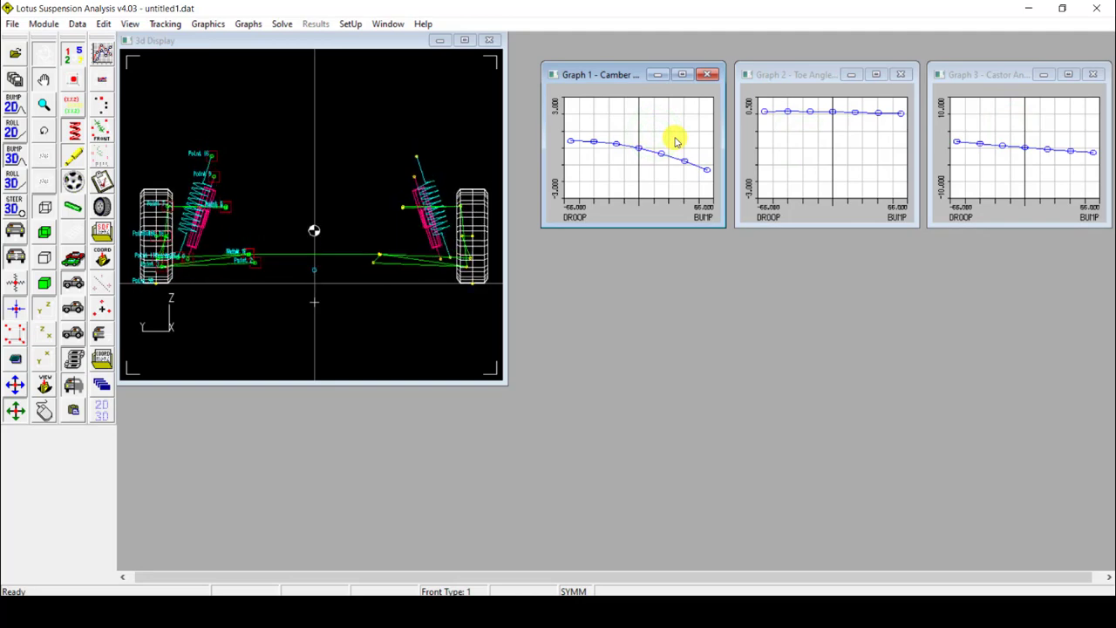
# Step: Autoscale the camber, toe angle and castor angle graphs
pyautogui.rightClick(677, 141)
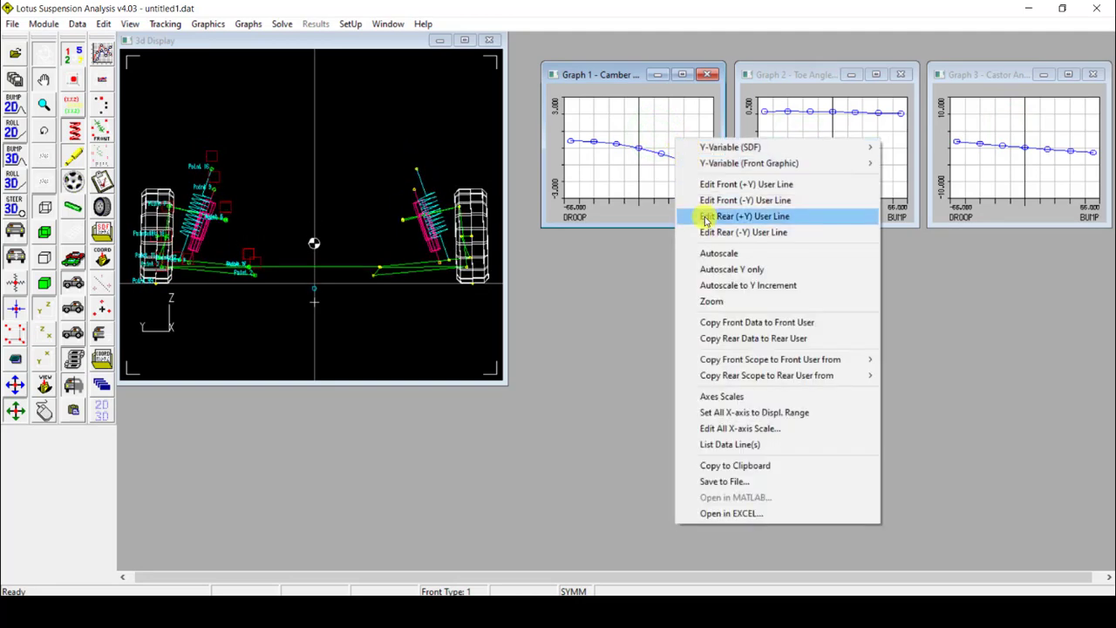
pyautogui.click(719, 253)
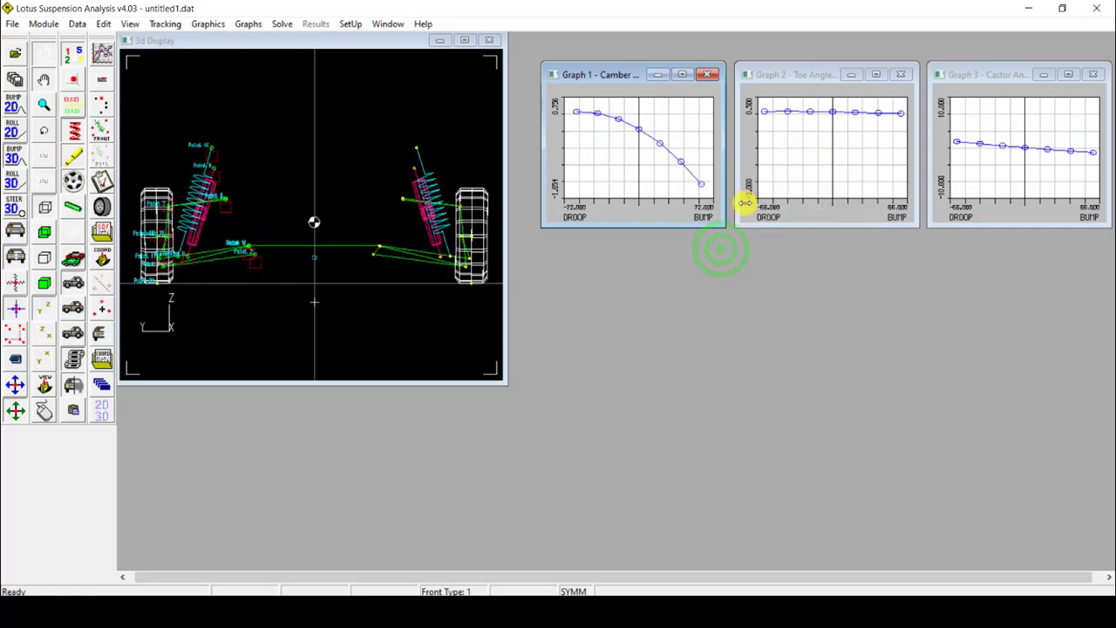
pyautogui.rightClick(771, 168)
pyautogui.click(809, 277)
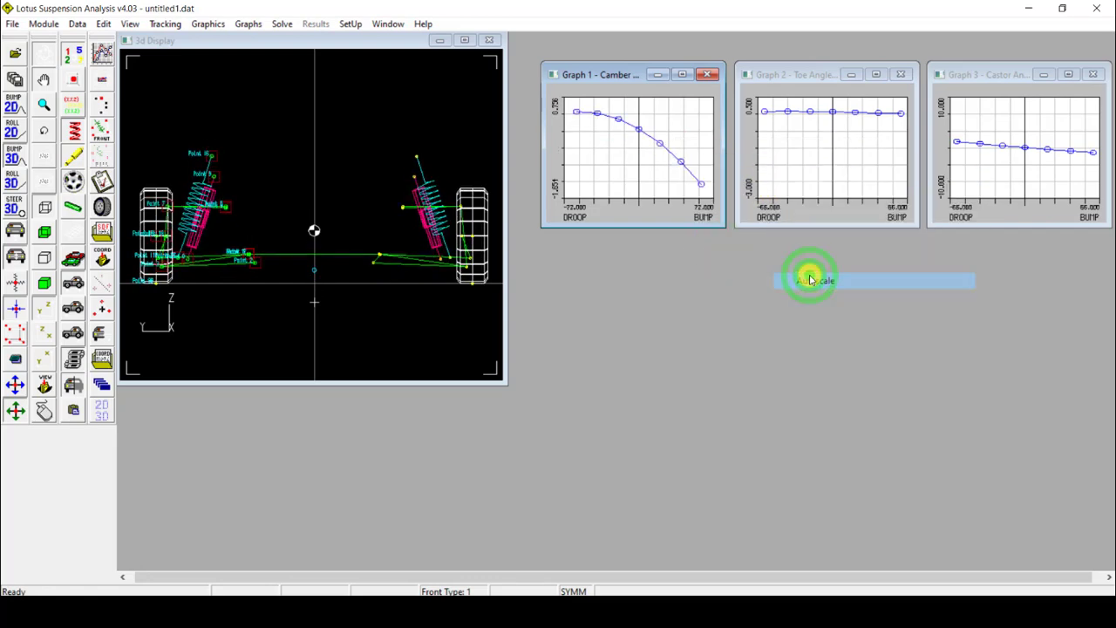
pyautogui.rightClick(967, 145)
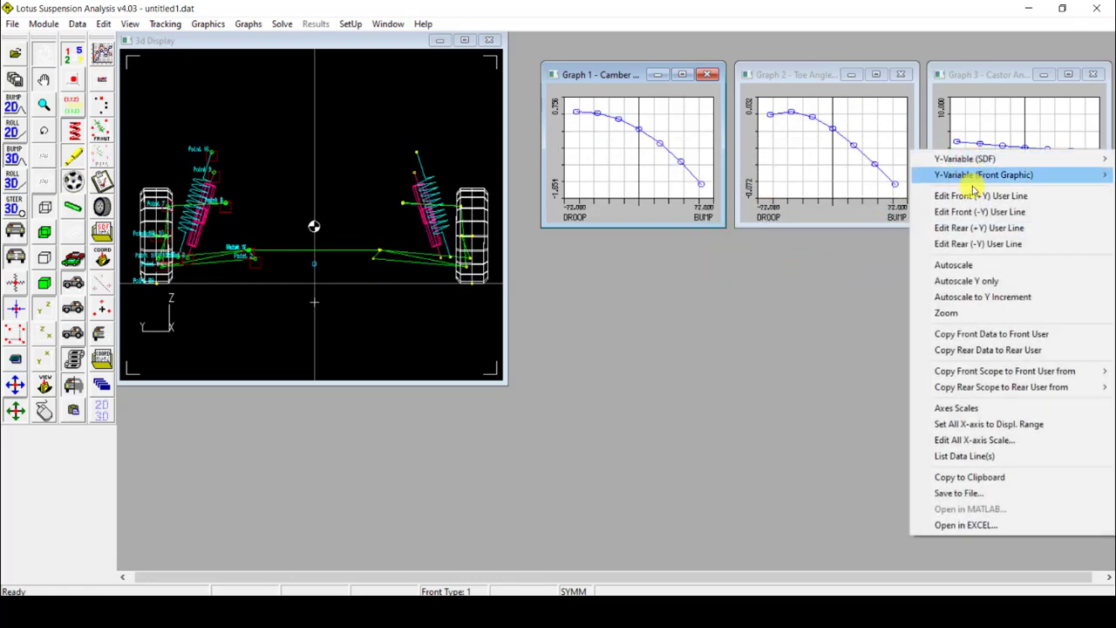
pyautogui.click(975, 267)
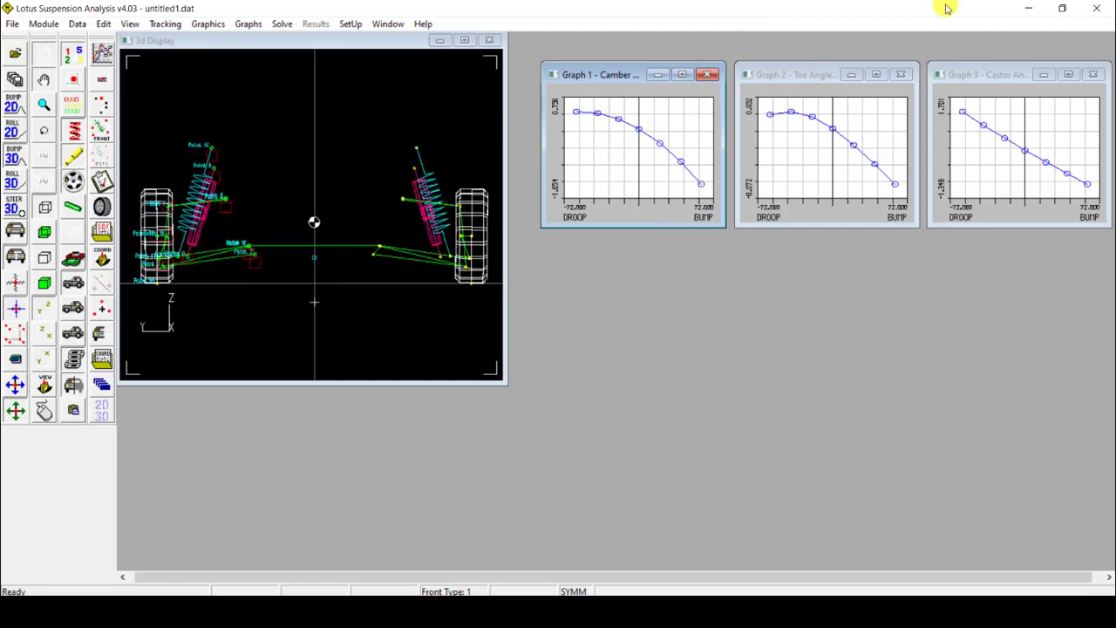
# Step: Inspect the autoscaled toe angle and castor angle curves, including the toe angle at the static position
pyautogui.click(878, 144)
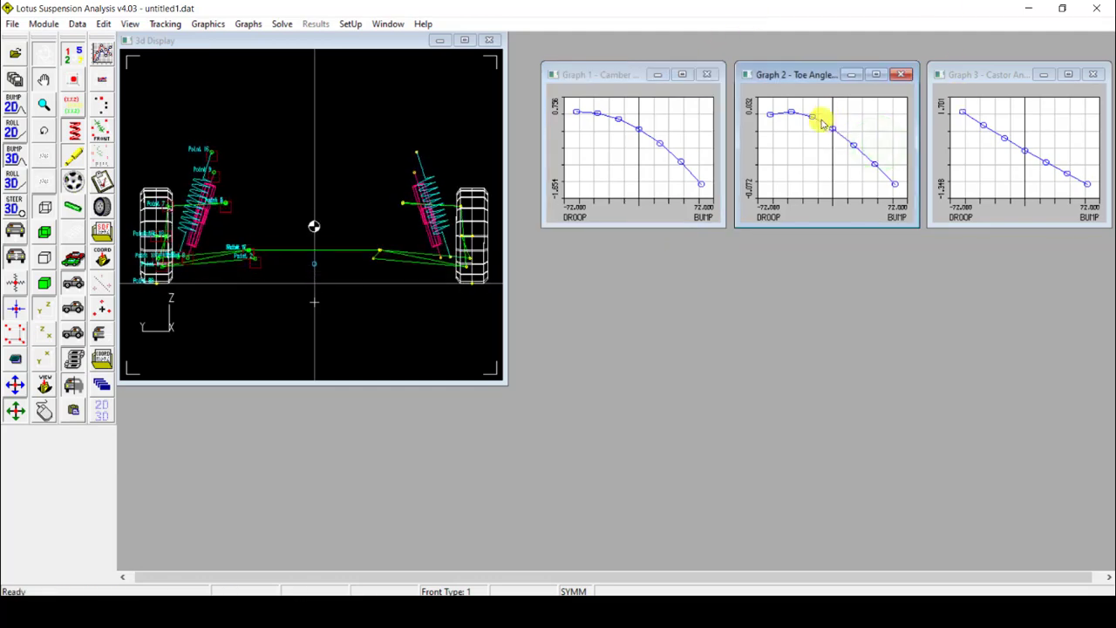
pyautogui.click(1036, 131)
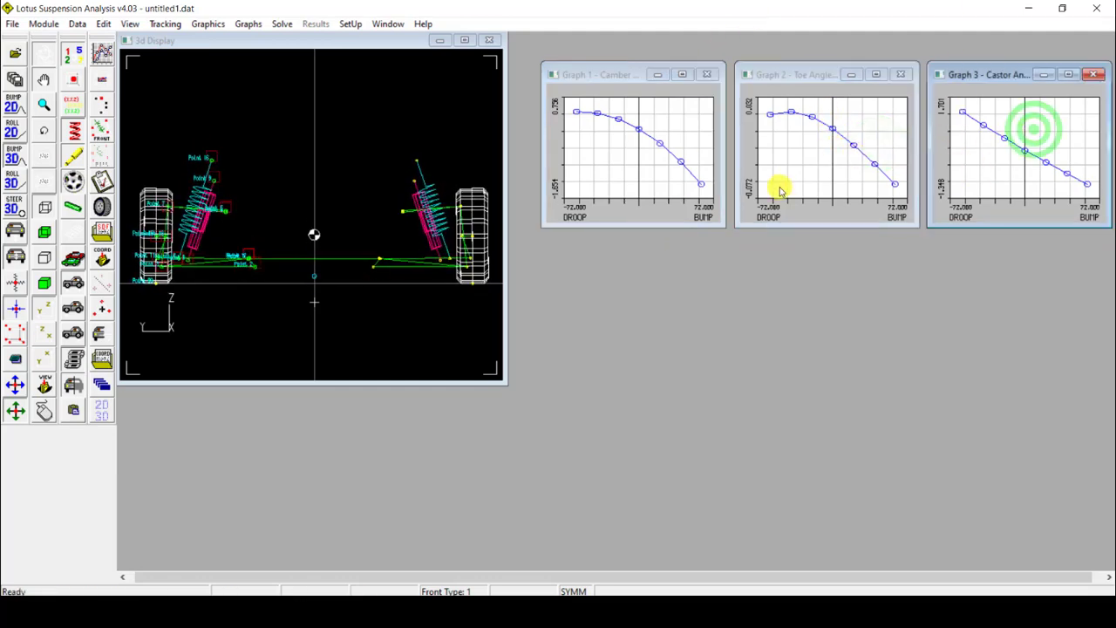
pyautogui.click(785, 172)
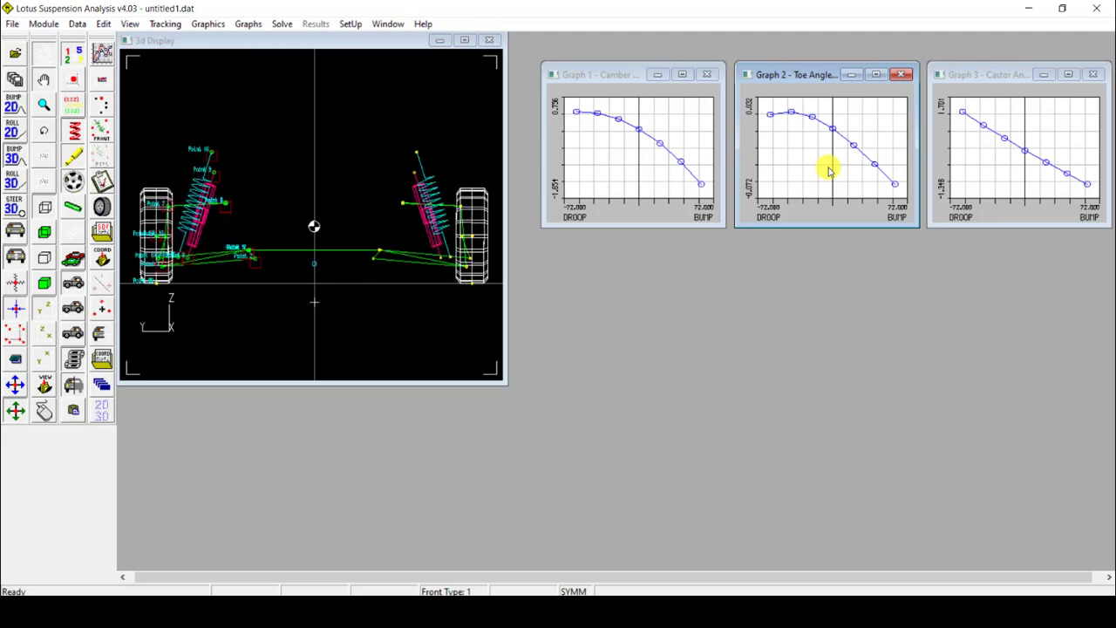
pyautogui.click(832, 132)
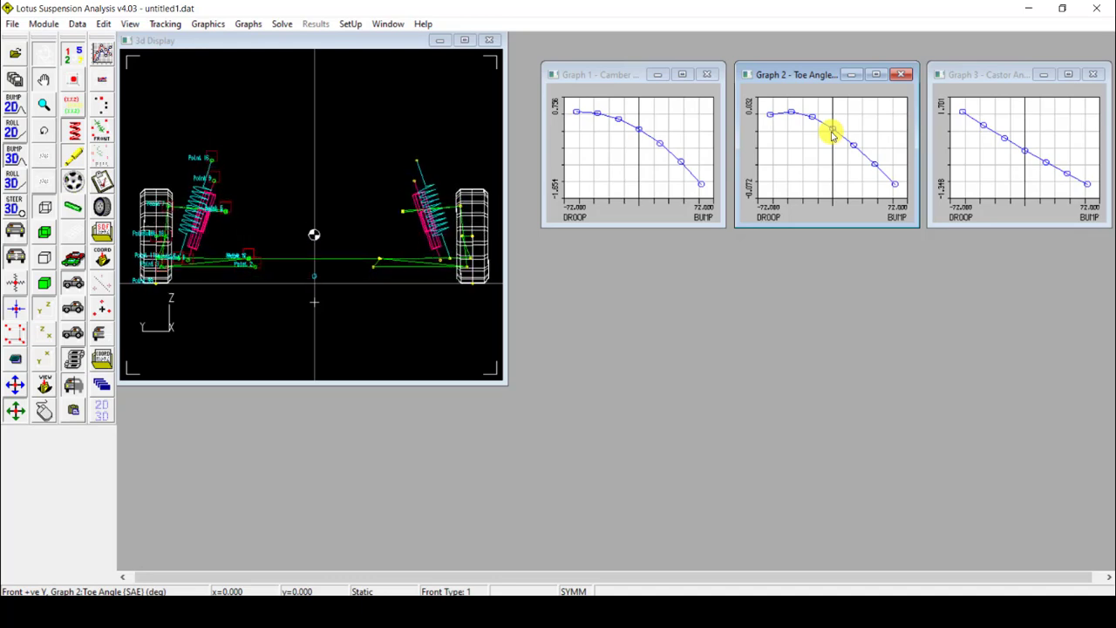
# Step: Open further results graphs for kingpin angle, damper ratio, spring ratio, anti-dive and anti-squat, and look through them
pyautogui.click(103, 56)
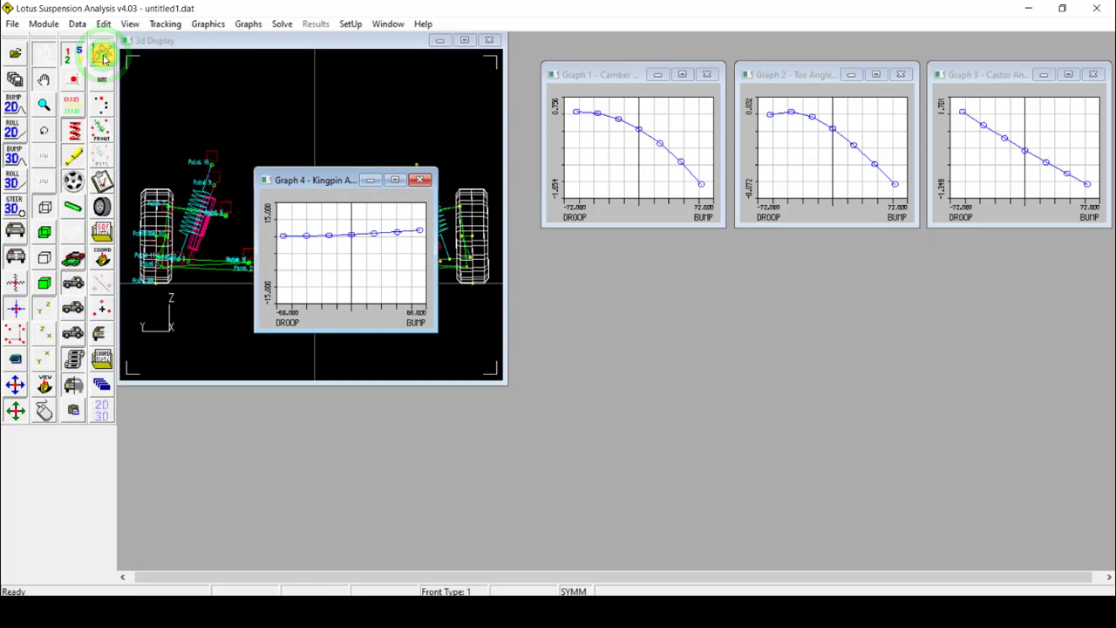
pyautogui.click(102, 56)
pyautogui.click(102, 56)
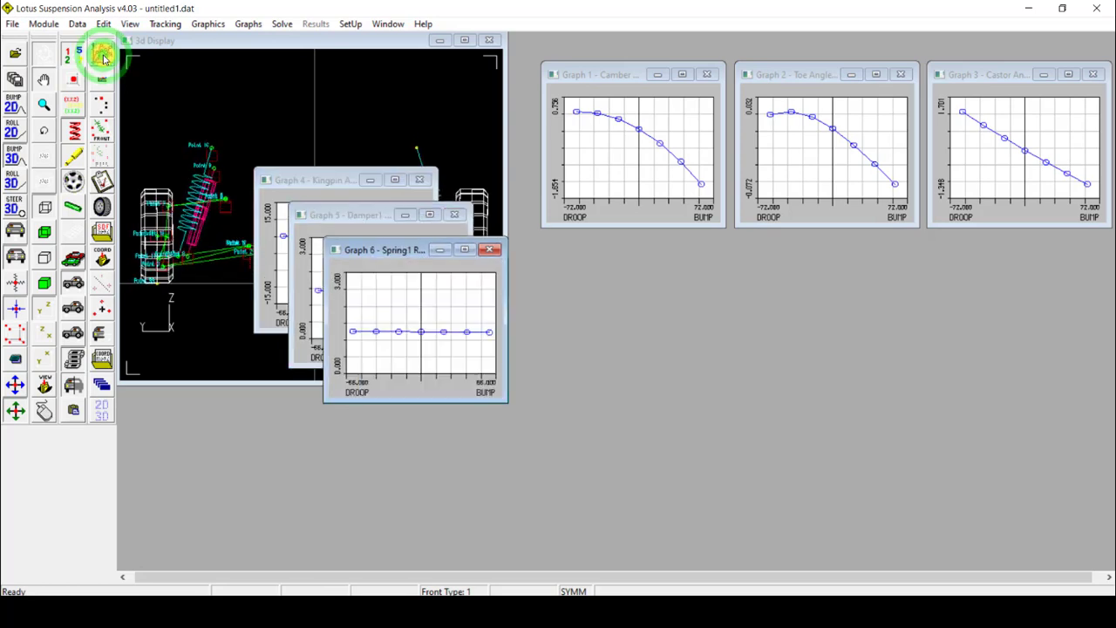
pyautogui.click(102, 56)
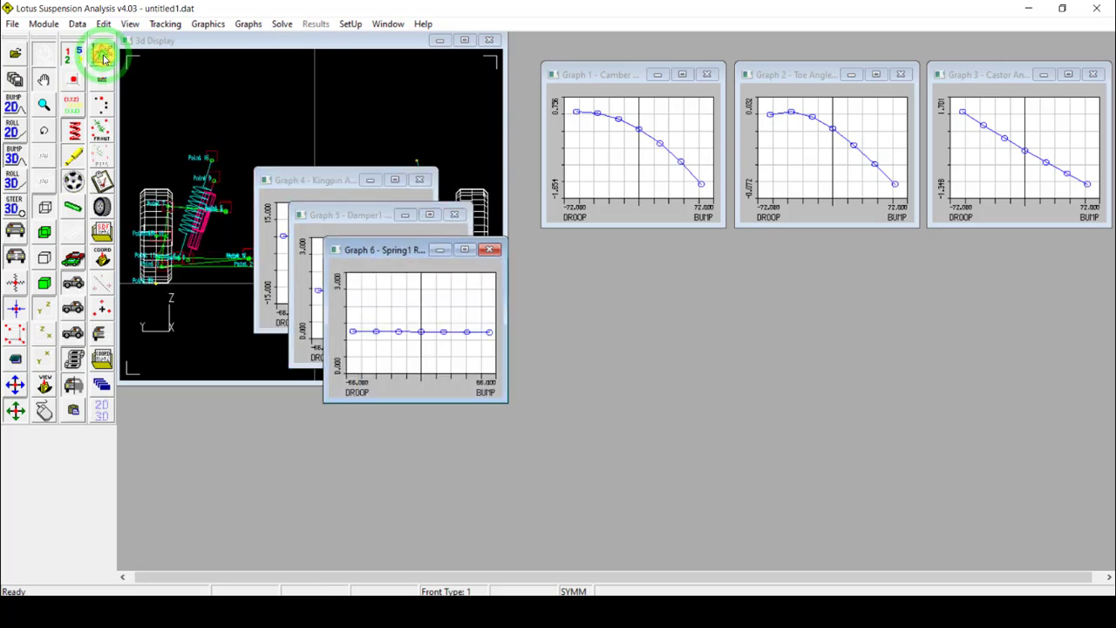
pyautogui.click(285, 194)
pyautogui.click(460, 232)
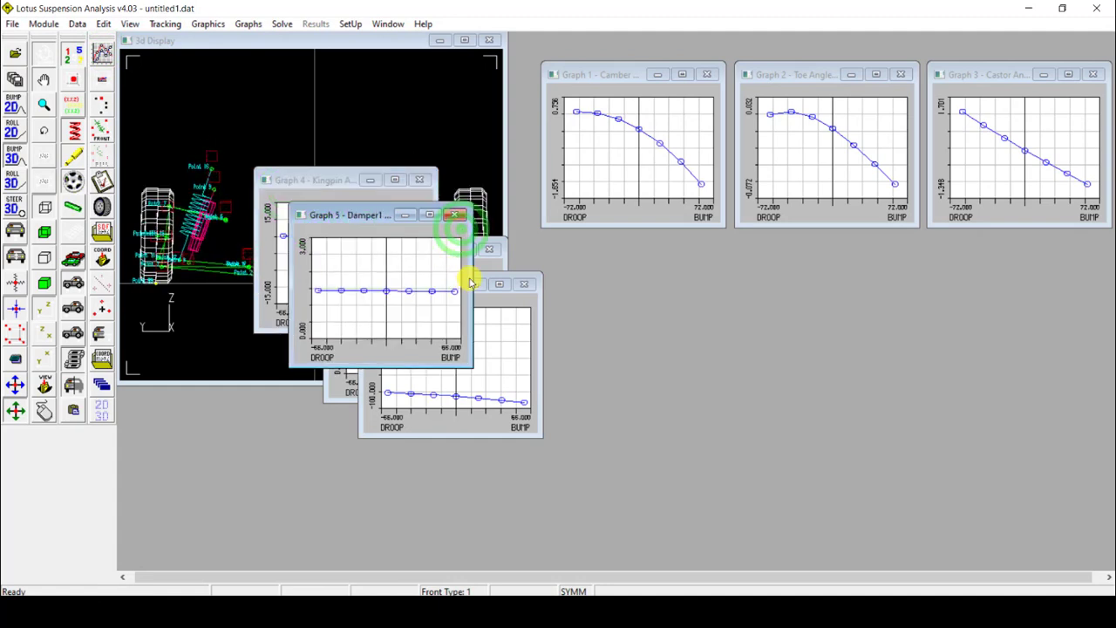
pyautogui.click(485, 261)
pyautogui.click(518, 340)
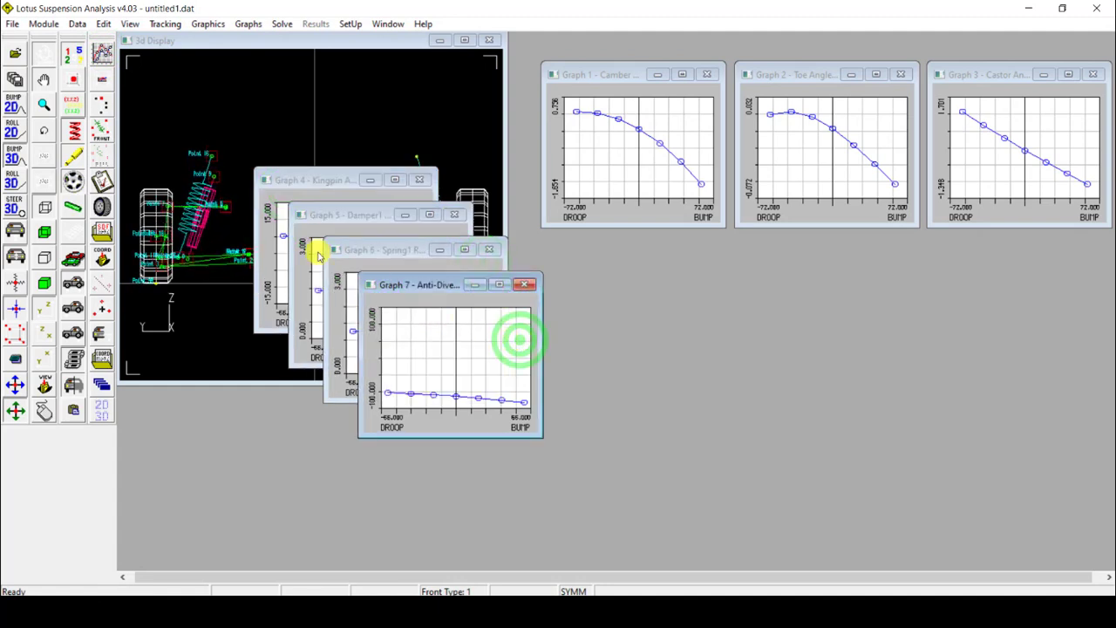
pyautogui.click(102, 55)
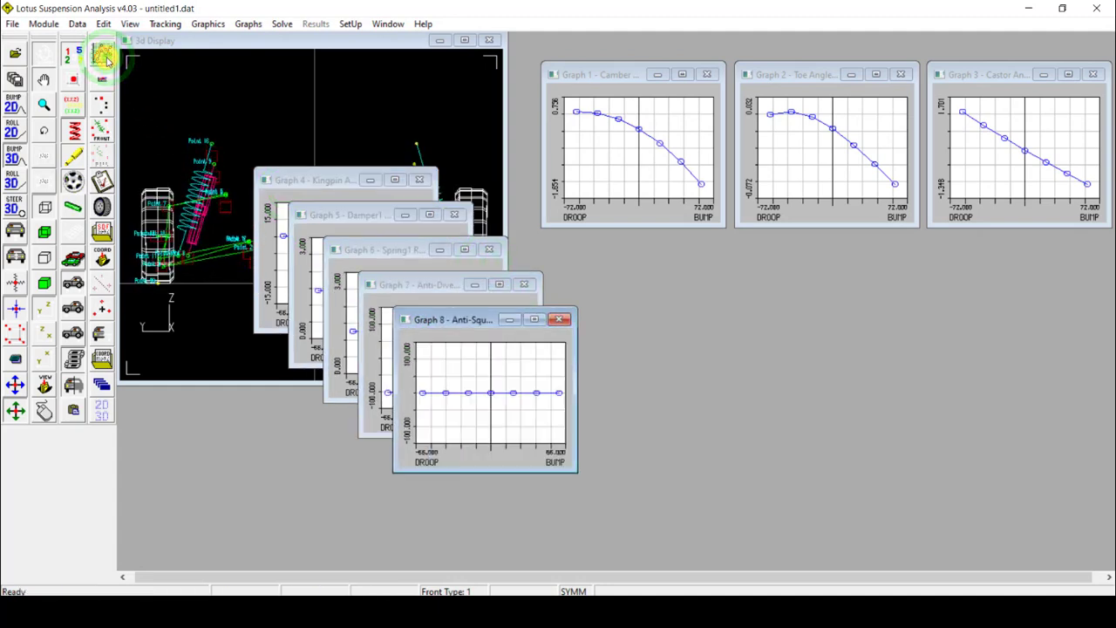
# Step: Close the kingpin, damper, spring, anti-dive and anti-squat graphs, keeping only the camber, toe angle and castor angle graphs
pyautogui.click(422, 179)
pyautogui.click(454, 215)
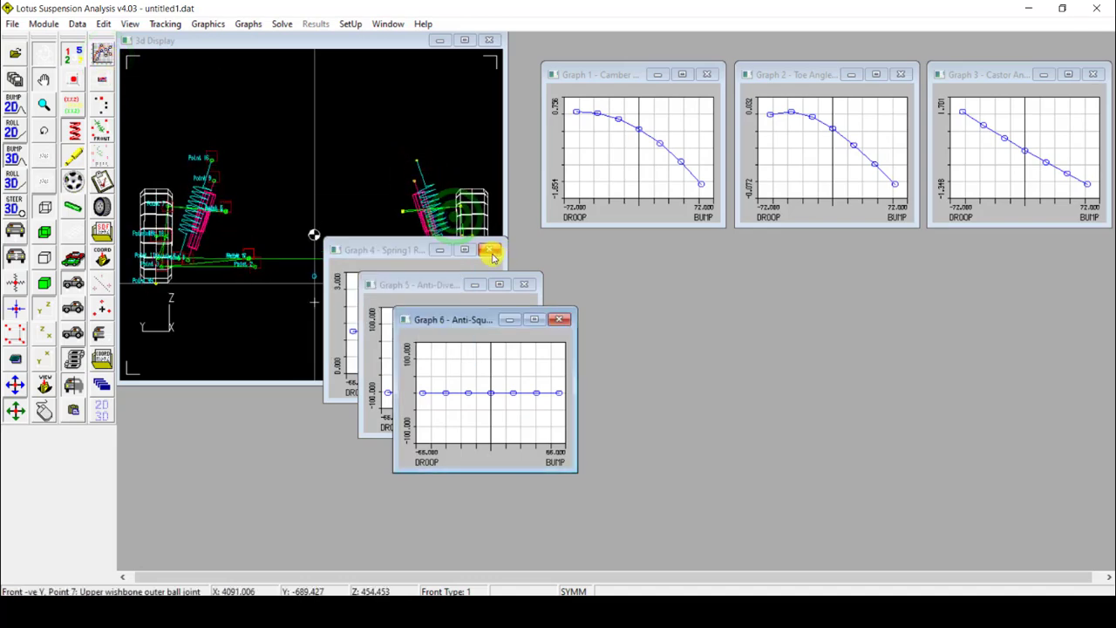
pyautogui.click(493, 253)
pyautogui.click(524, 285)
pyautogui.click(560, 320)
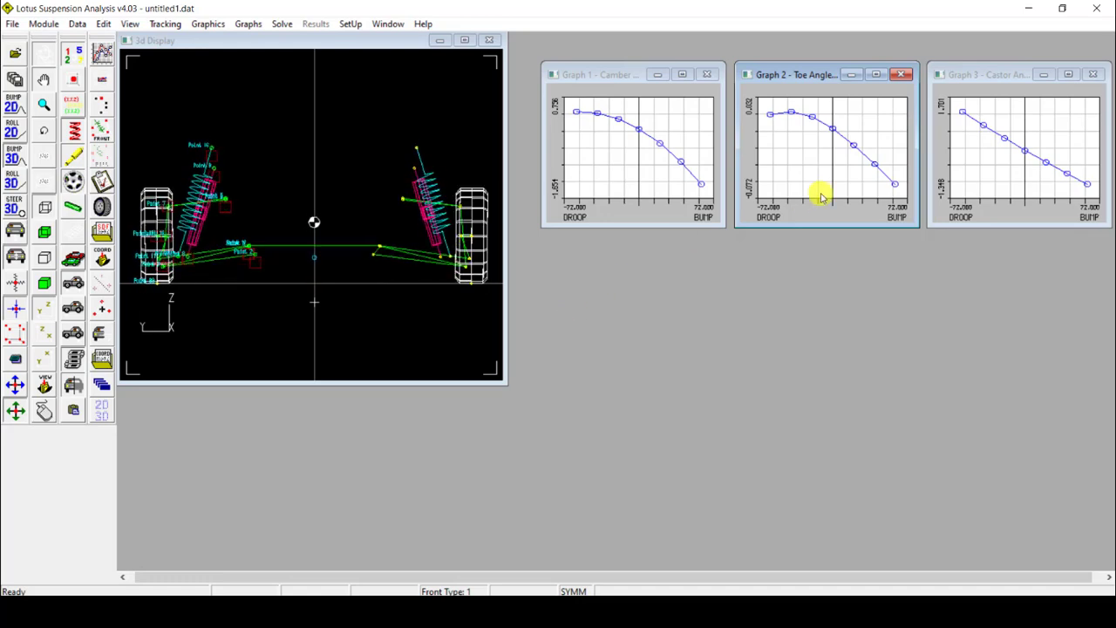
# Step: Close the camber, toe angle and castor angle graphs and maximize the 3D display of the suspension
pyautogui.click(709, 74)
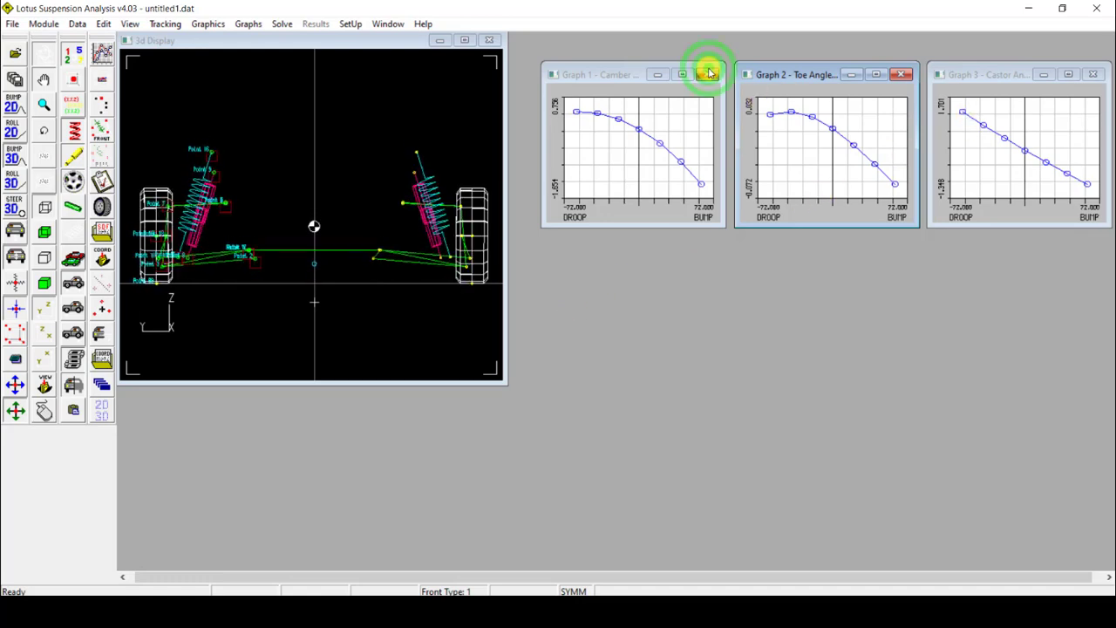
pyautogui.click(895, 75)
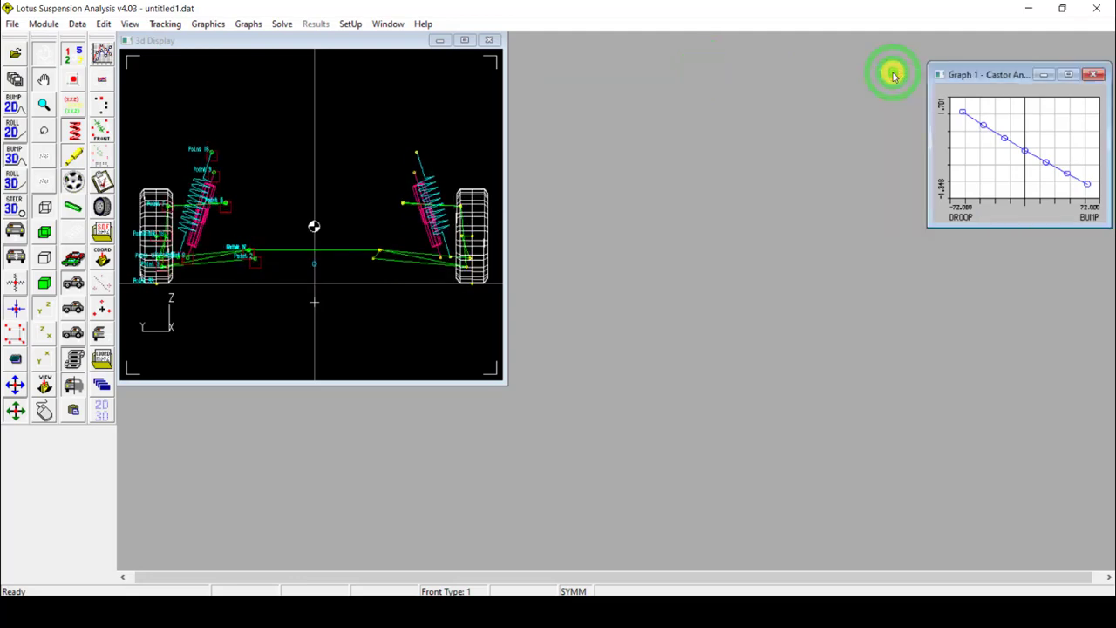
pyautogui.click(1093, 74)
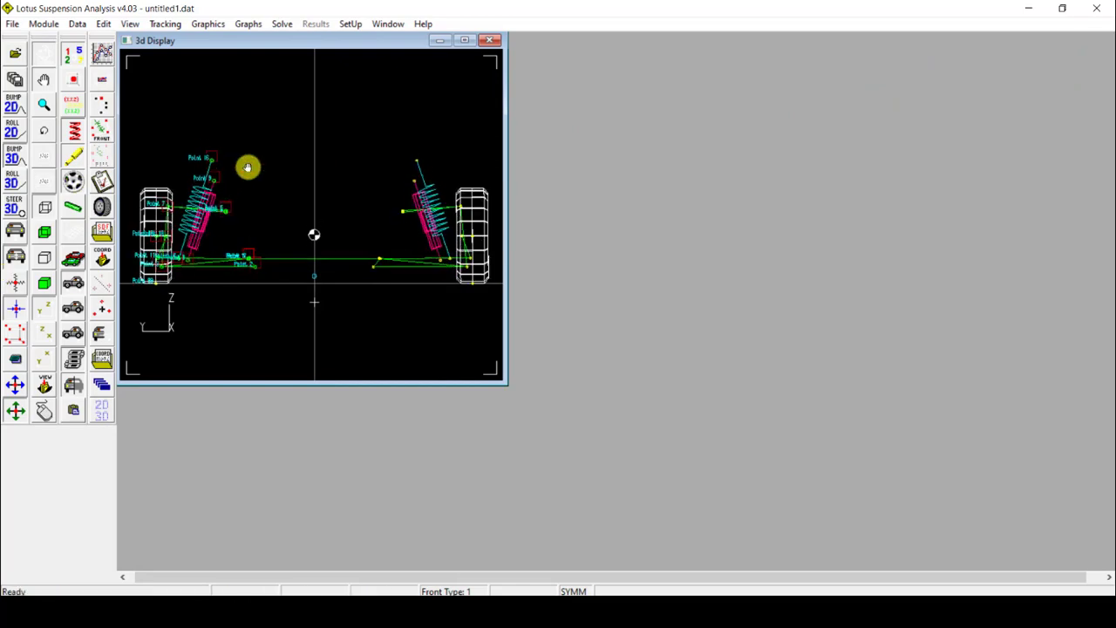
pyautogui.click(462, 40)
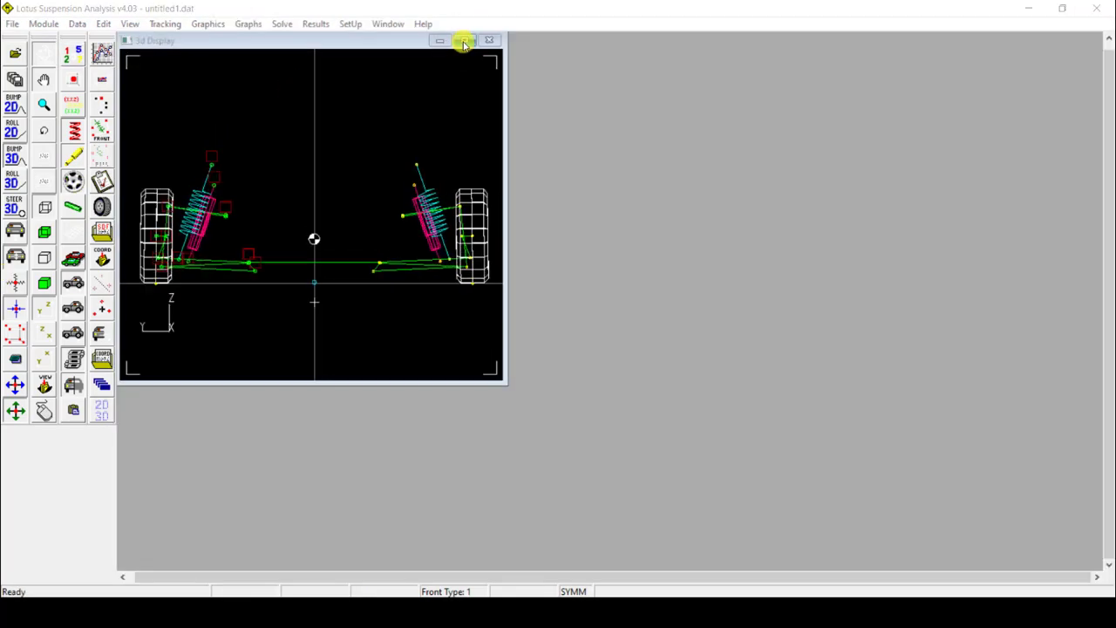
pyautogui.click(462, 40)
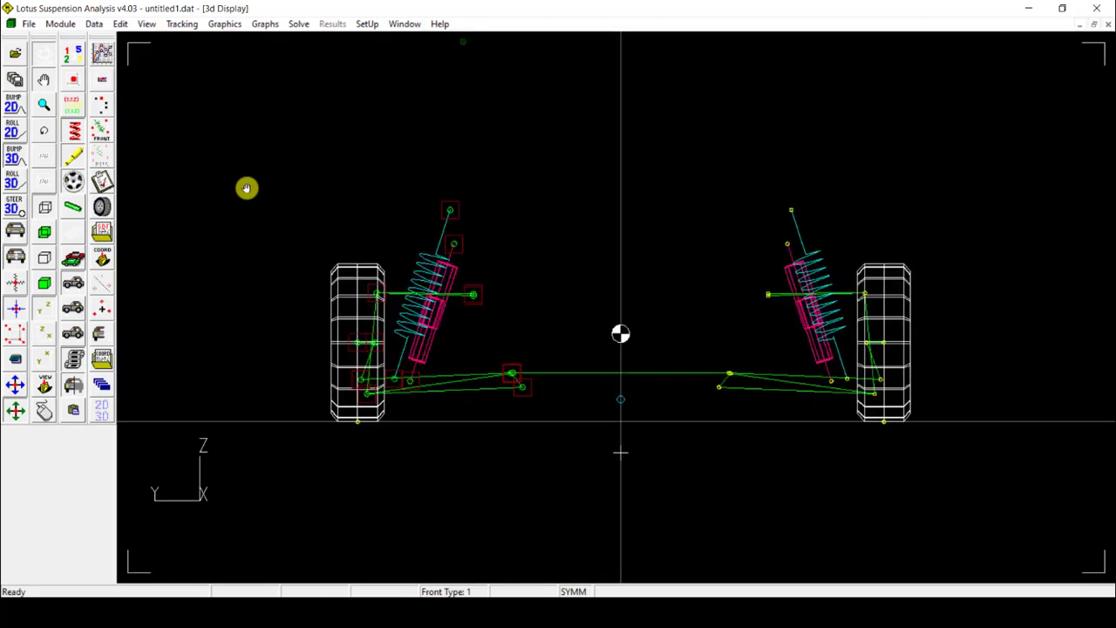
# Step: Open the formatted SDF listing of the front suspension and enlarge it to full screen
pyautogui.click(114, 232)
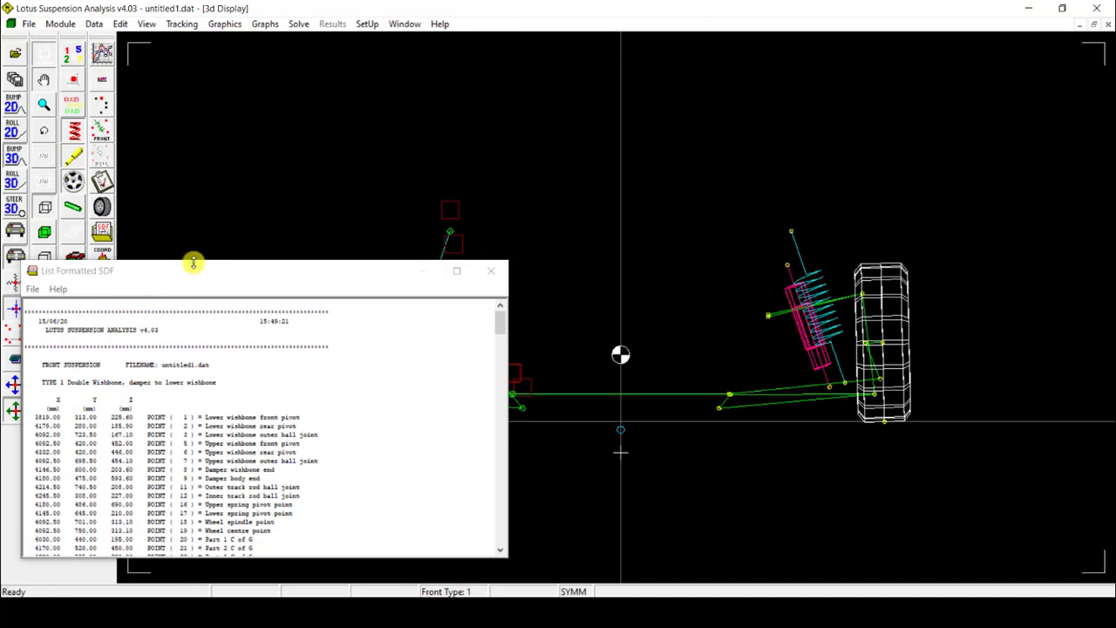
pyautogui.moveTo(196, 264); pyautogui.dragTo(494, 130)
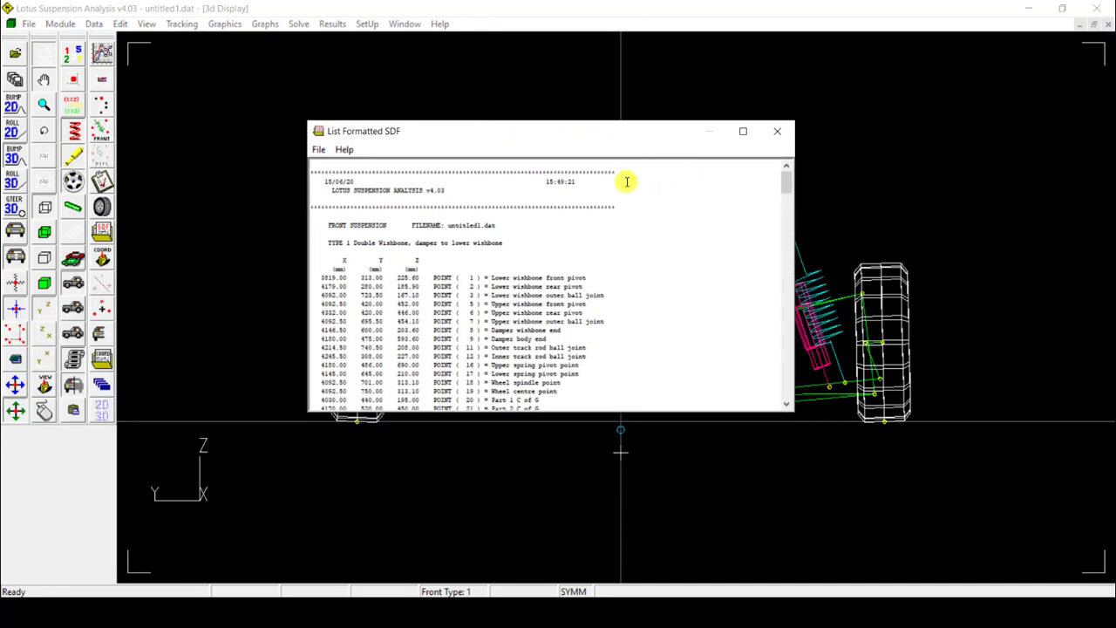
pyautogui.click(743, 130)
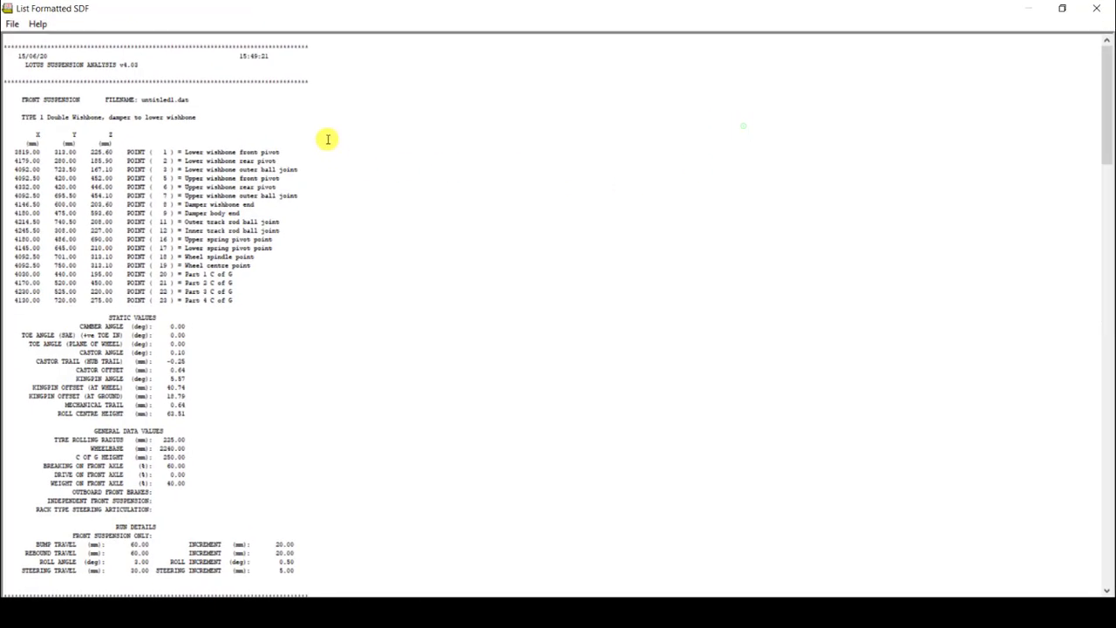
# Step: Examine the X, Y and Z coordinates of the lower wishbone front and rear pivots by highlighting their rows
pyautogui.moveTo(14, 155); pyautogui.dragTo(406, 185)
pyautogui.click(405, 185)
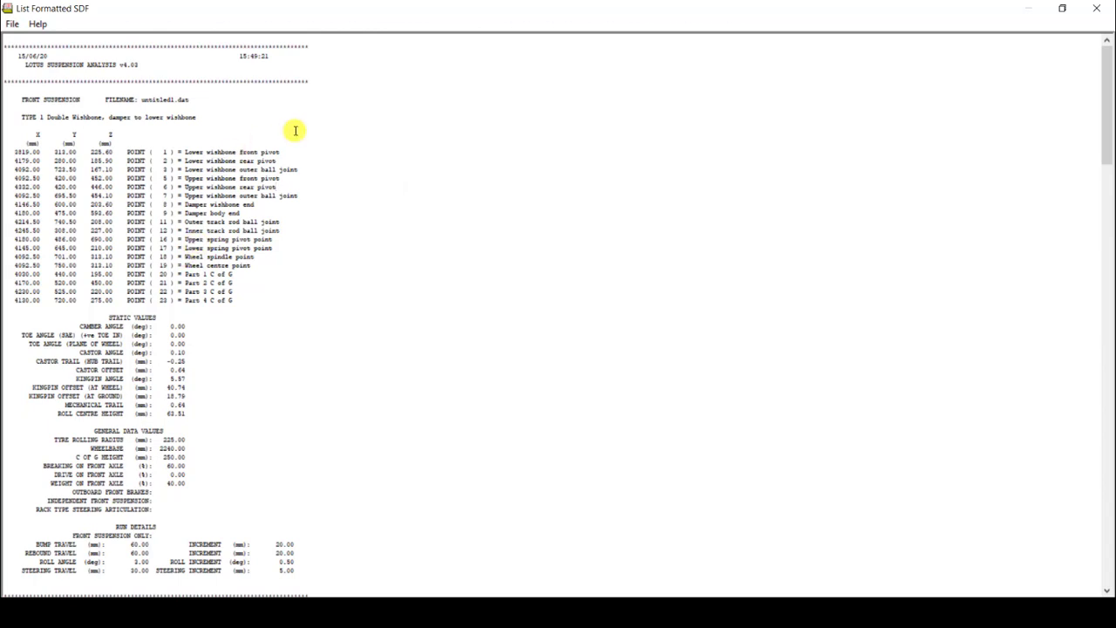
pyautogui.moveTo(291, 150); pyautogui.dragTo(276, 151)
pyautogui.moveTo(189, 146); pyautogui.dragTo(7, 153)
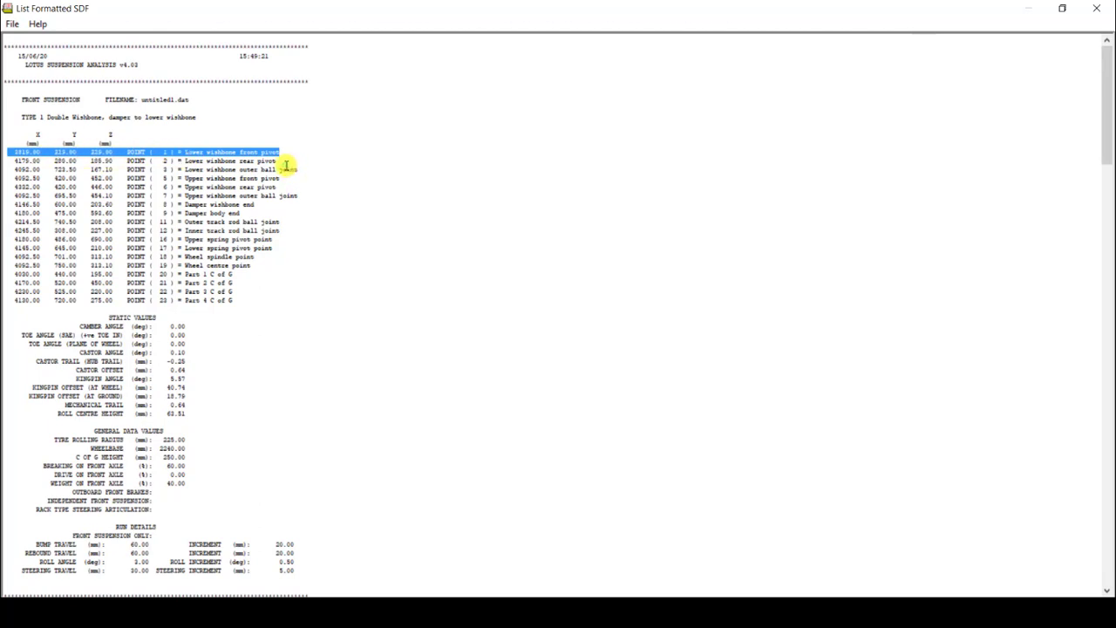
pyautogui.moveTo(240, 162); pyautogui.dragTo(10, 159)
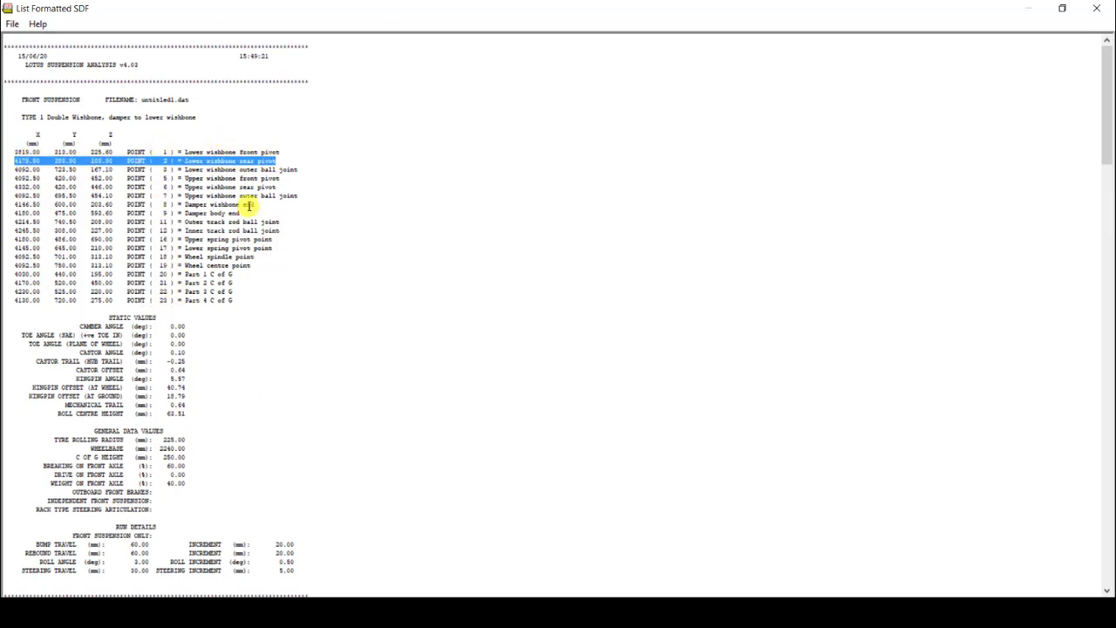
# Step: Restore the listing window beside the left wheel and highlight the upper wishbone front pivot, rear pivot and outer ball joint coordinates
pyautogui.click(1062, 8)
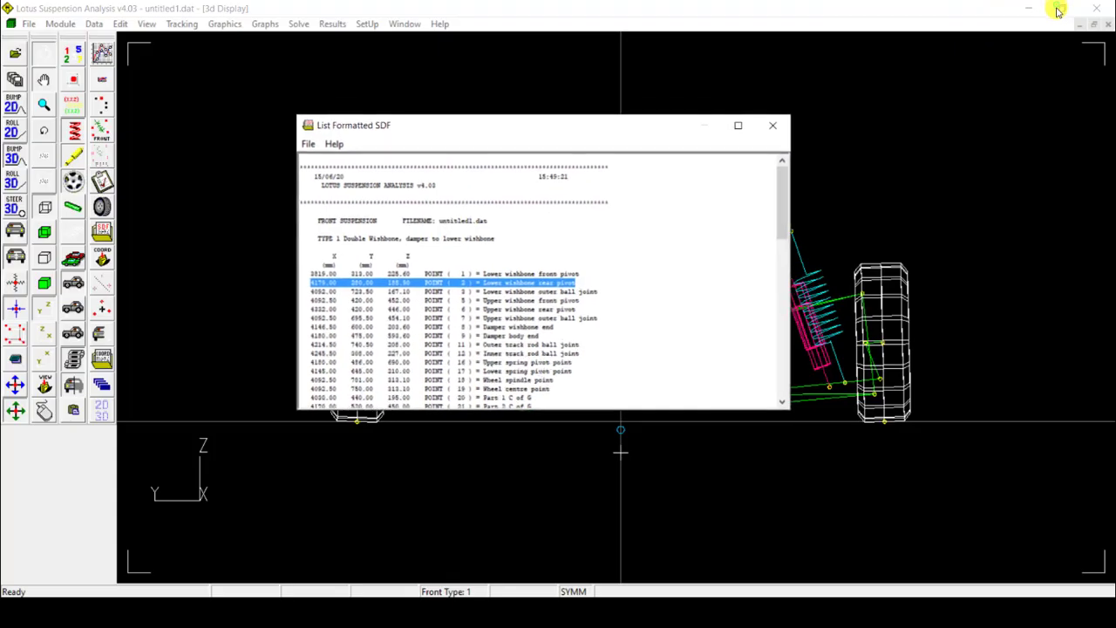
pyautogui.moveTo(611, 133); pyautogui.dragTo(349, 78)
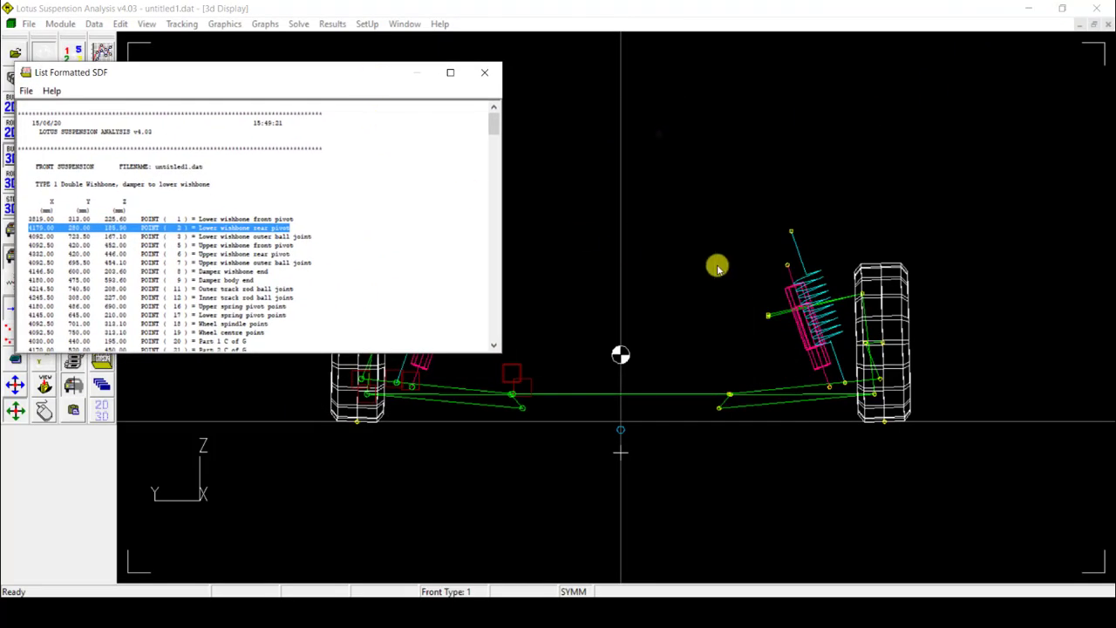
pyautogui.moveTo(249, 78); pyautogui.dragTo(779, 164)
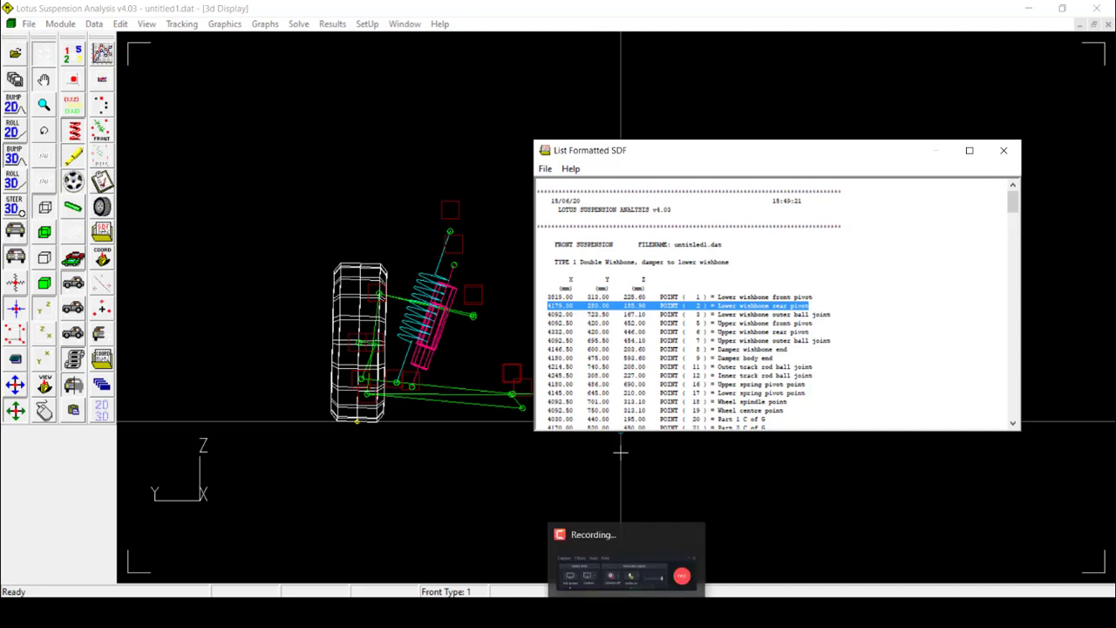
pyautogui.click(698, 325)
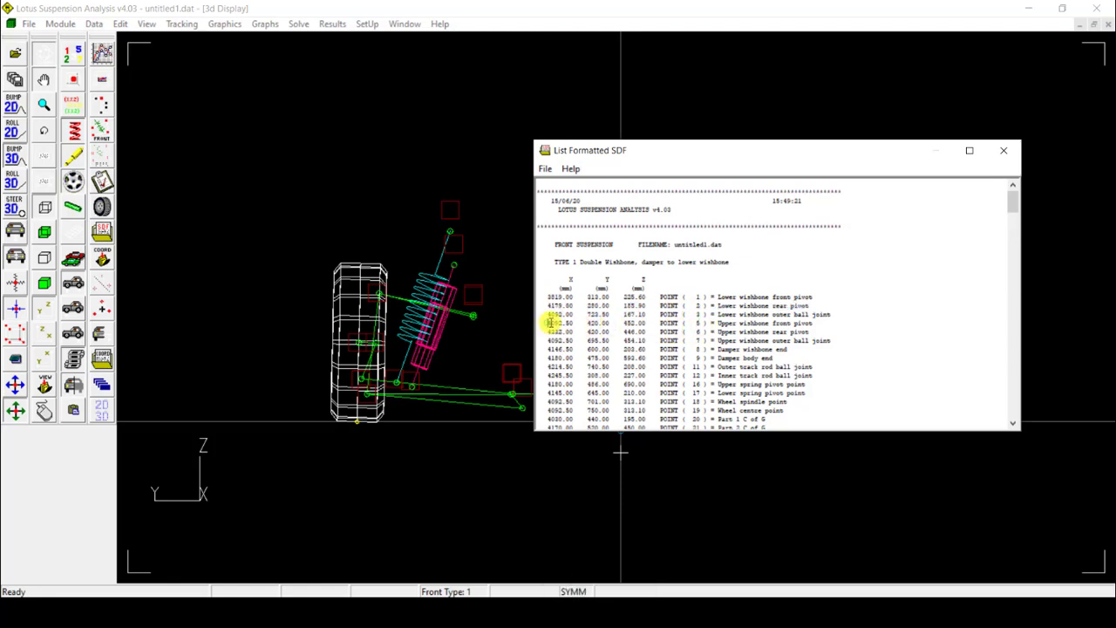
pyautogui.moveTo(550, 323); pyautogui.dragTo(834, 340)
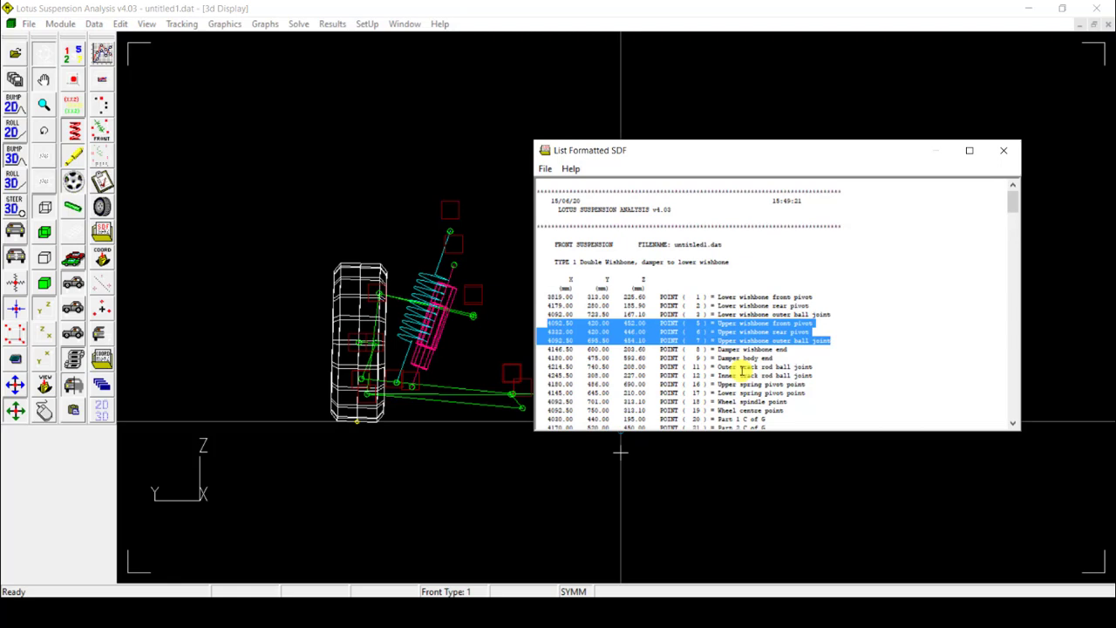
# Step: Switch to SOLIDWORKS and create a new part
pyautogui.click(588, 612)
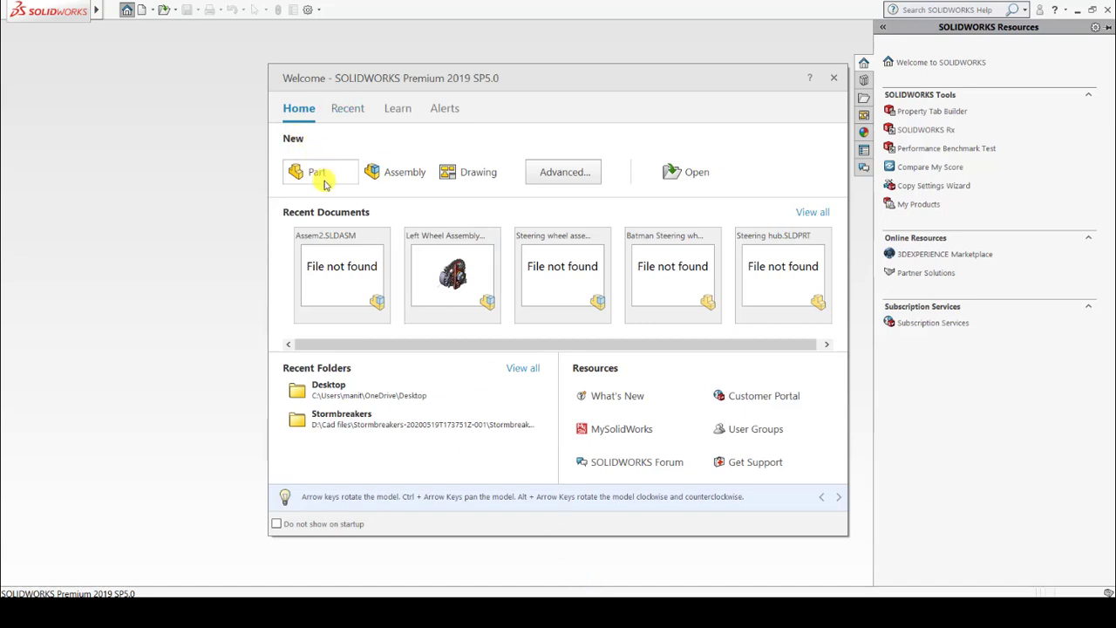
pyautogui.click(318, 174)
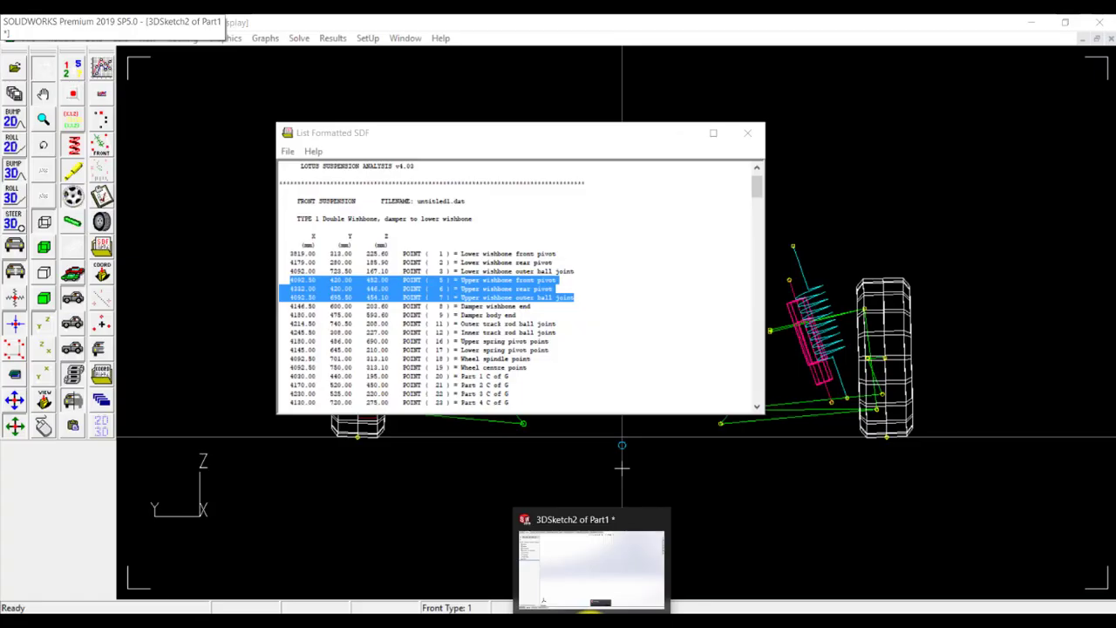
pyautogui.click(592, 606)
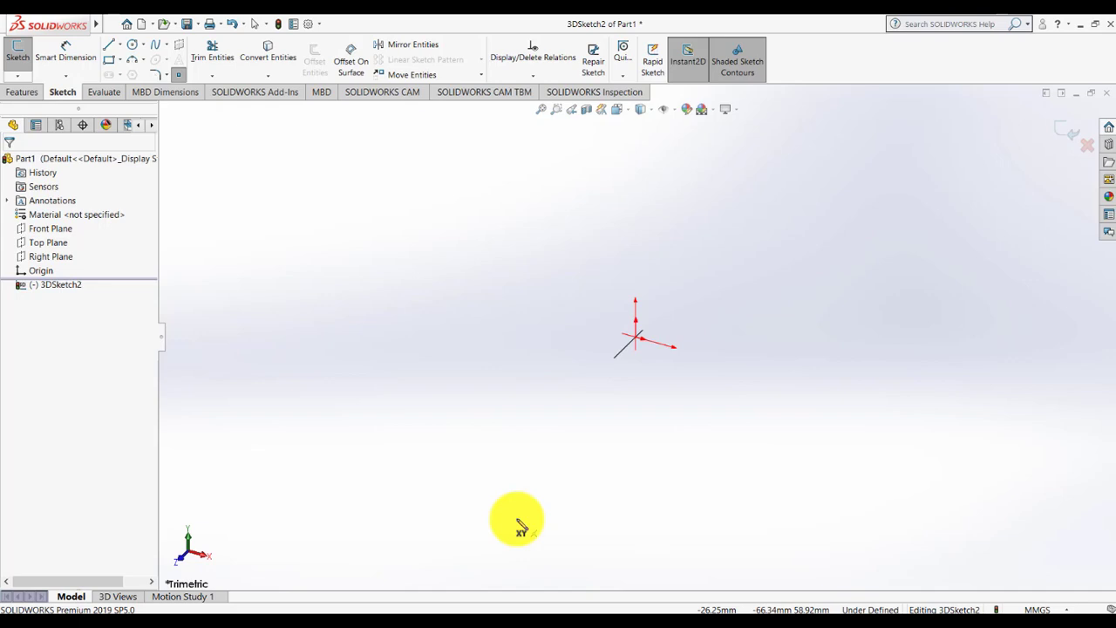
# Step: Start a fresh 3D sketch and place a point at about X -21.1, Y 59.7, Z 0 mm
pyautogui.click(19, 76)
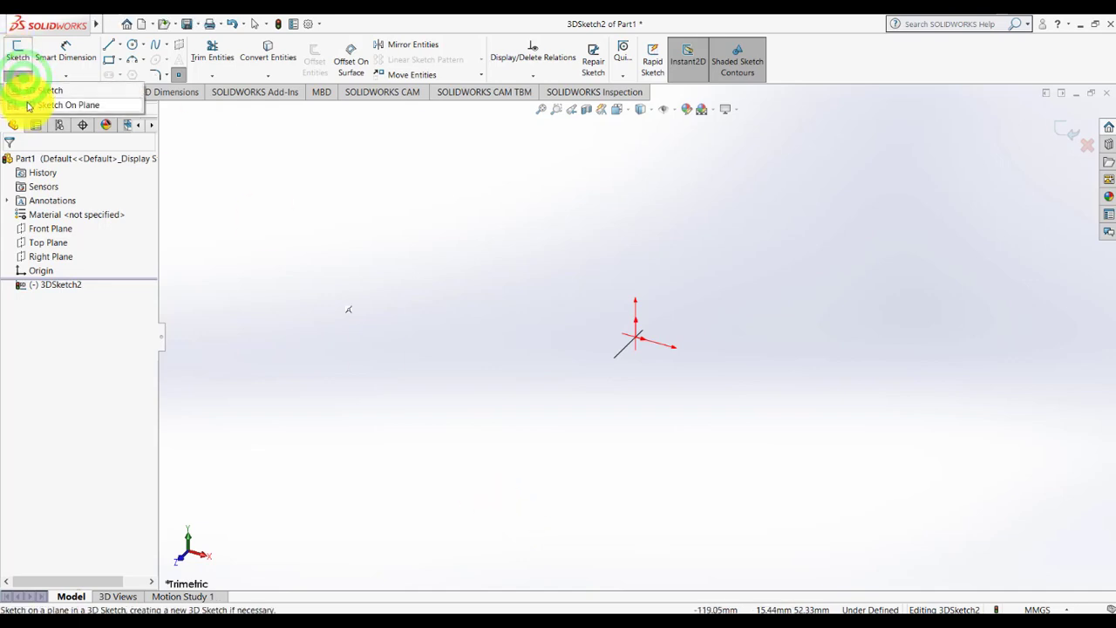
pyautogui.click(28, 105)
pyautogui.click(20, 79)
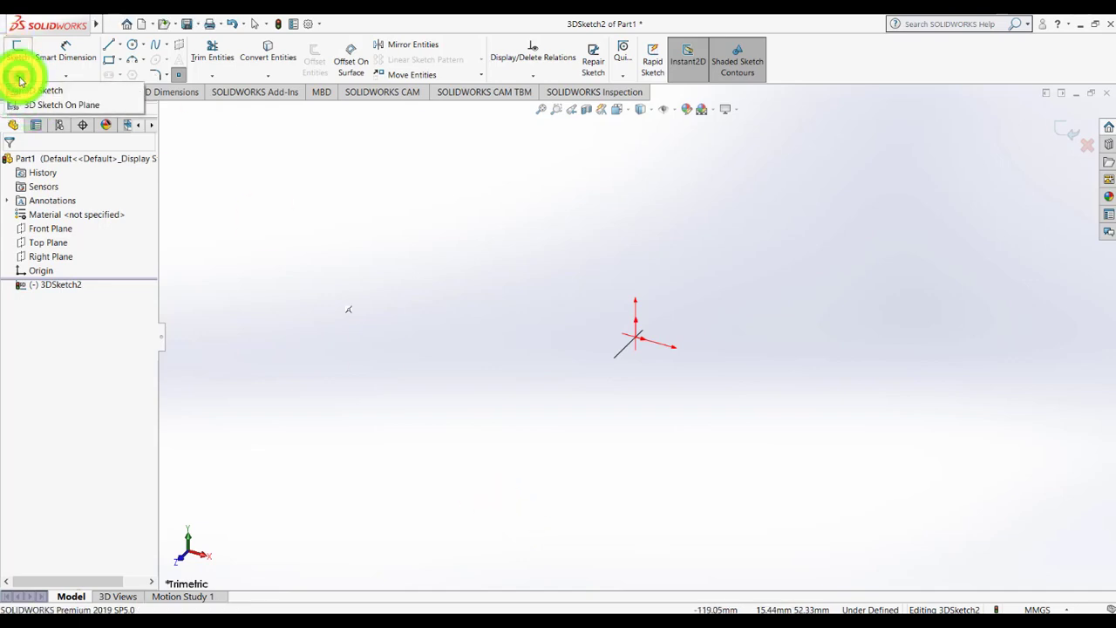
pyautogui.click(26, 89)
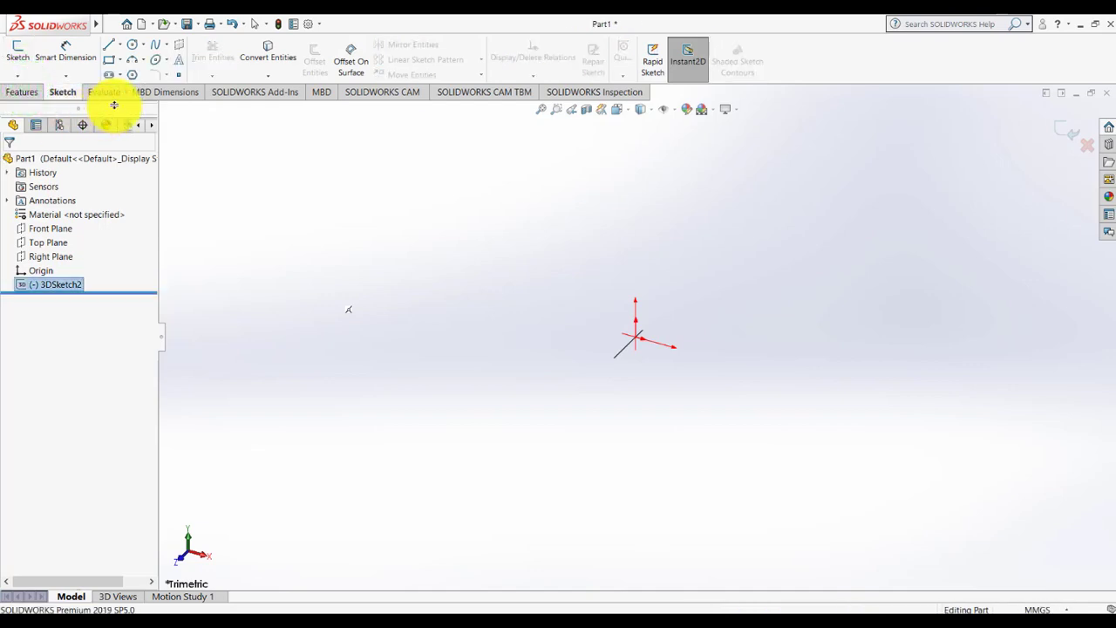
pyautogui.click(178, 74)
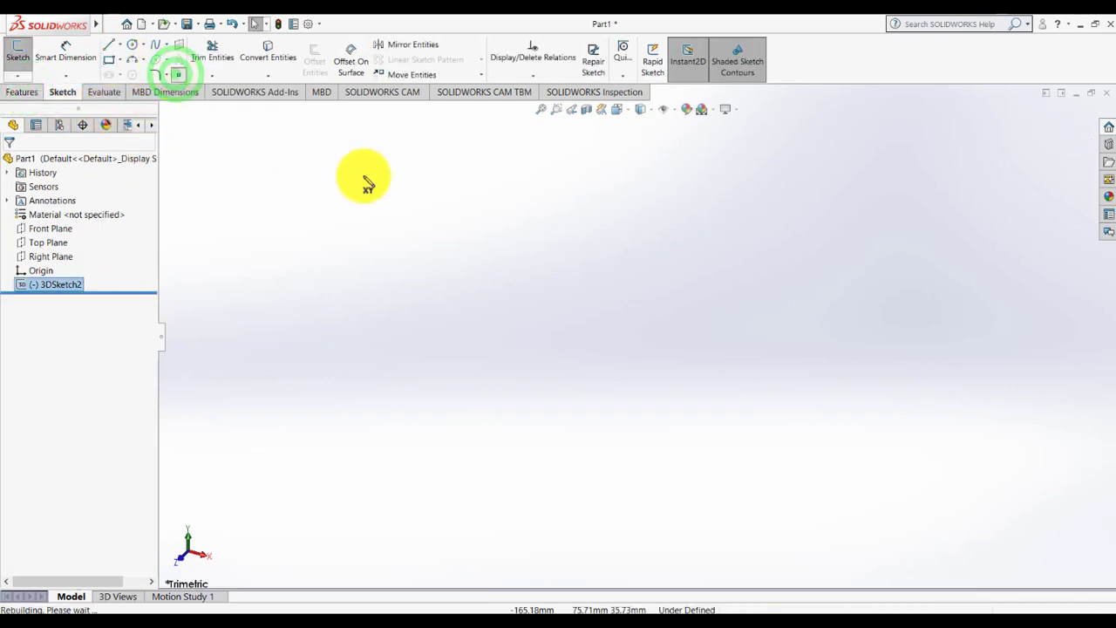
pyautogui.click(586, 213)
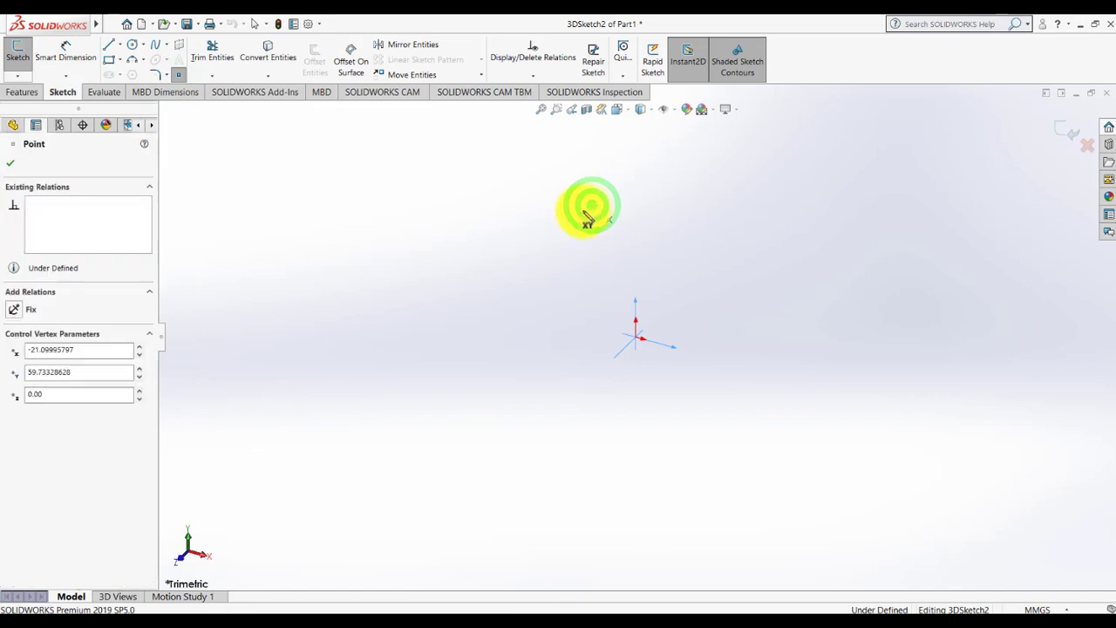
# Step: Look up the upper wishbone front pivot in the Lotus listing and set the sketch point's X to 4092 mm and Y to 420 mm
pyautogui.click(103, 350)
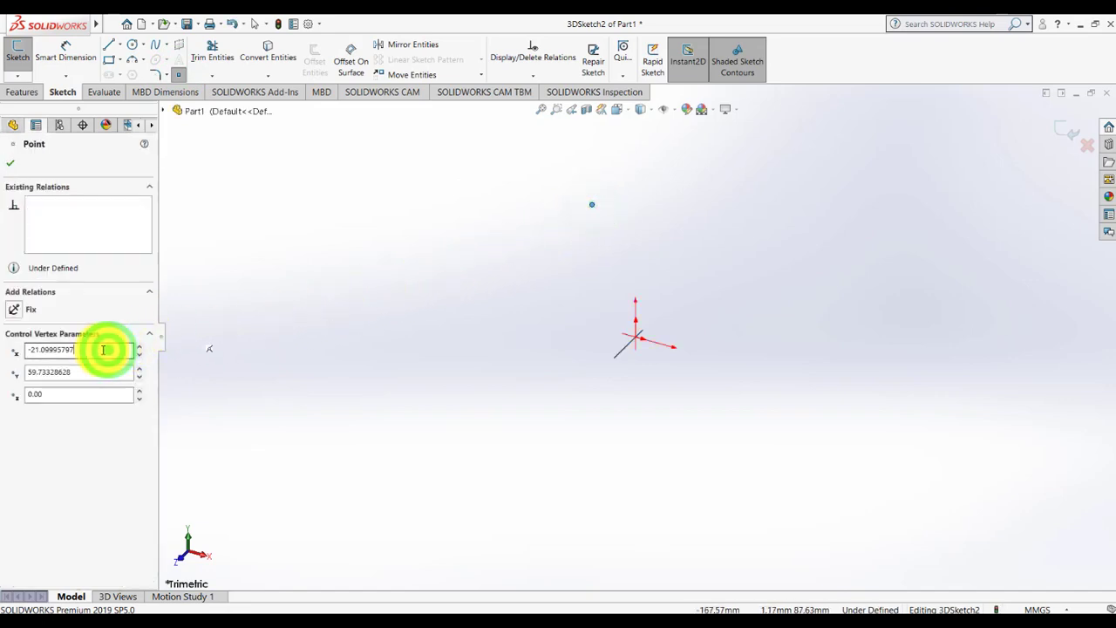
pyautogui.moveTo(102, 350); pyautogui.dragTo(27, 351)
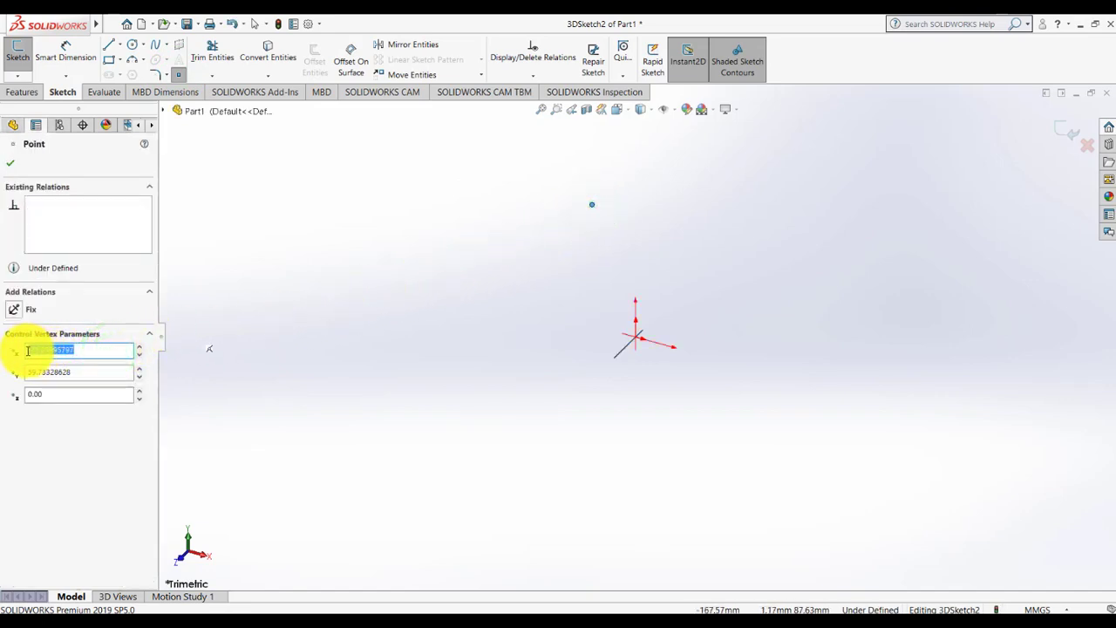
pyautogui.press('BackSpace')
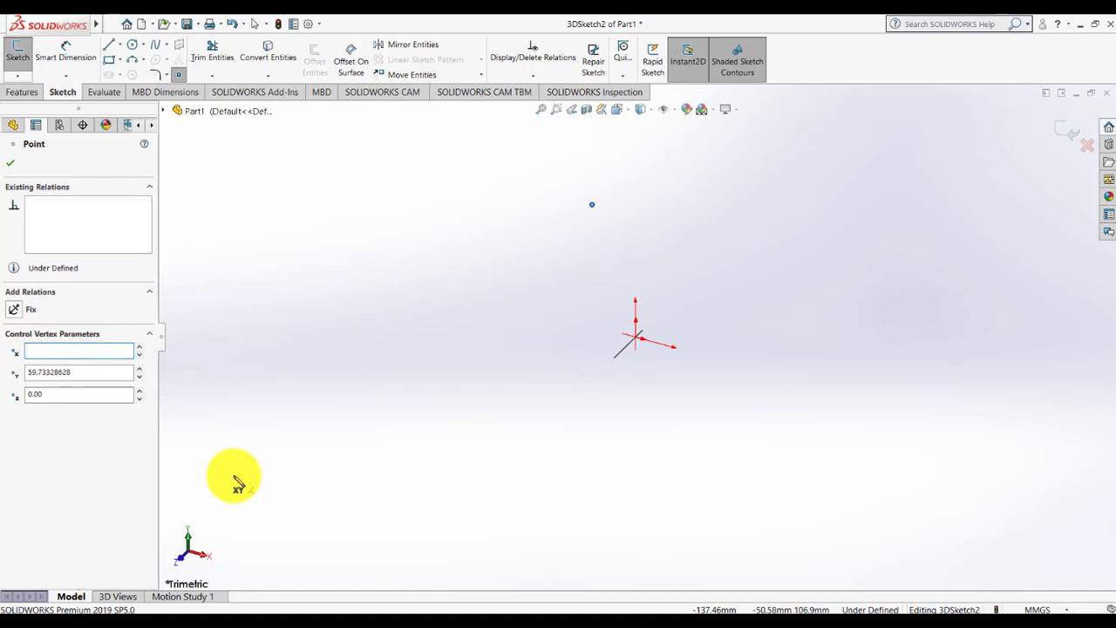
pyautogui.click(518, 626)
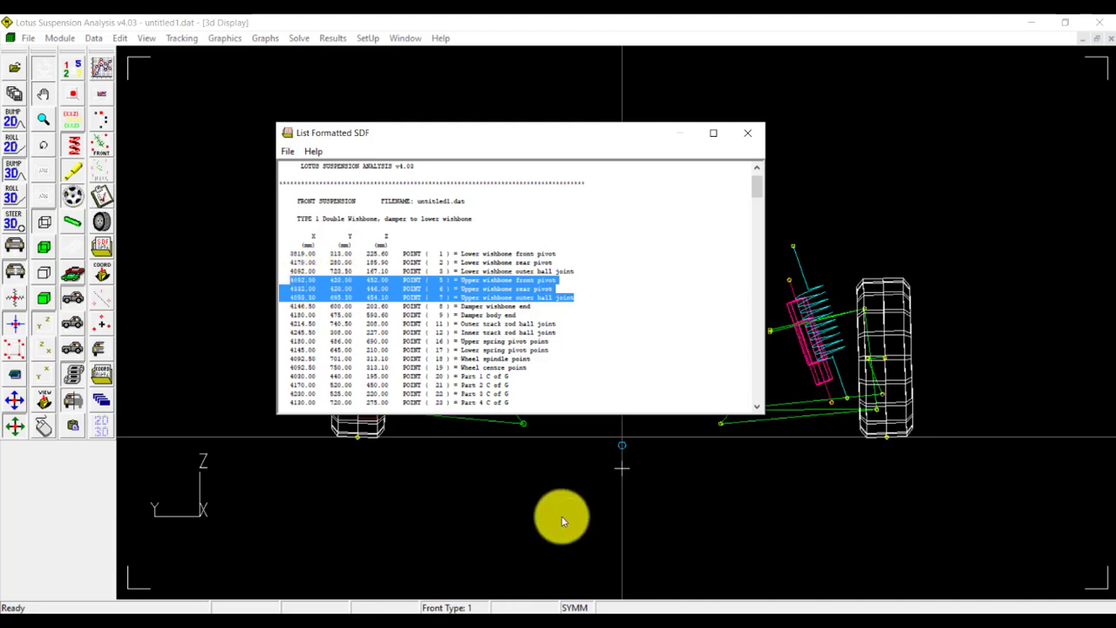
pyautogui.click(602, 611)
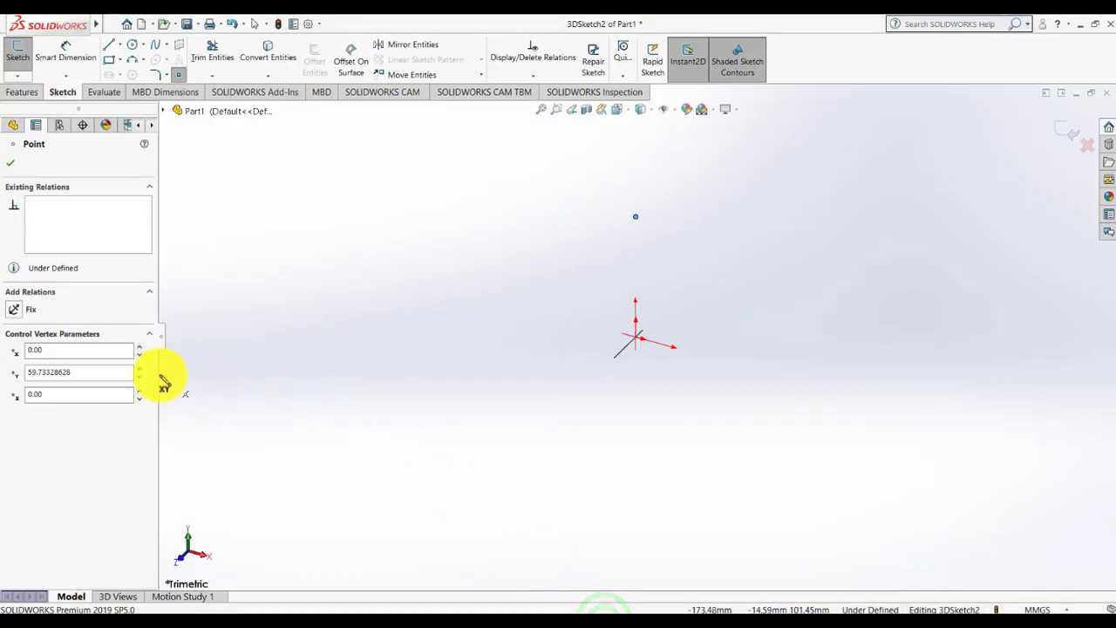
pyautogui.click(84, 350)
pyautogui.press('BackSpace')
pyautogui.press('BackSpace')
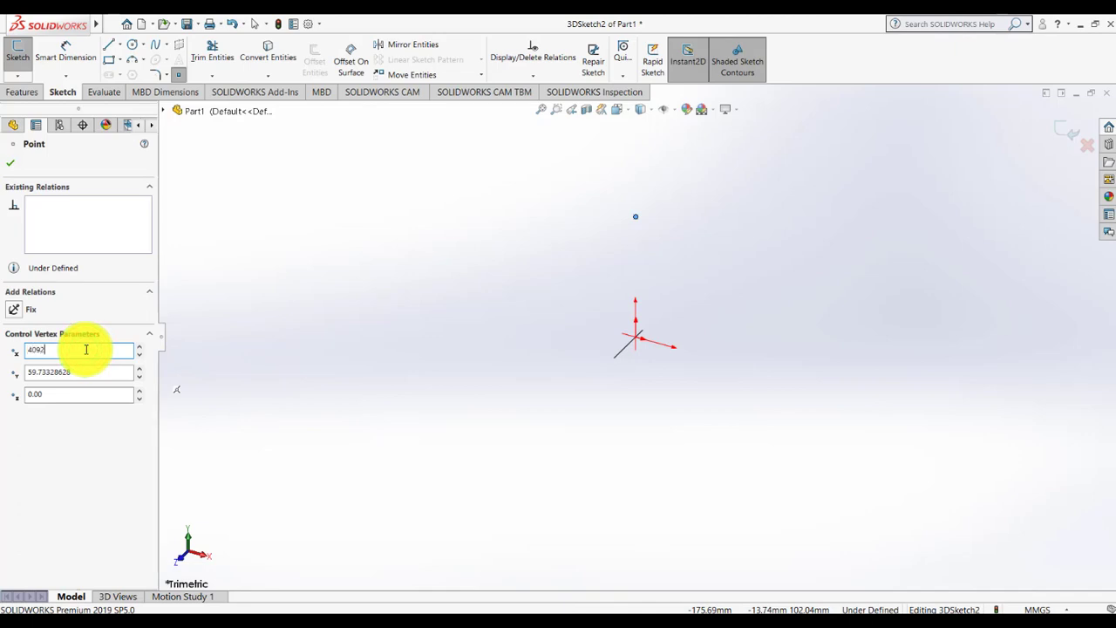
pyautogui.write('4092mm')
pyautogui.press('Tab')
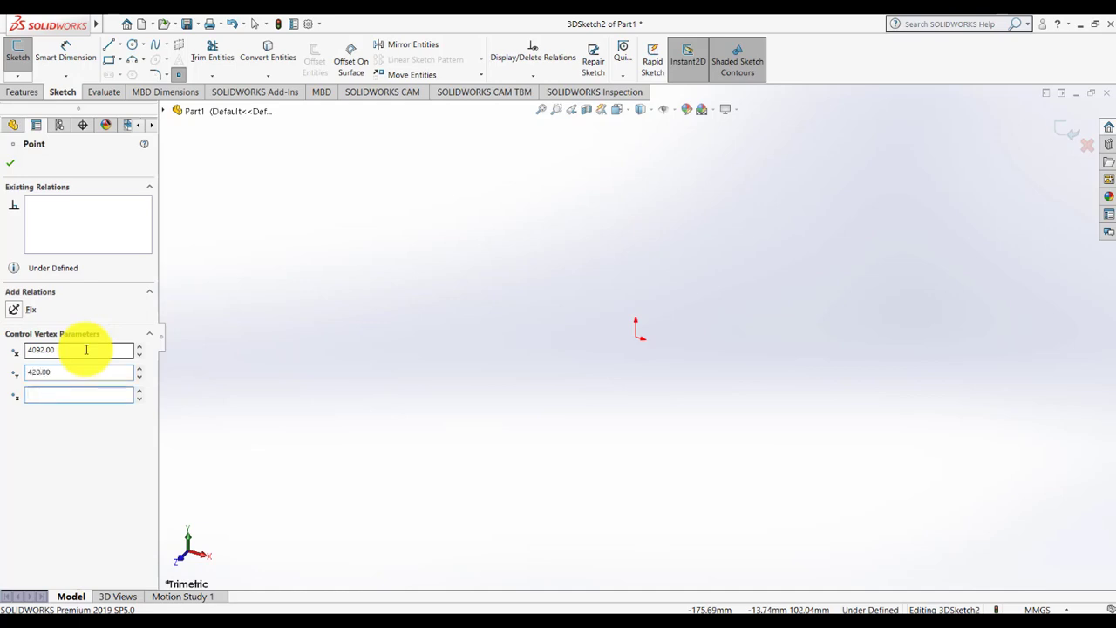
# Step: Check the upper wishbone front pivot's Z coordinate in the Lotus listing and set the sketch point's Z to 452 mm
pyautogui.click(514, 608)
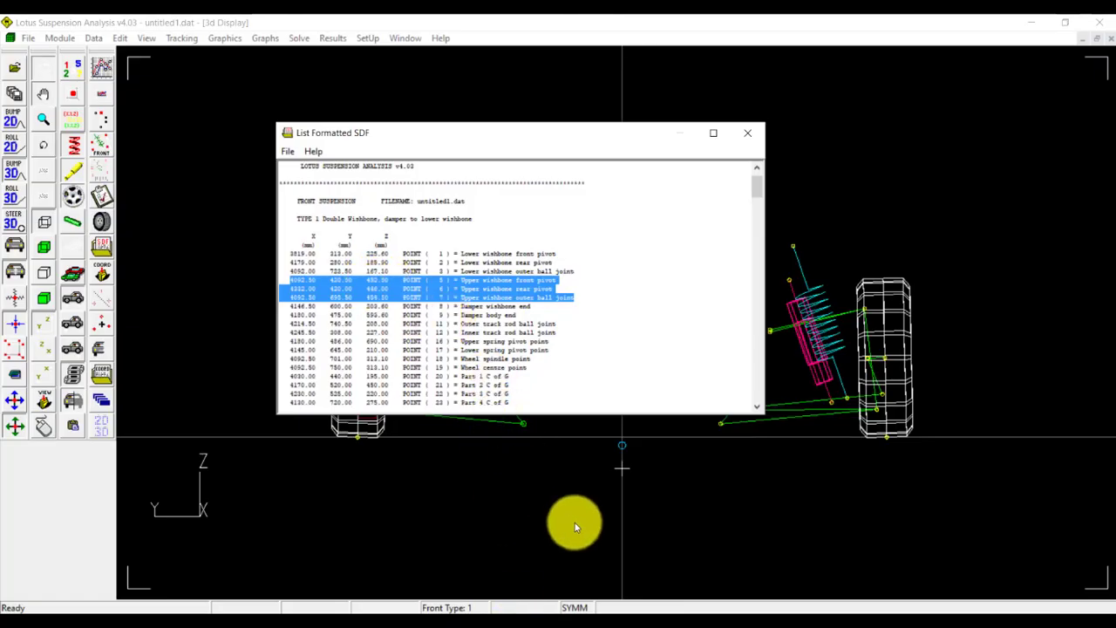
pyautogui.click(593, 617)
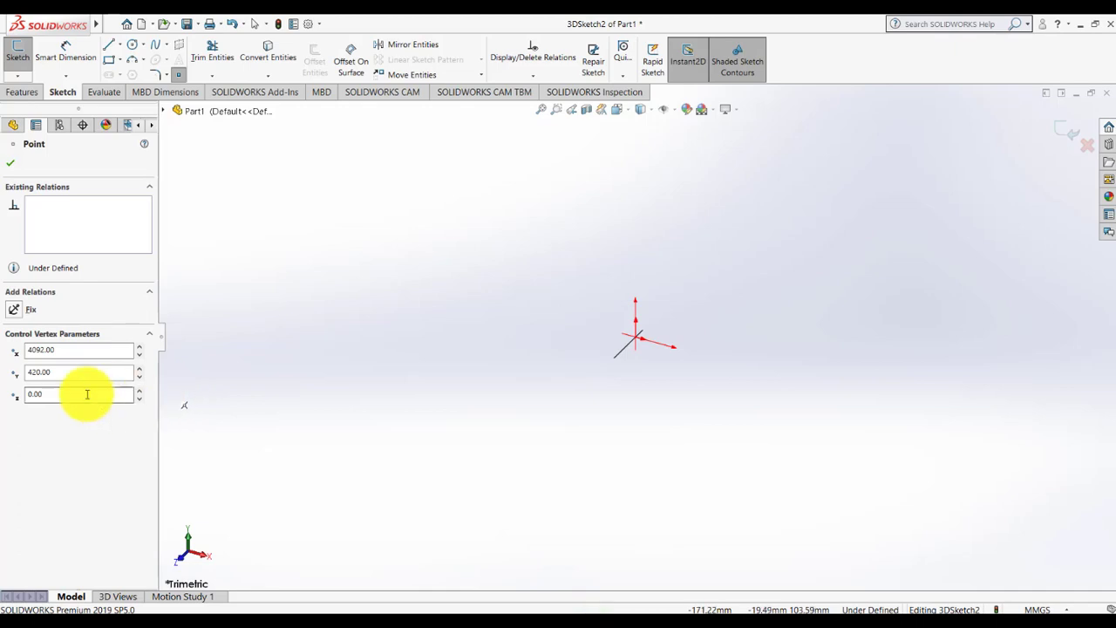
pyautogui.click(88, 394)
pyautogui.press('BackSpace')
pyautogui.press('BackSpace')
pyautogui.press('BackSpace')
pyautogui.write('452mm')
pyautogui.click(11, 163)
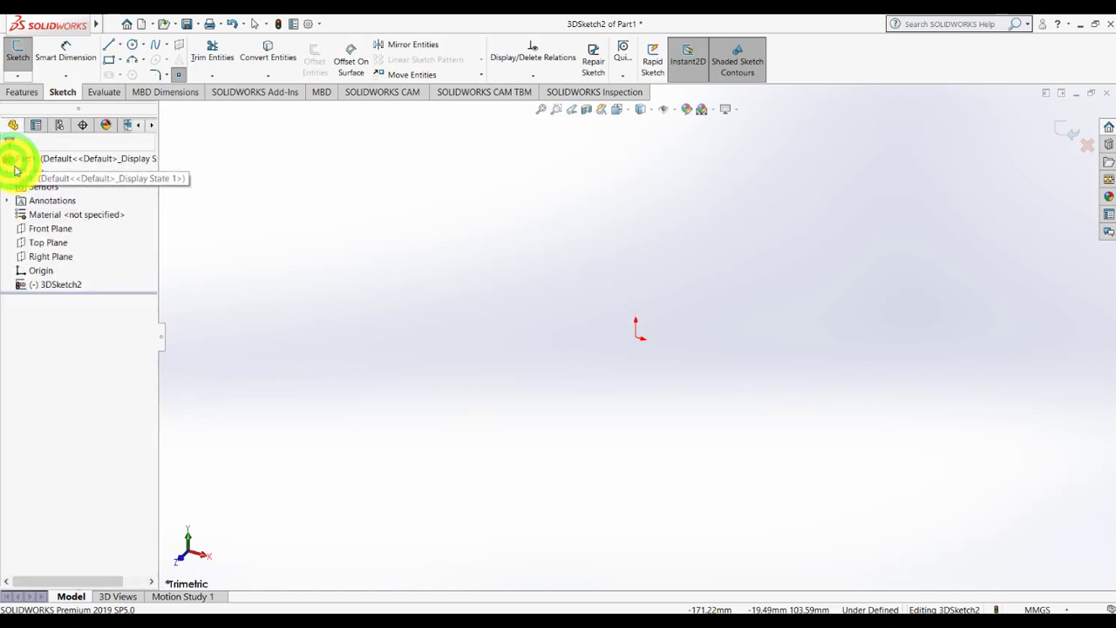
pyautogui.click(541, 111)
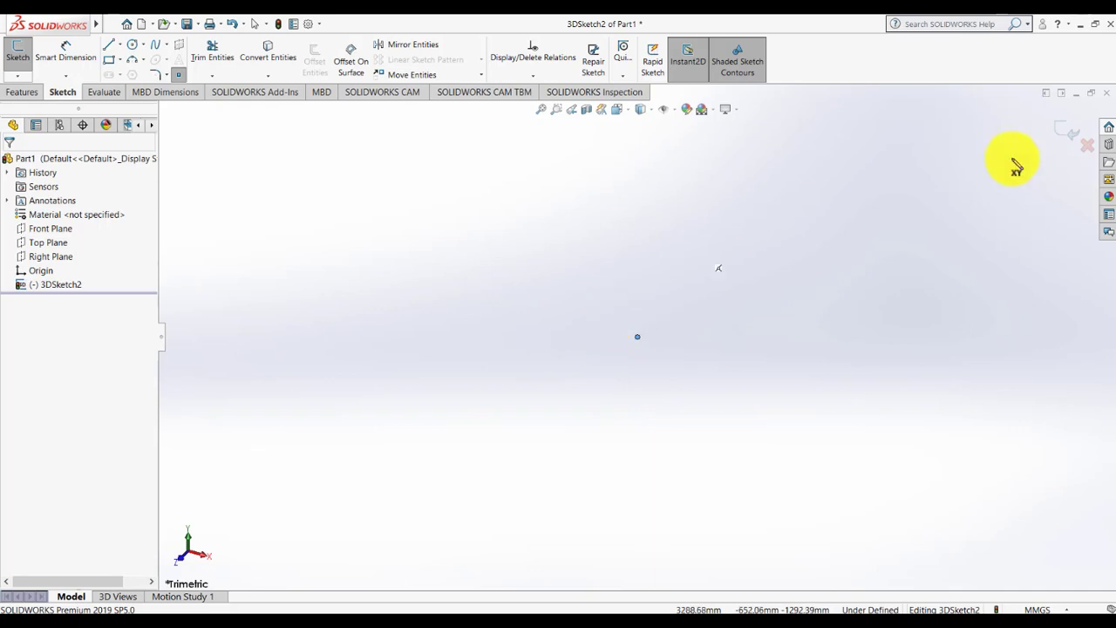
# Step: Place a second point in the 3D sketch at about X 3902.5, Y 185.7, Z 0 mm
pyautogui.click(178, 75)
pyautogui.click(178, 75)
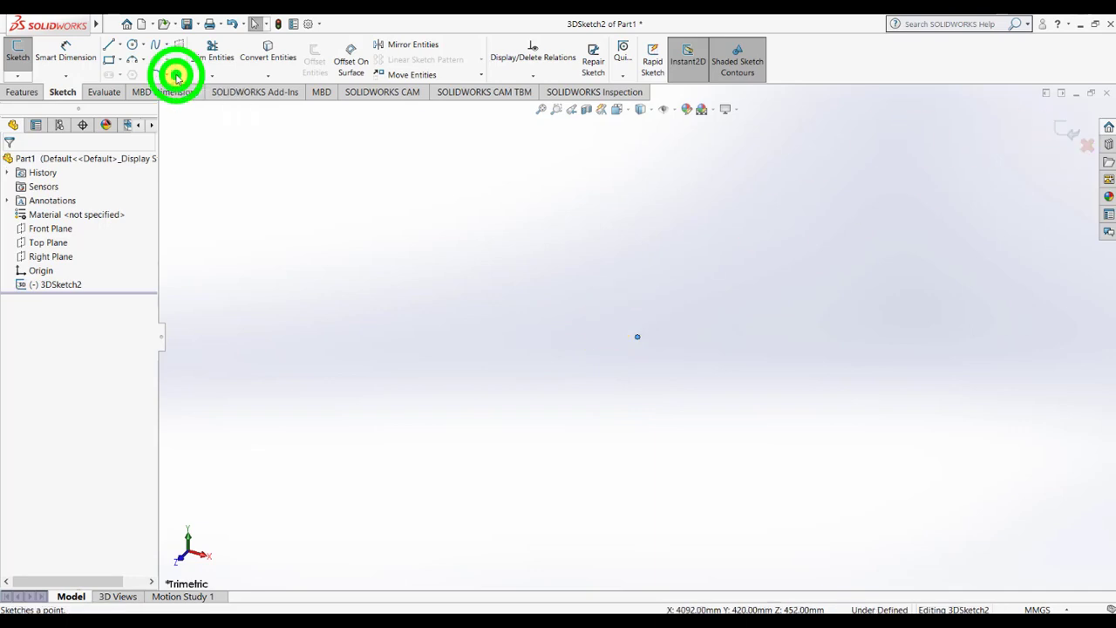
pyautogui.click(723, 237)
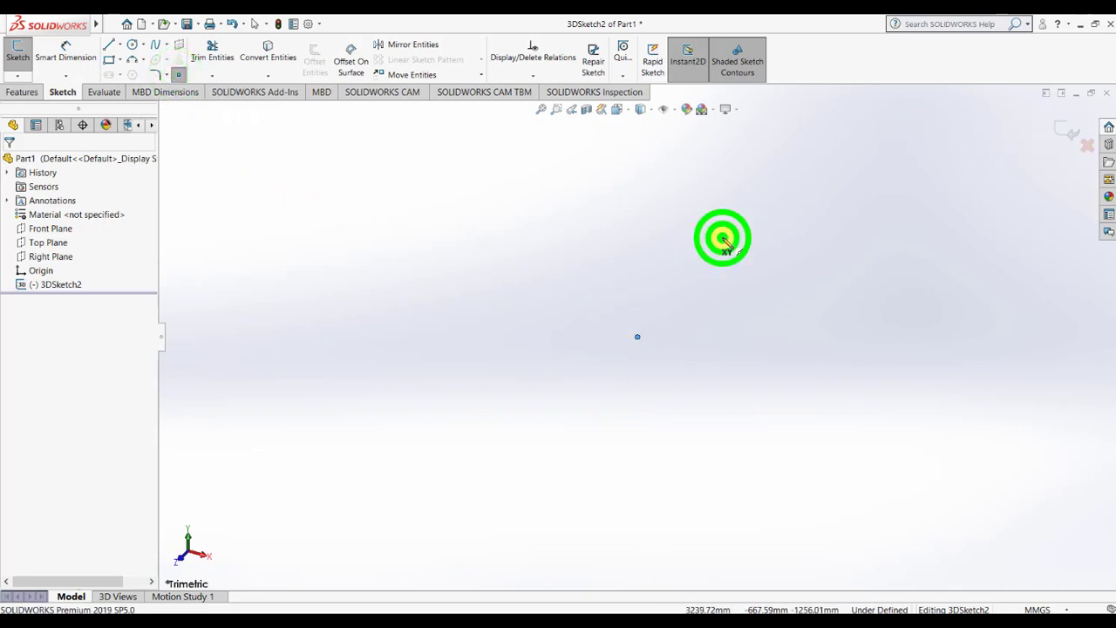
# Step: Look up the upper wishbone rear pivot in the Lotus listing and set the second point's X to 4332 mm
pyautogui.moveTo(87, 351); pyautogui.dragTo(25, 350)
pyautogui.click(517, 620)
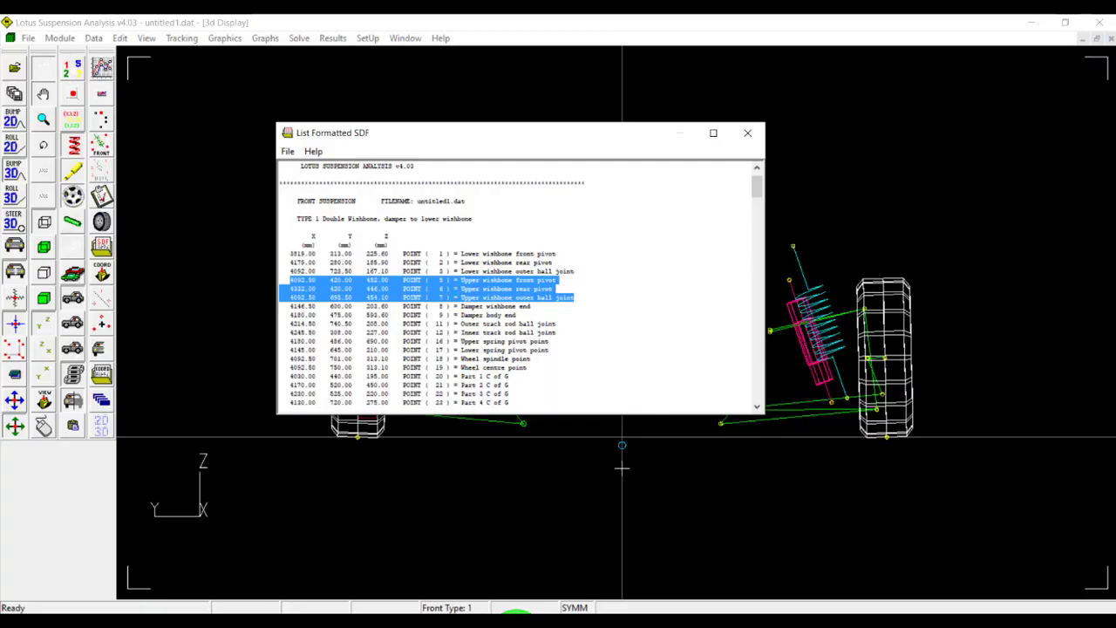
pyautogui.click(517, 623)
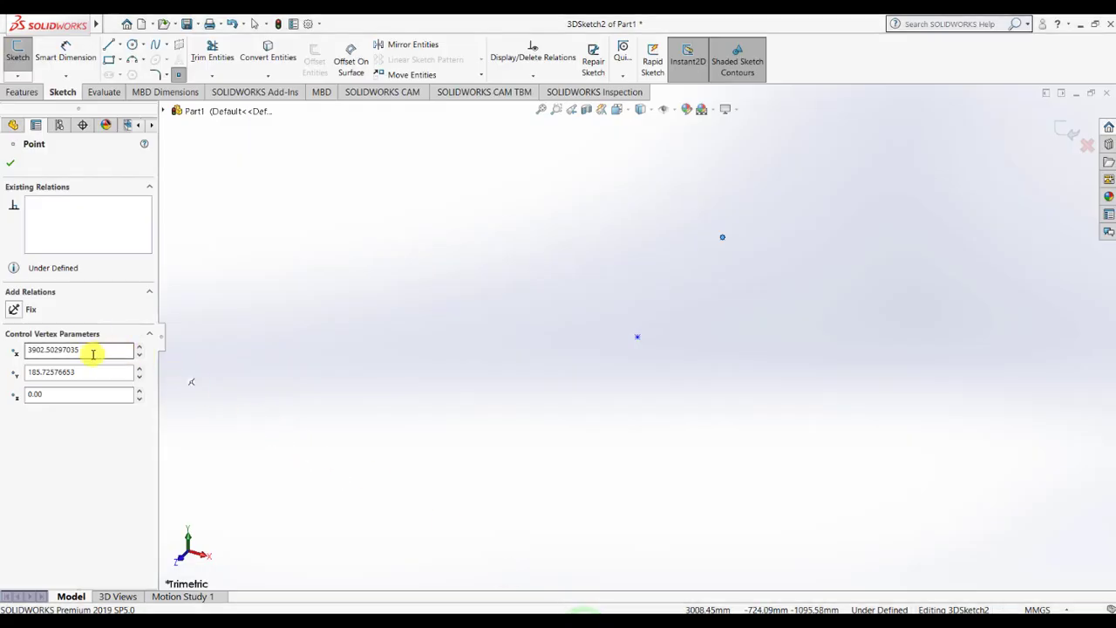
pyautogui.moveTo(91, 352); pyautogui.dragTo(6, 365)
pyautogui.write('4')
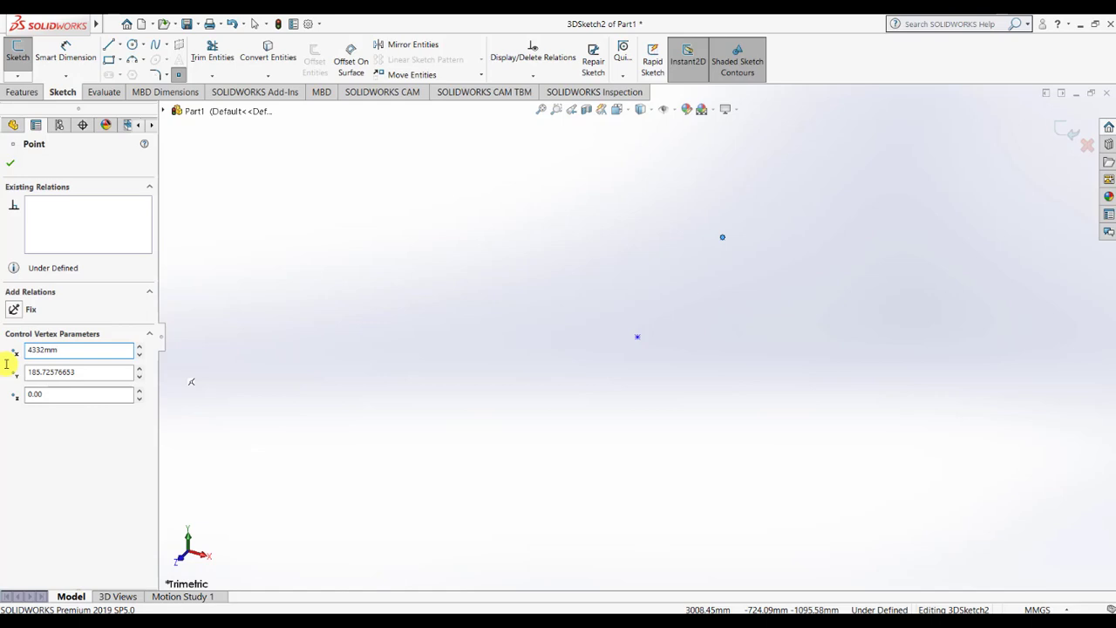
pyautogui.write('332mm')
# Step: Check the upper wishbone rear pivot's Y coordinate in the Lotus listing and set the second point's Y to 420 mm
pyautogui.moveTo(90, 372); pyautogui.dragTo(27, 376)
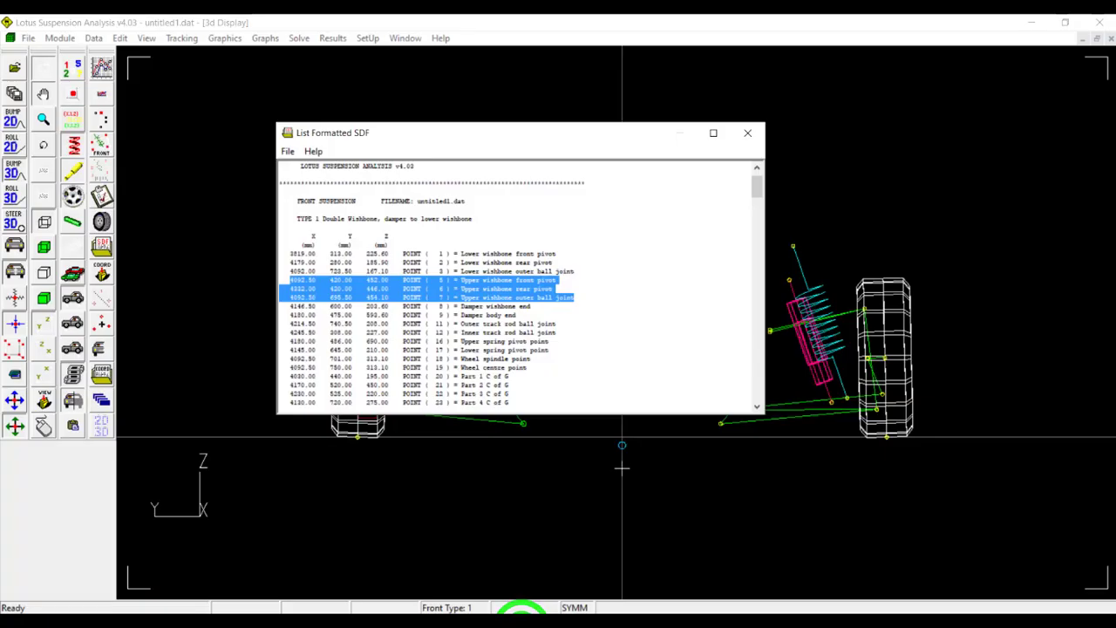
pyautogui.click(523, 618)
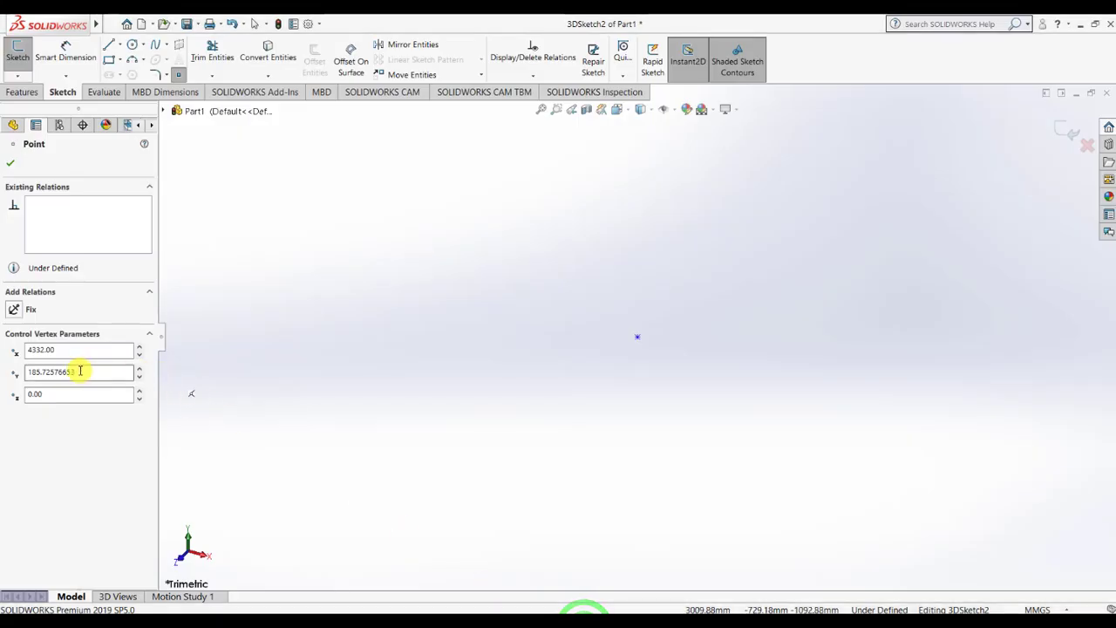
pyautogui.moveTo(79, 371); pyautogui.dragTo(11, 380)
pyautogui.write('42mm')
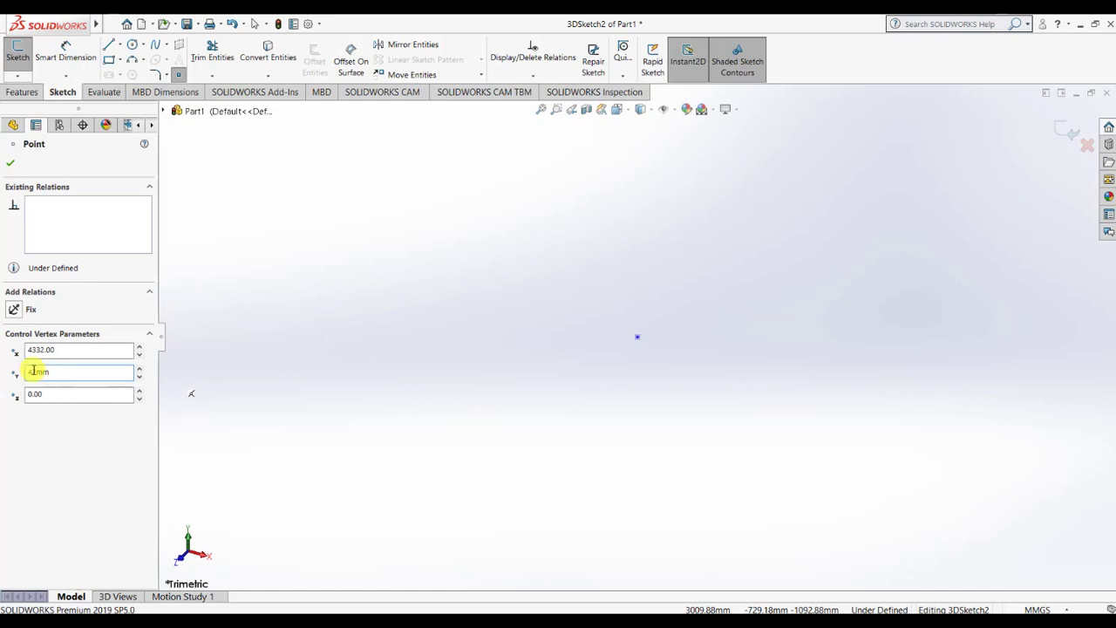
pyautogui.click(33, 371)
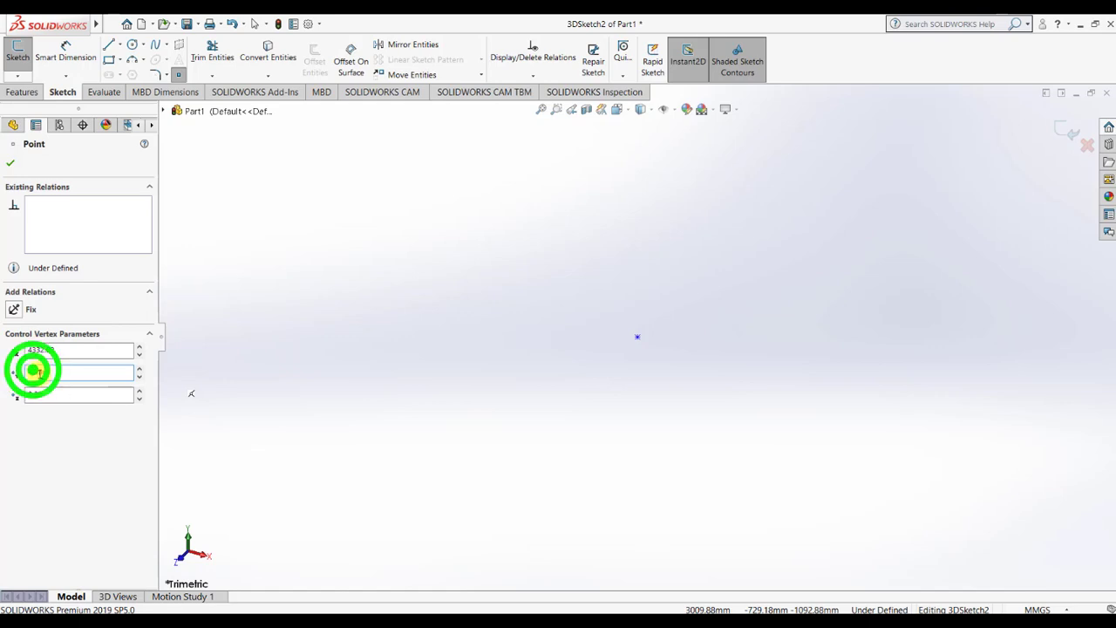
pyautogui.click(37, 371)
pyautogui.write('0mm')
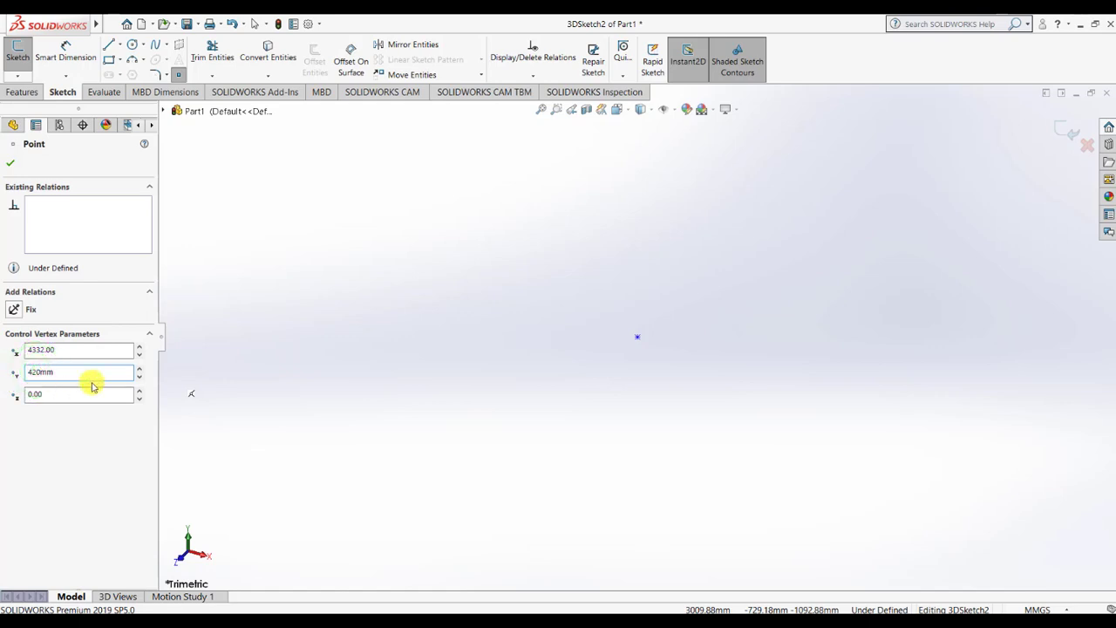
# Step: Set the rear pivot point's Z to 446 mm and accept the point
pyautogui.click(82, 395)
pyautogui.moveTo(65, 394); pyautogui.dragTo(25, 396)
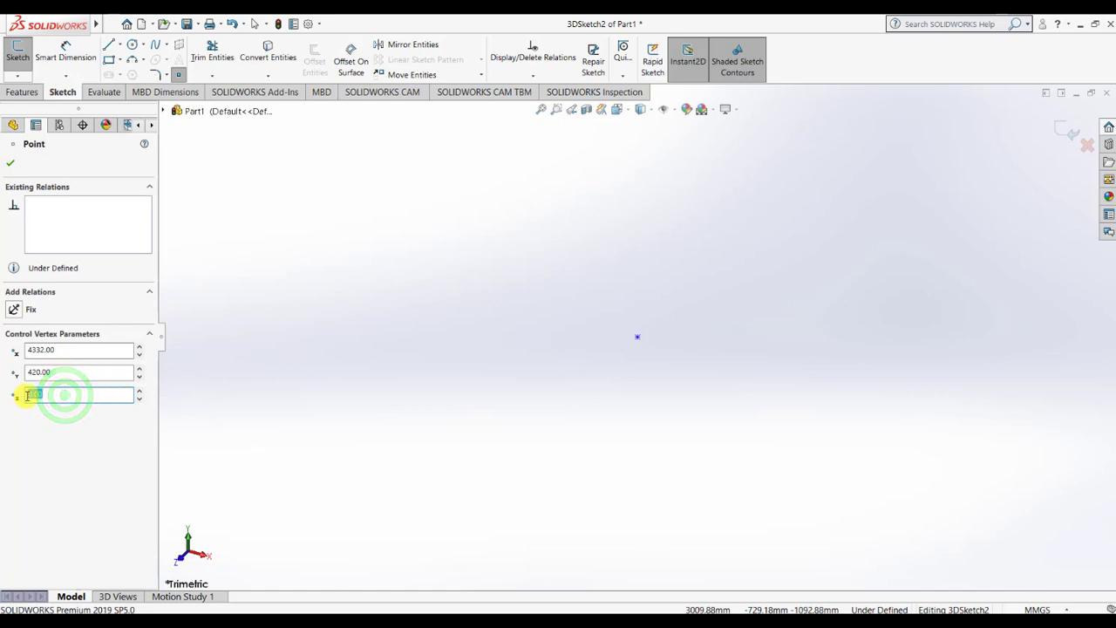
pyautogui.write('8')
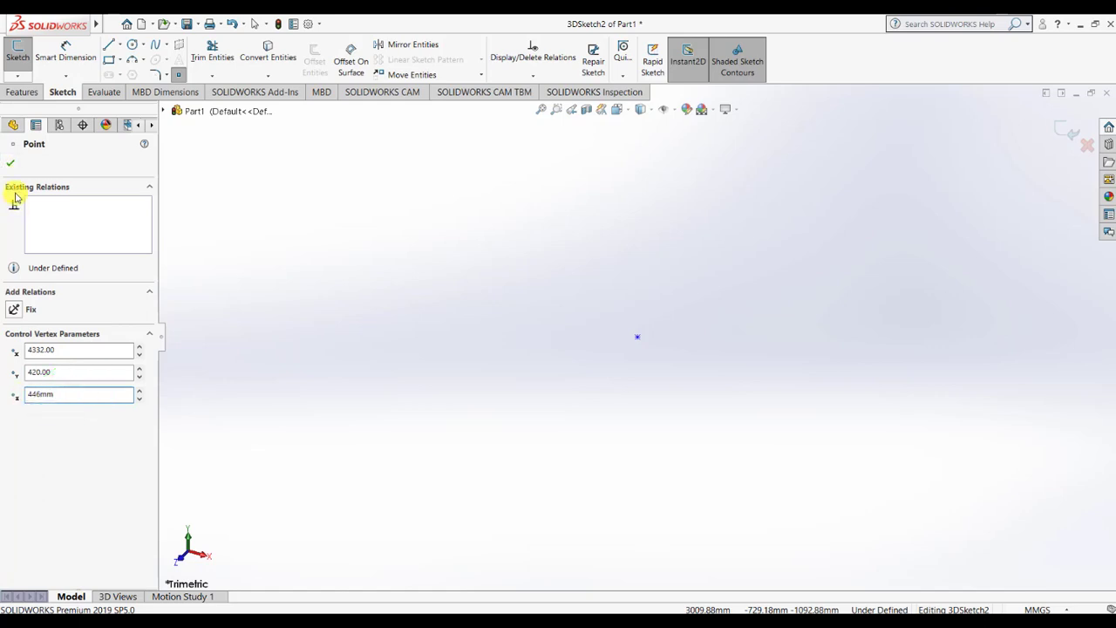
pyautogui.click(8, 163)
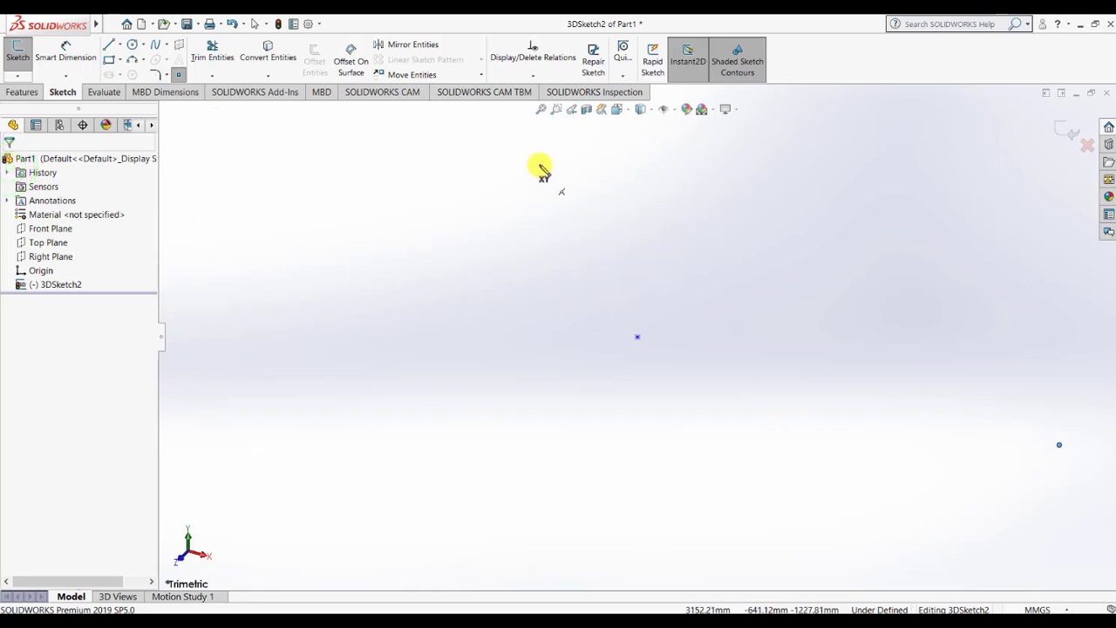
# Step: Place a third point in the 3D sketch at about X 3974.8, Y 158.5, Z 0 mm
pyautogui.click(541, 109)
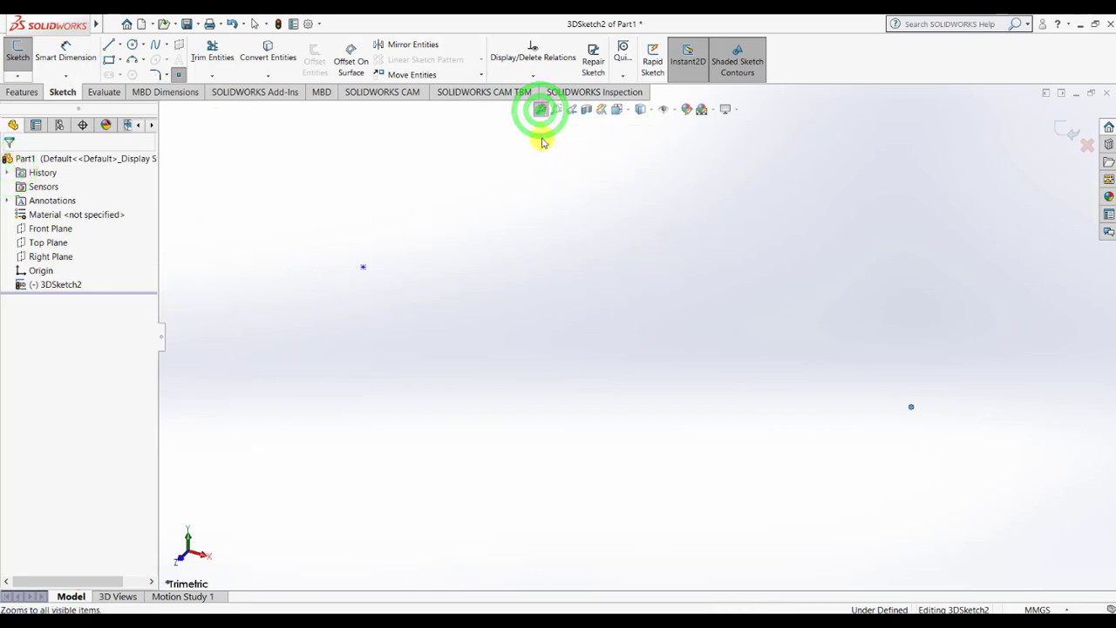
pyautogui.click(175, 75)
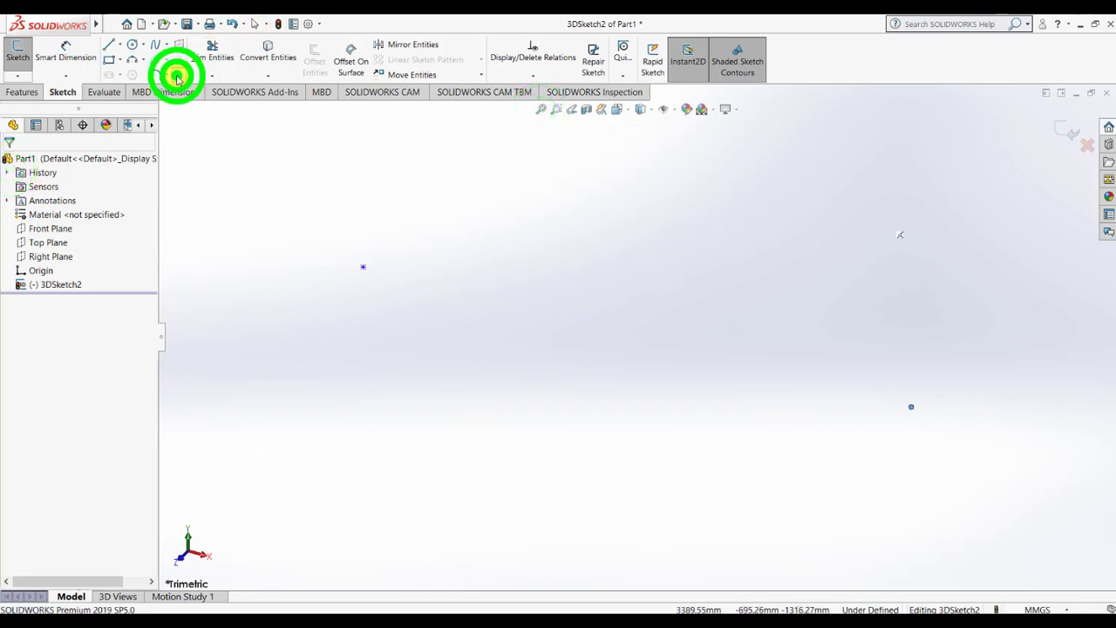
pyautogui.click(718, 230)
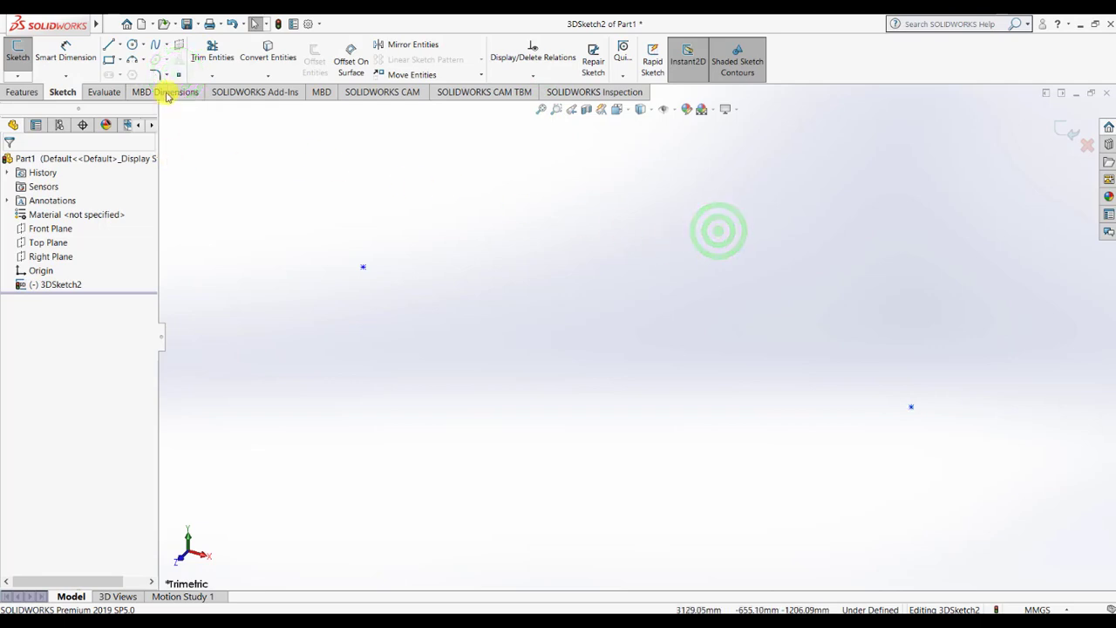
pyautogui.click(180, 72)
pyautogui.click(637, 241)
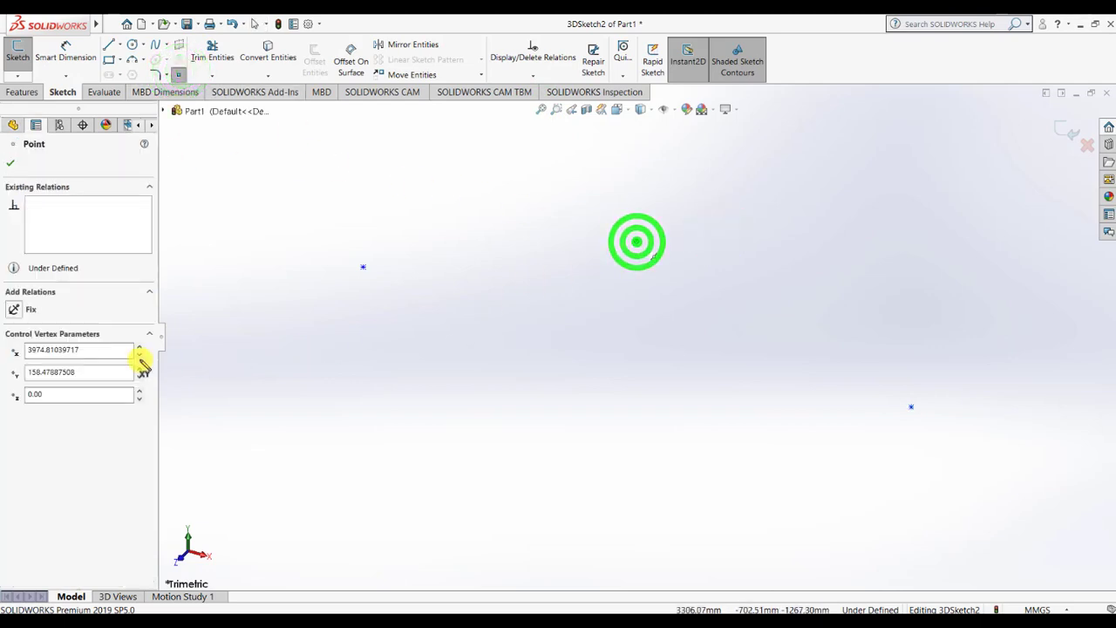
# Step: Look up the upper wishbone outer ball joint in the Lotus listing and set the third point to X 4092, Y 690, Z 454 mm
pyautogui.moveTo(89, 349); pyautogui.dragTo(26, 352)
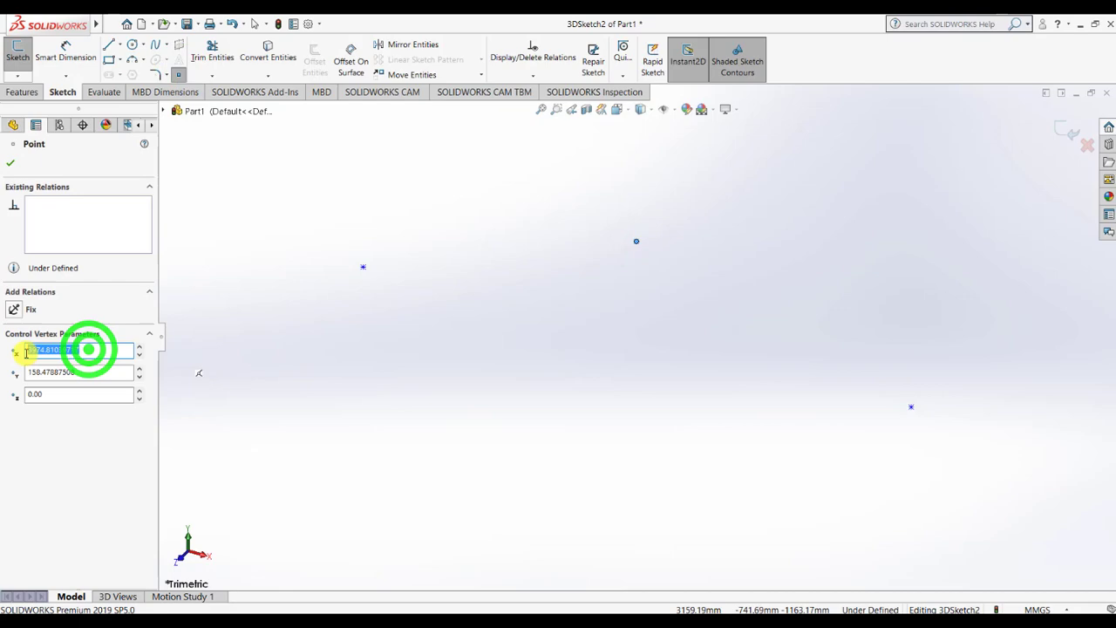
pyautogui.click(513, 611)
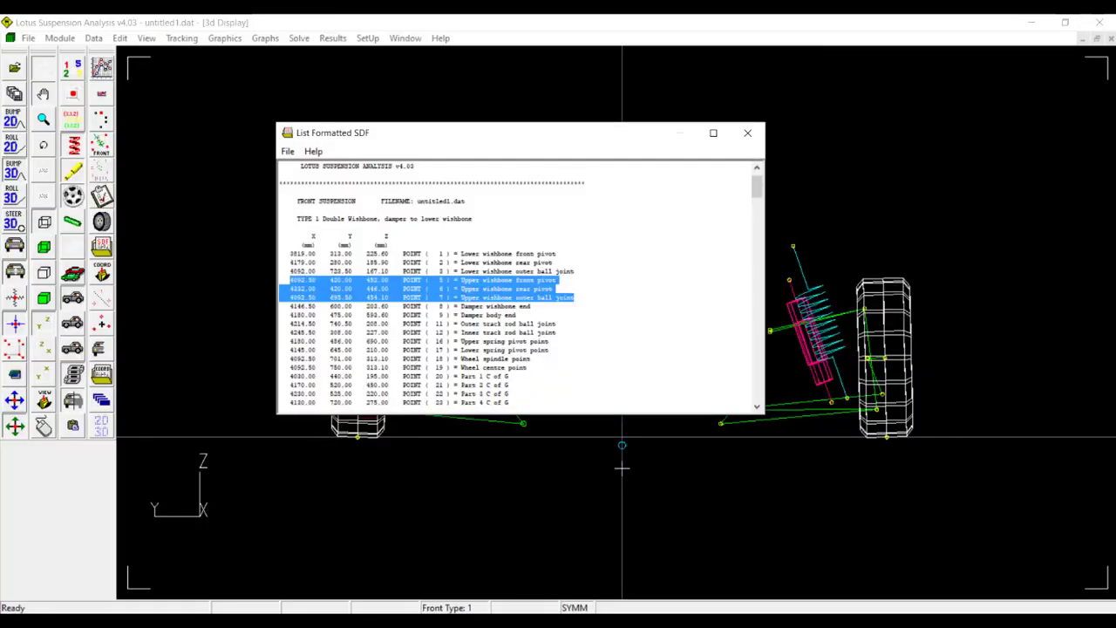
pyautogui.click(593, 611)
pyautogui.click(80, 349)
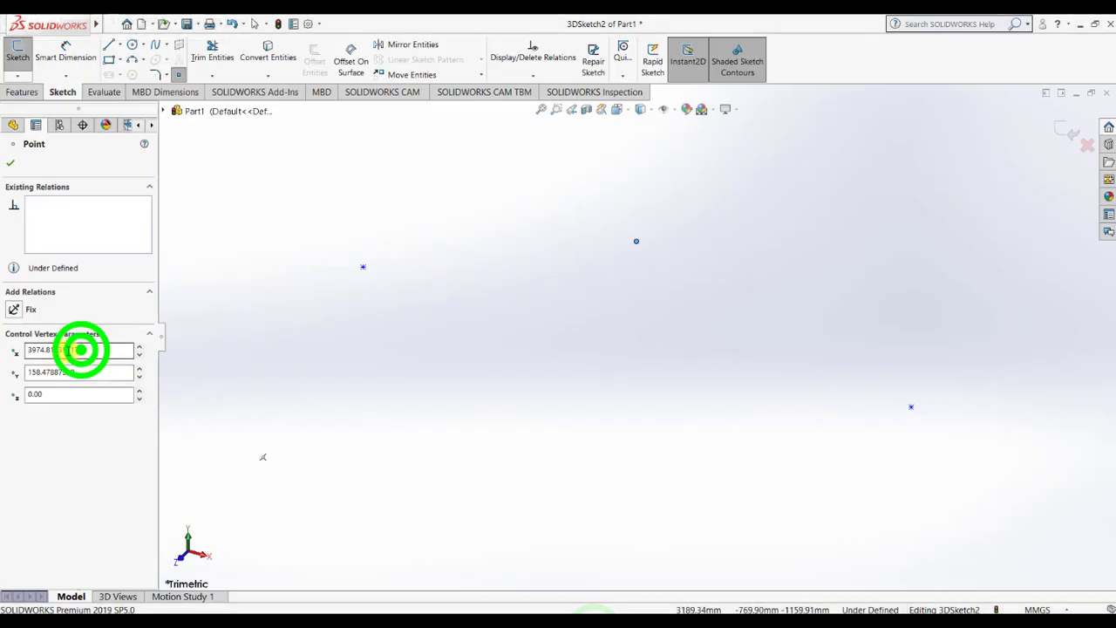
pyautogui.moveTo(81, 349); pyautogui.dragTo(30, 352)
pyautogui.press('BackSpace')
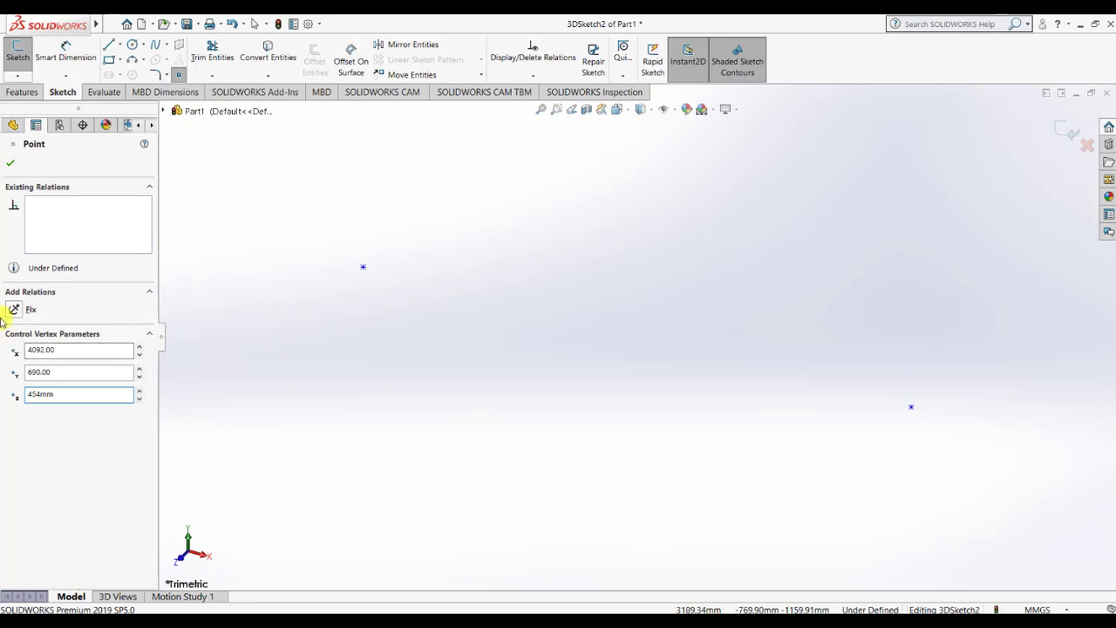
pyautogui.click(9, 166)
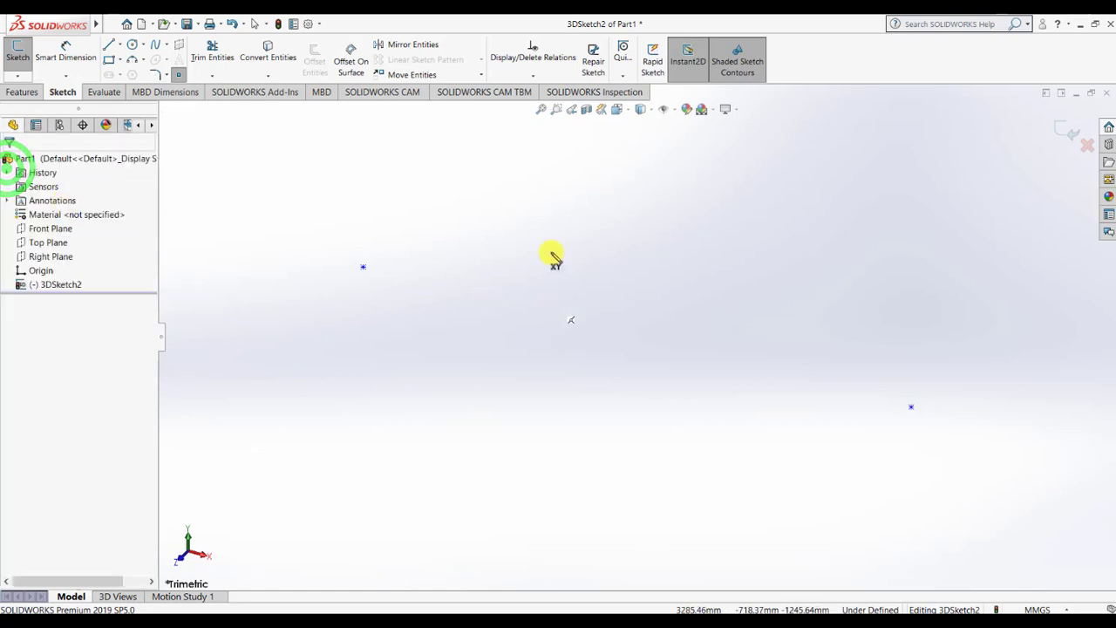
# Step: Leave the Point tool and exit the 3D sketch with the three upper wishbone points
pyautogui.click(542, 110)
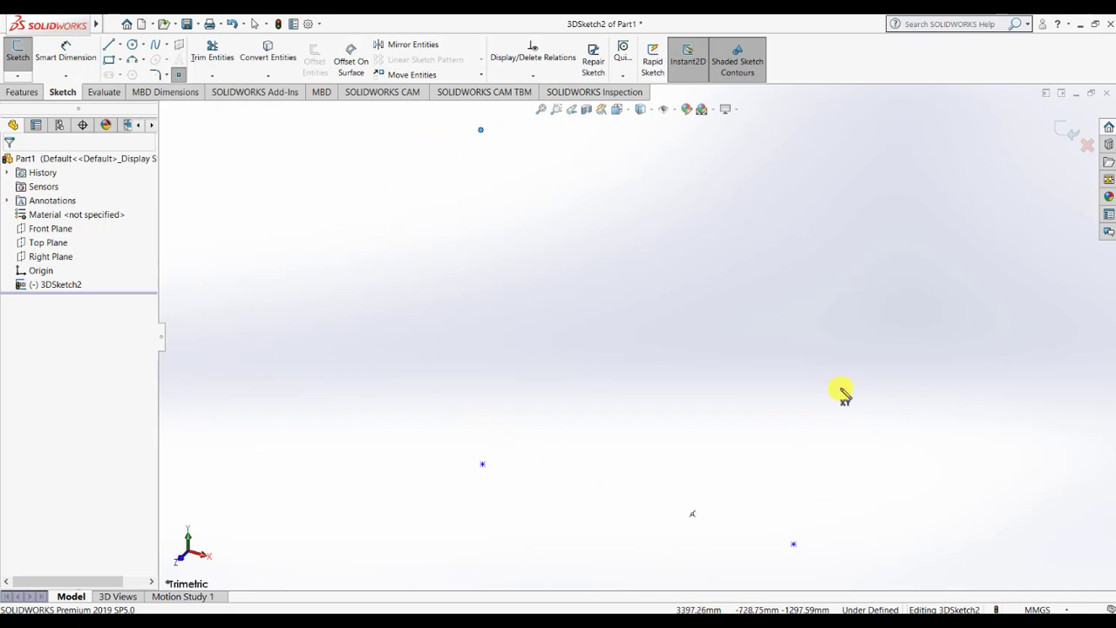
pyautogui.press('Escape')
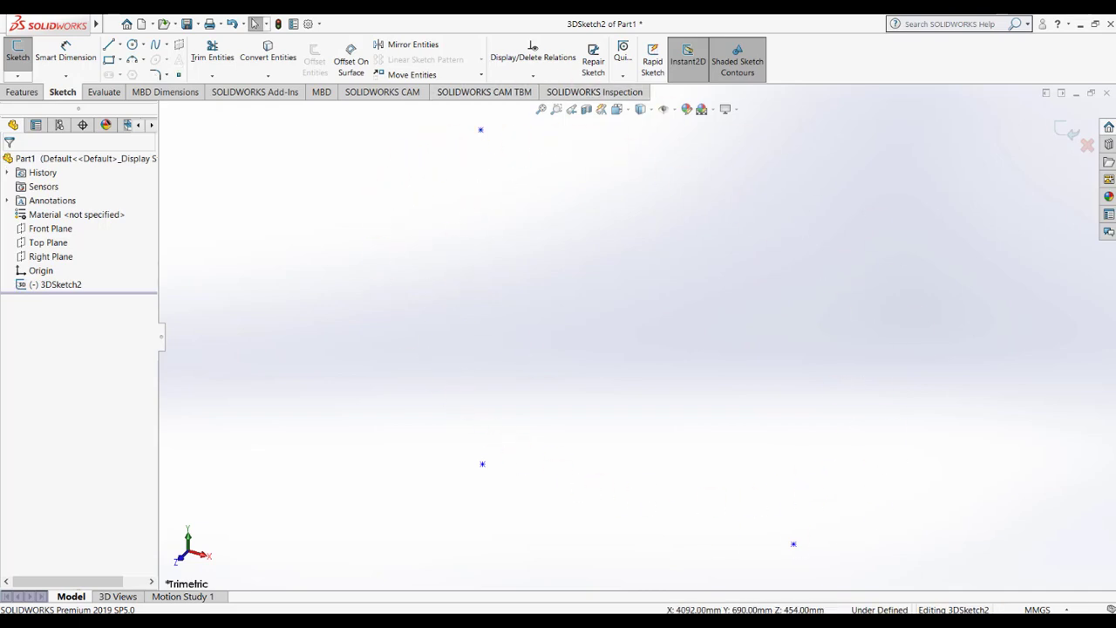
pyautogui.click(1058, 126)
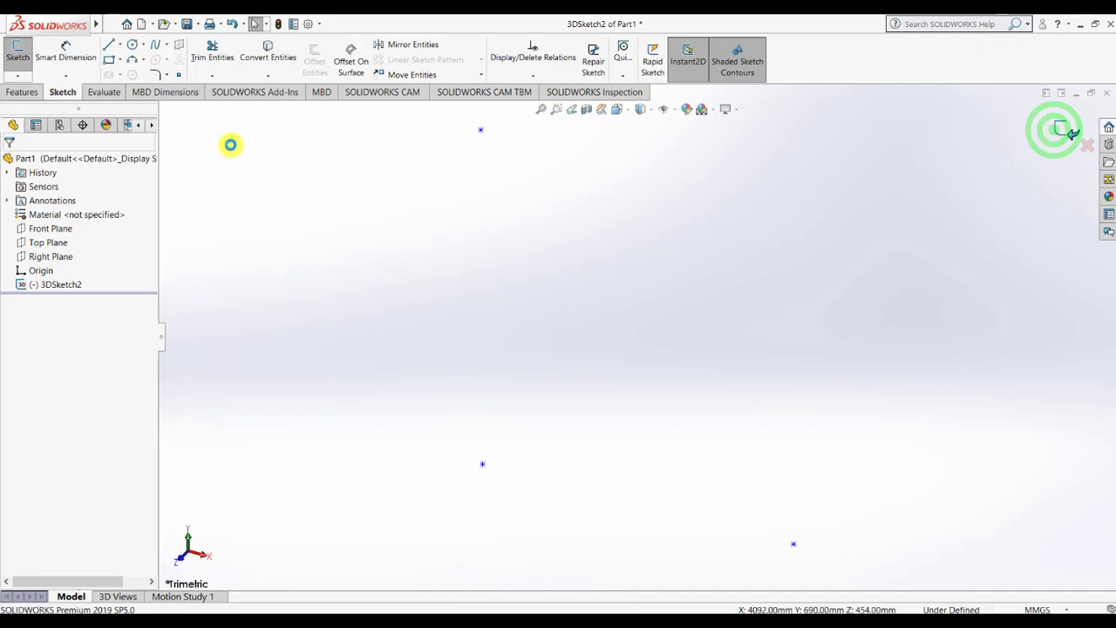
# Step: Create a reference plane coincident with the three upper wishbone points: outer ball joint, front pivot and rear pivot
pyautogui.click(35, 92)
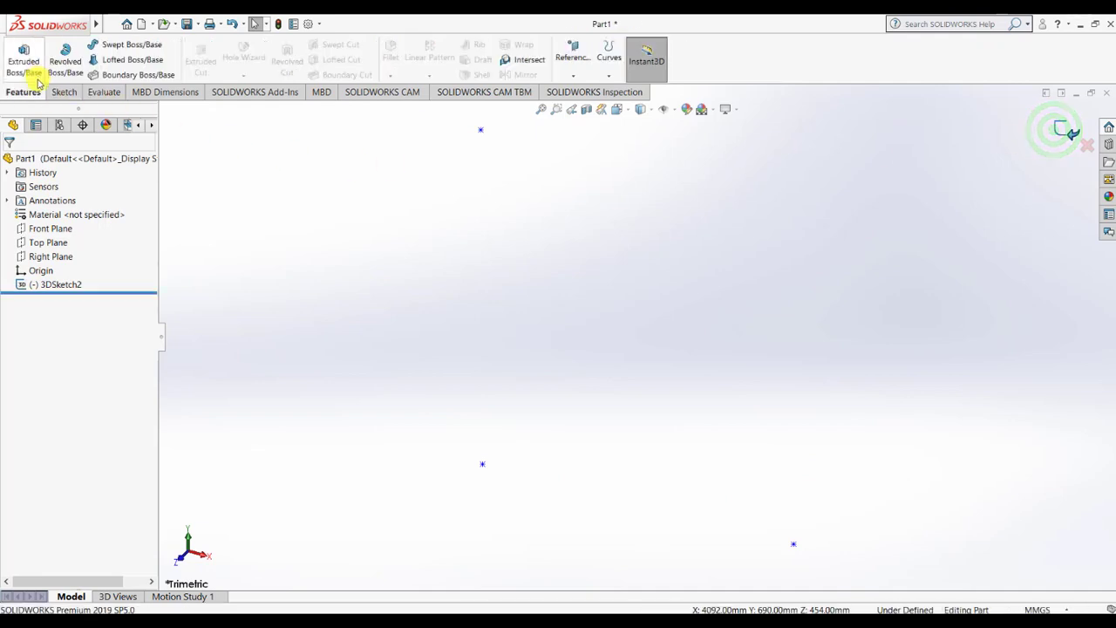
pyautogui.click(572, 53)
pyautogui.click(580, 91)
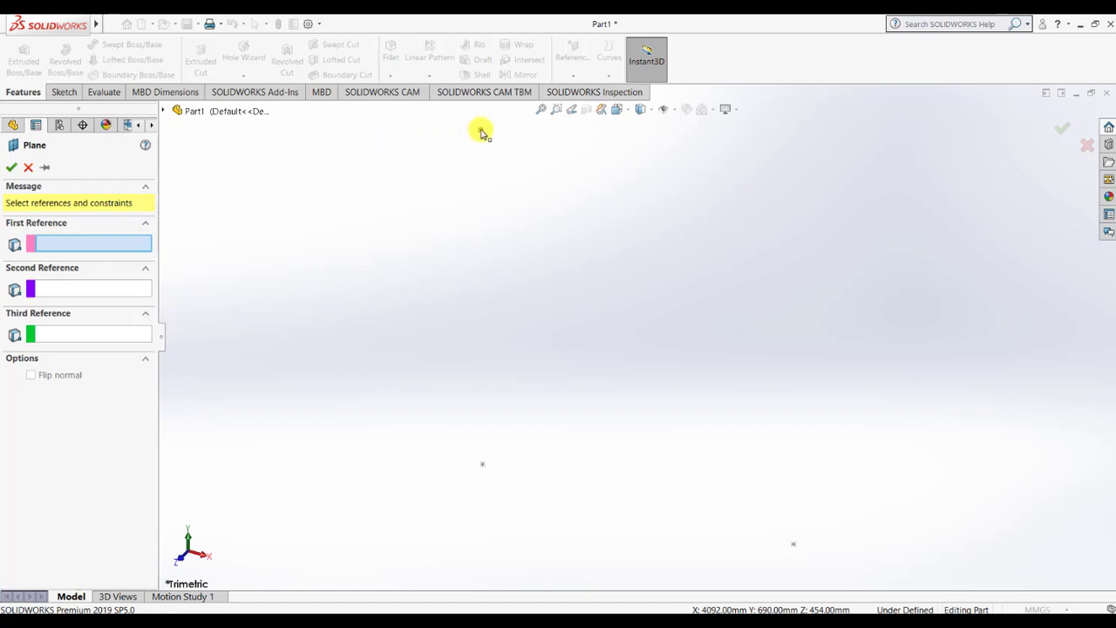
pyautogui.click(480, 130)
pyautogui.click(102, 350)
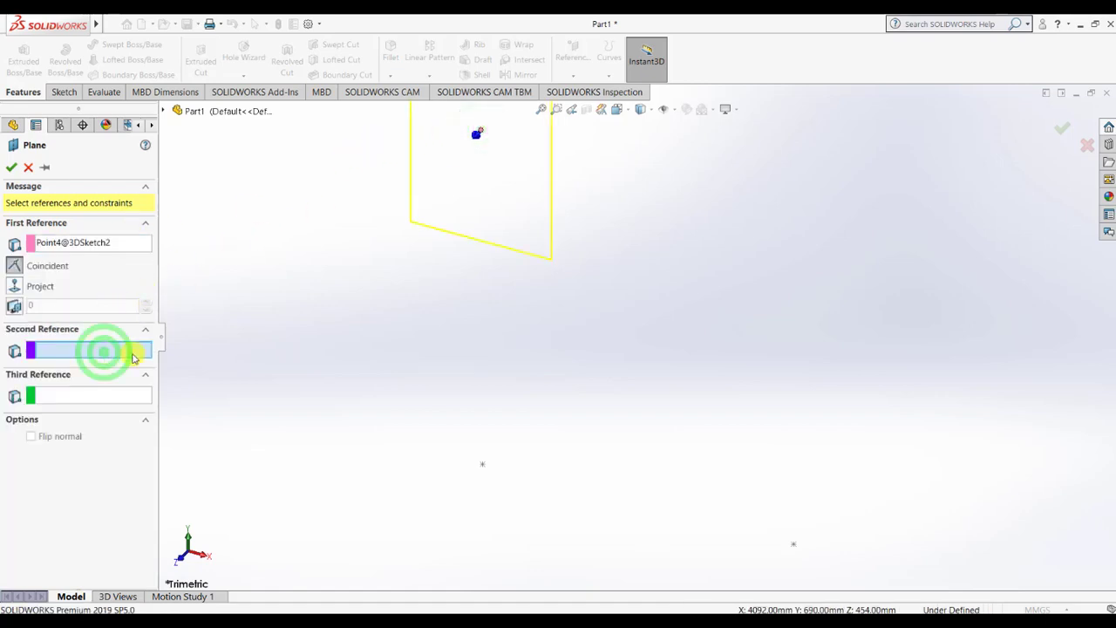
pyautogui.click(484, 463)
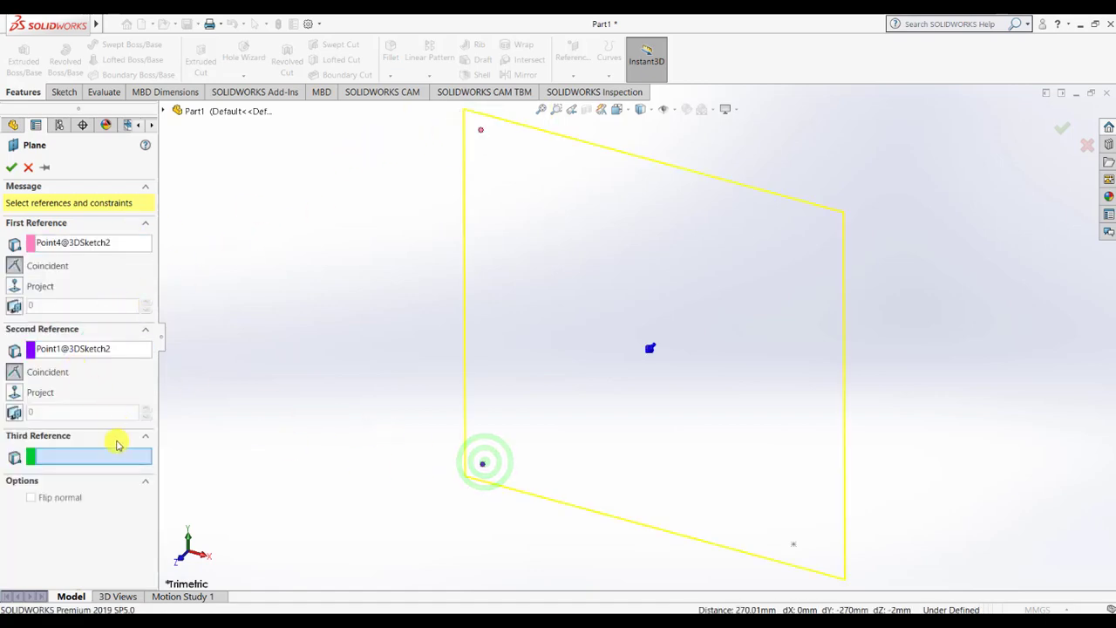
pyautogui.click(118, 455)
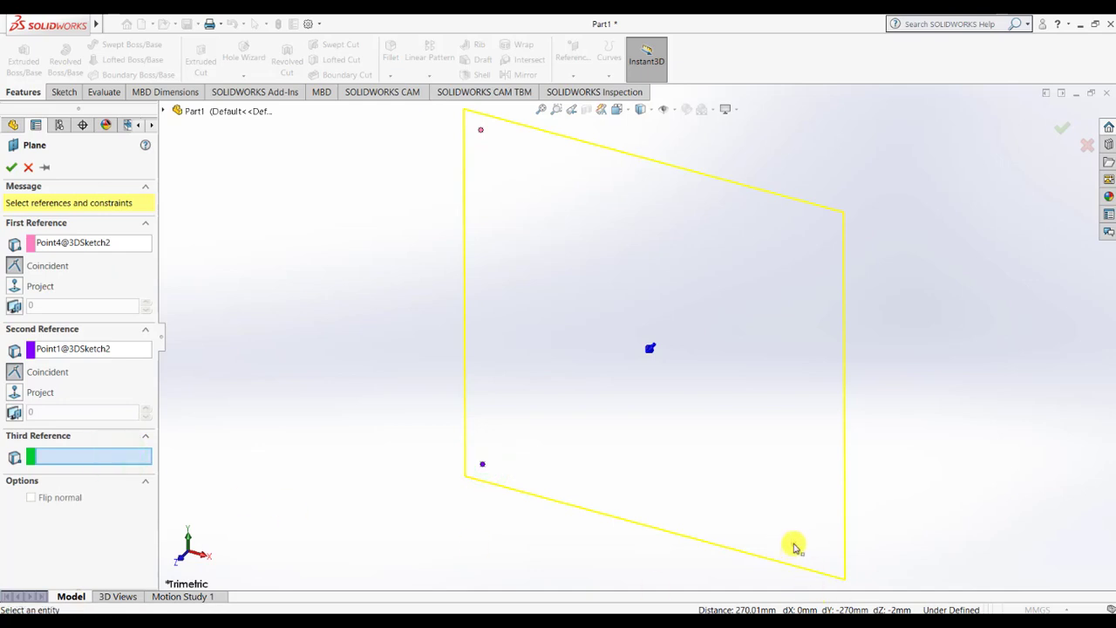
pyautogui.click(793, 544)
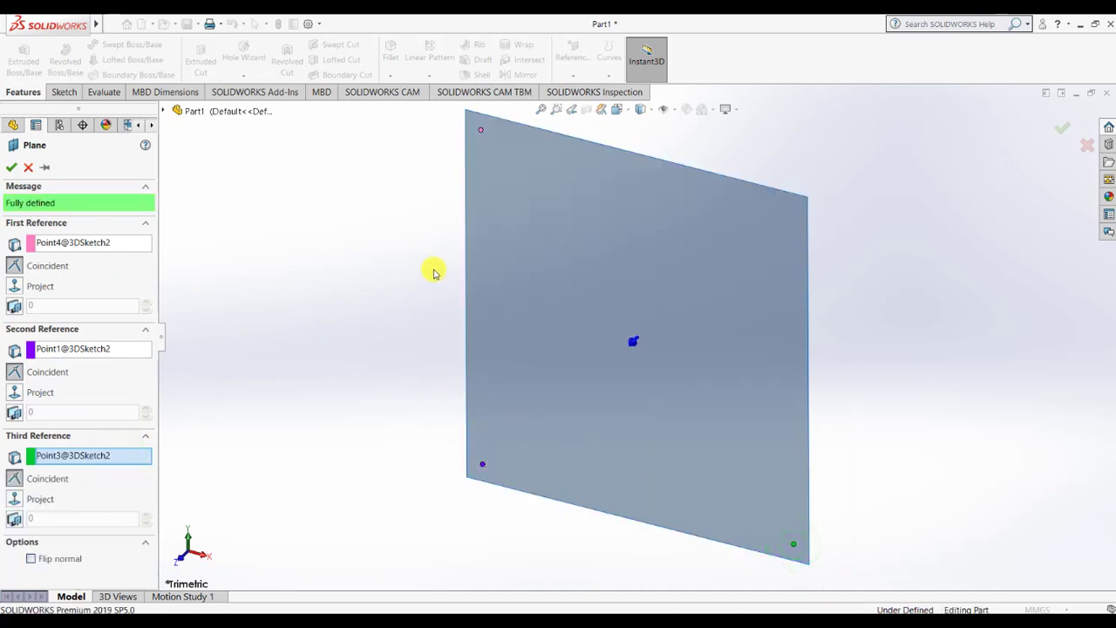
pyautogui.click(62, 90)
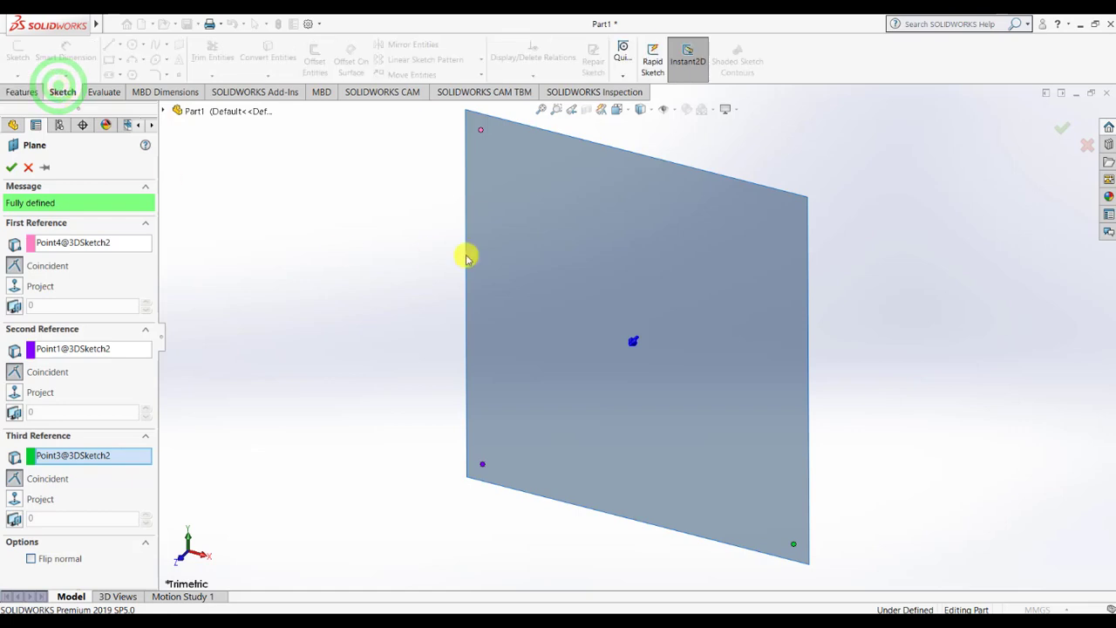
pyautogui.click(559, 252)
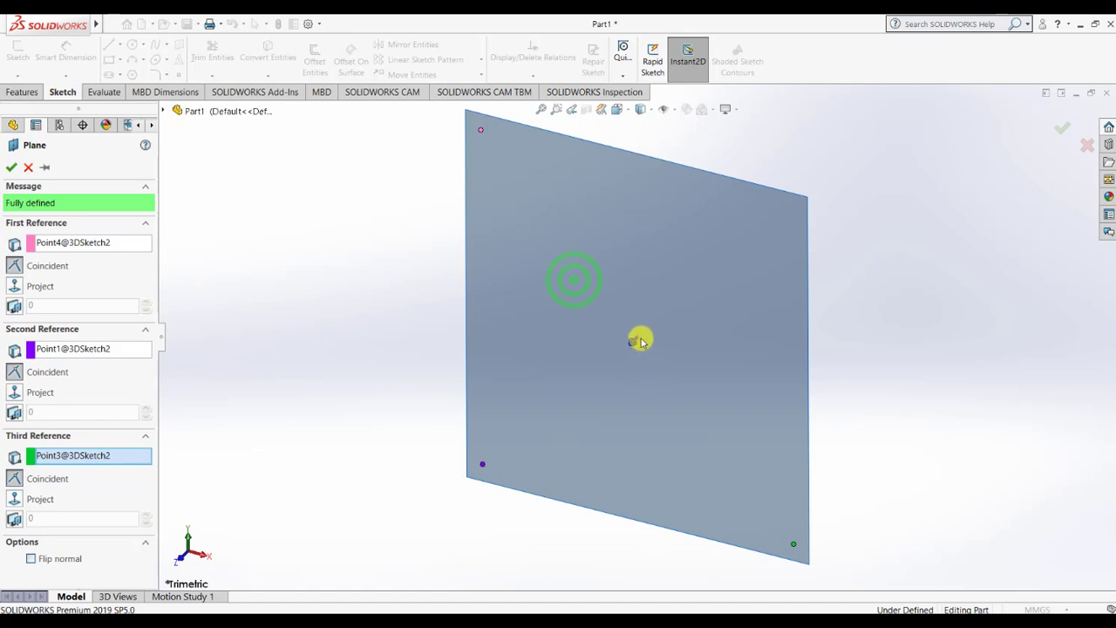
pyautogui.click(635, 341)
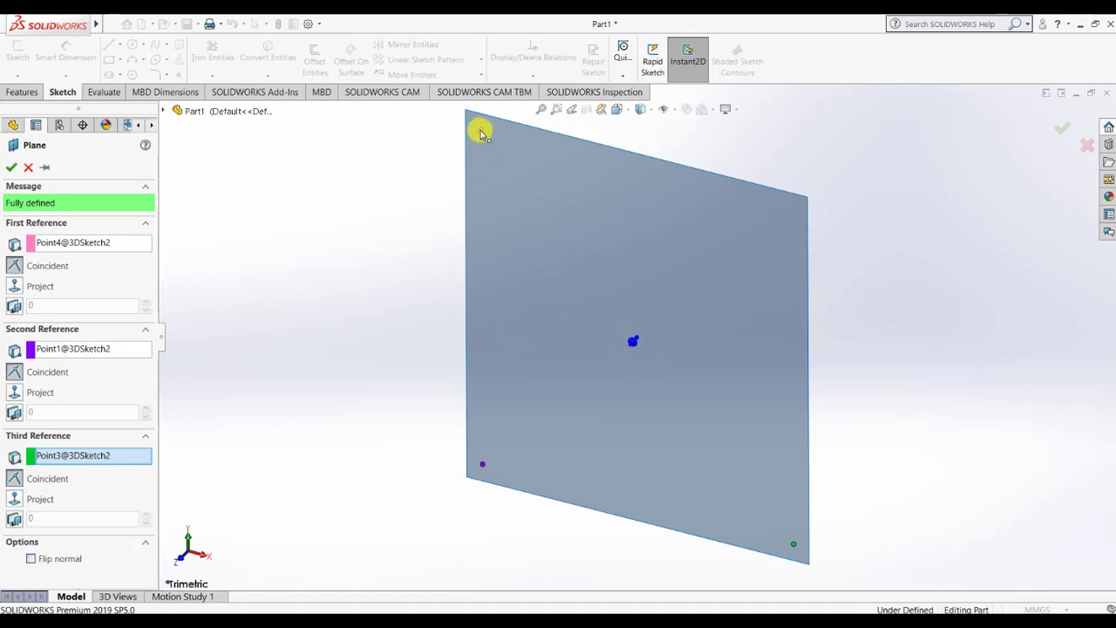
pyautogui.click(11, 167)
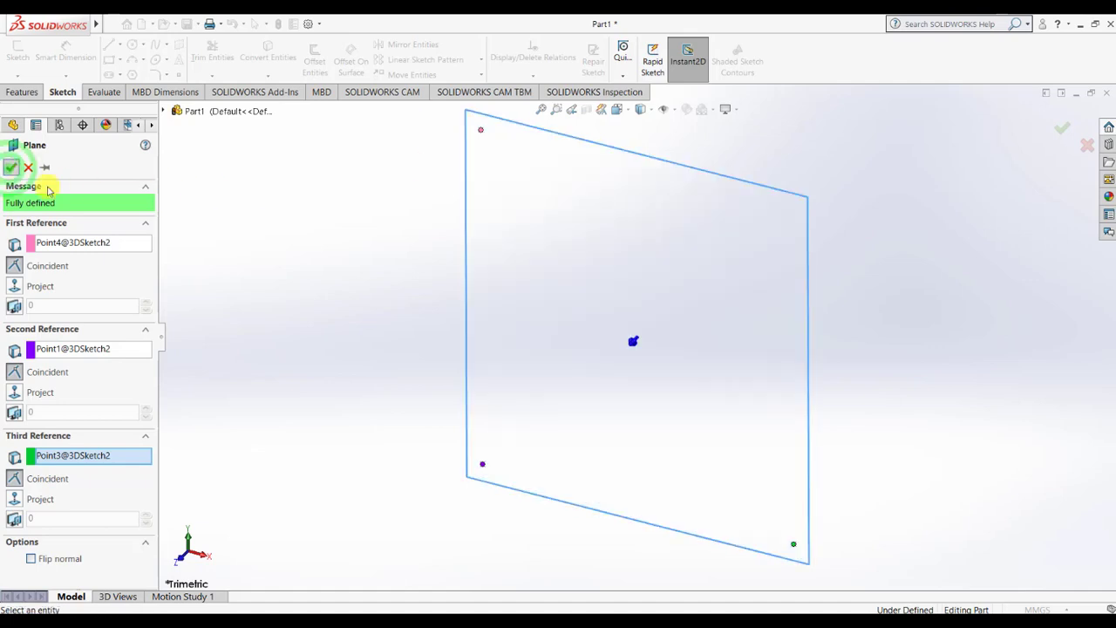
# Step: On the new reference plane, sketch two lines from the outer ball joint point, one to the front pivot and one to the rear pivot
pyautogui.click(621, 231)
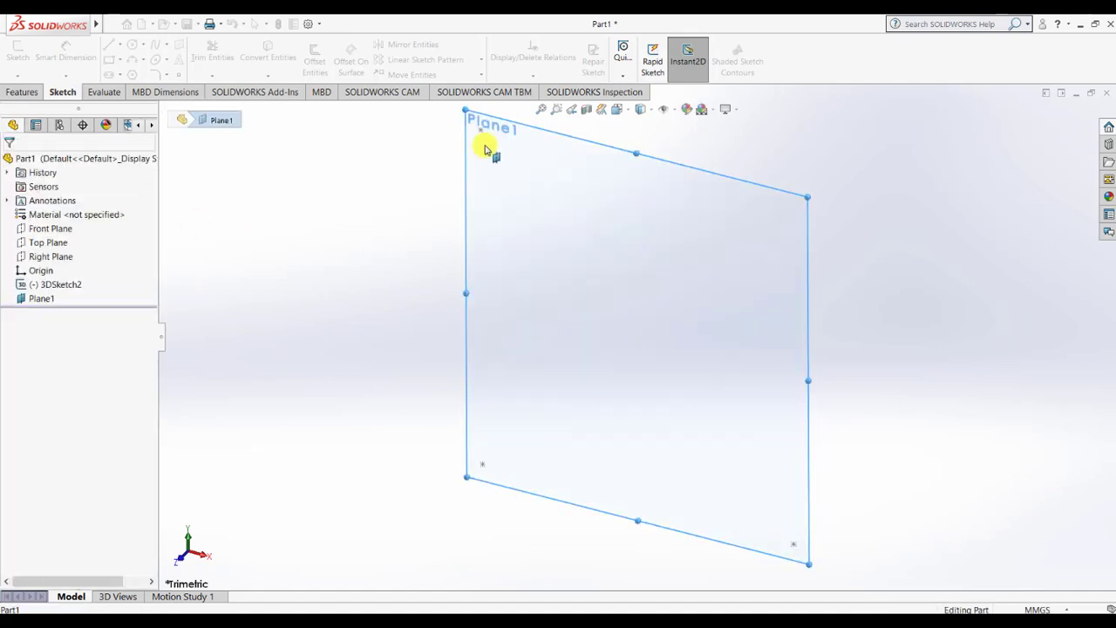
pyautogui.click(114, 45)
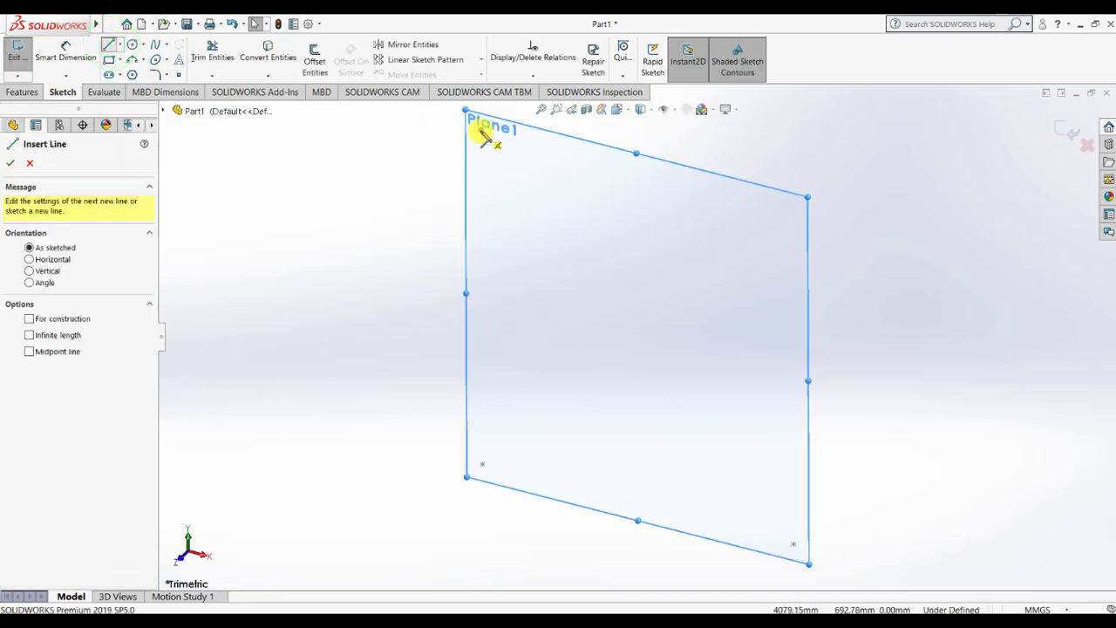
pyautogui.click(481, 129)
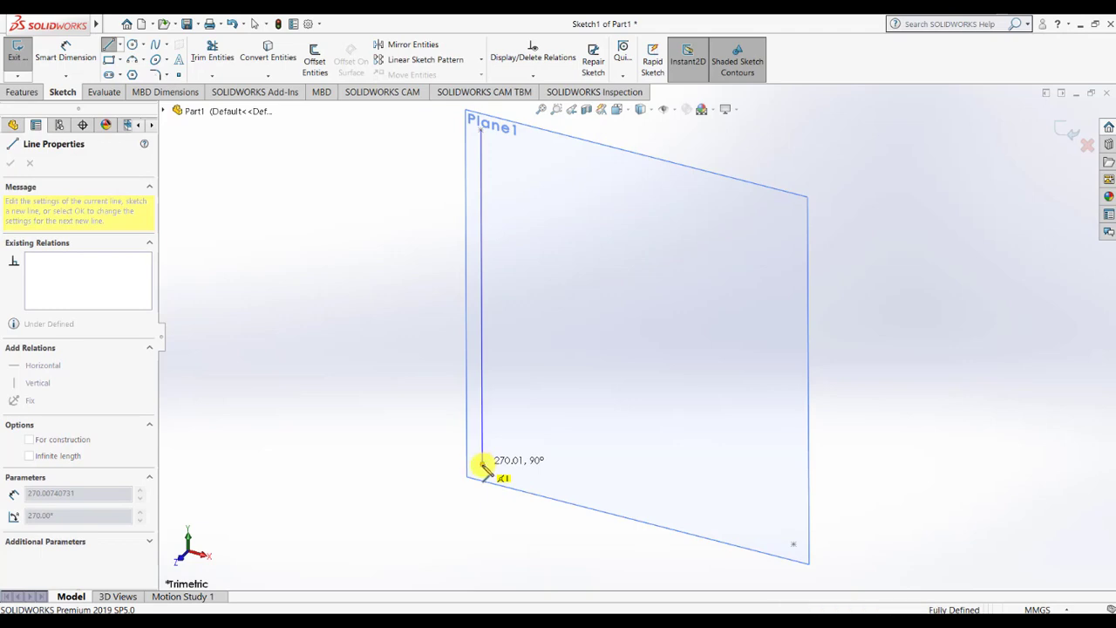
pyautogui.click(483, 465)
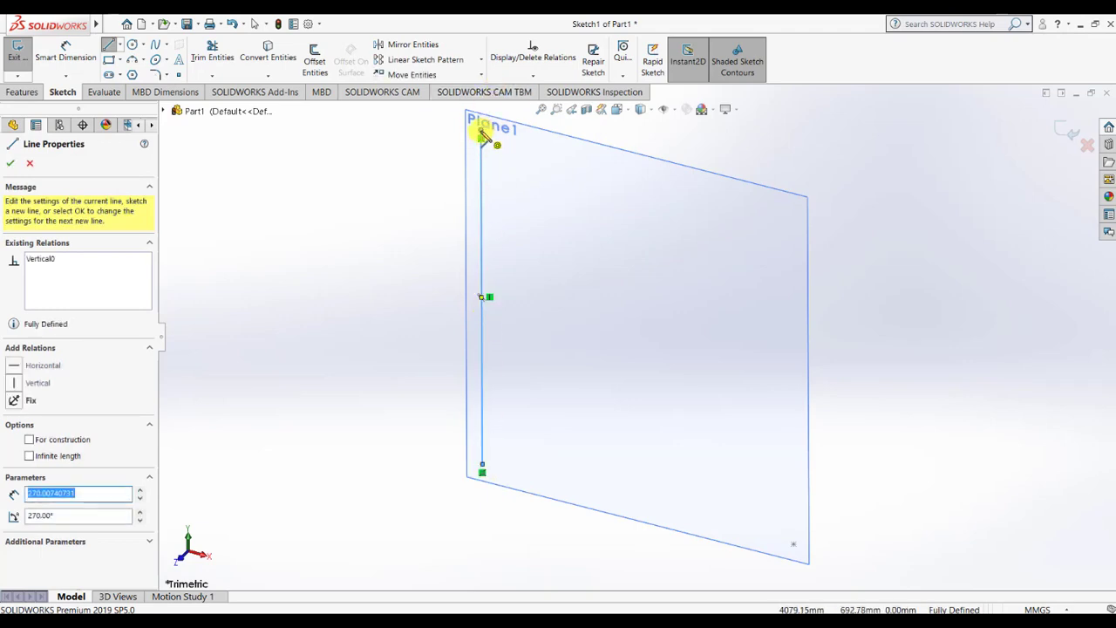
pyautogui.click(481, 132)
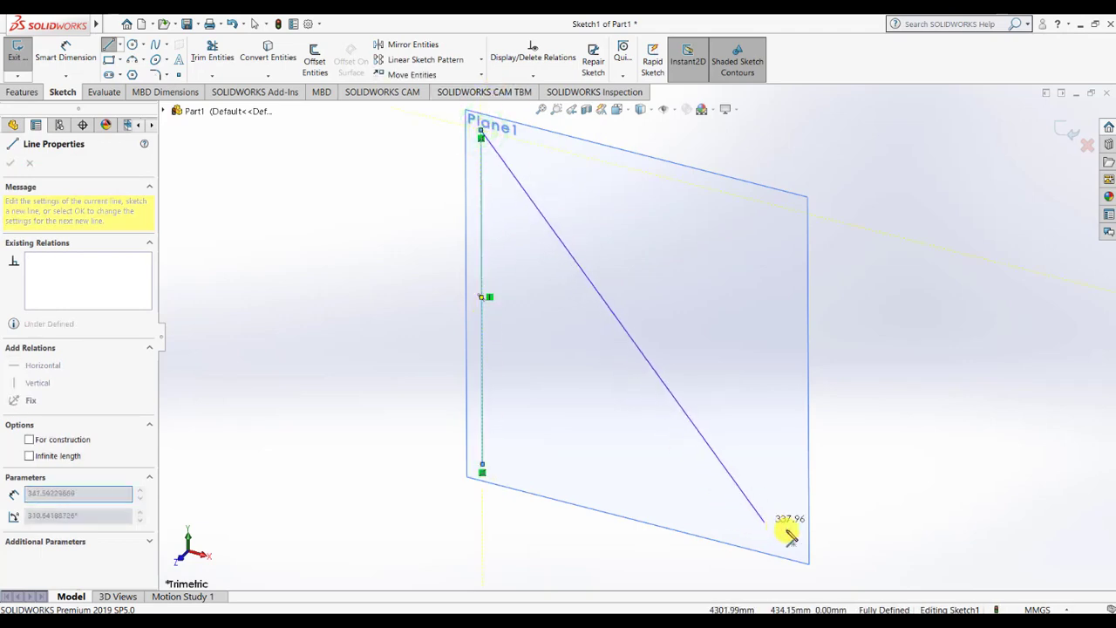
pyautogui.click(794, 547)
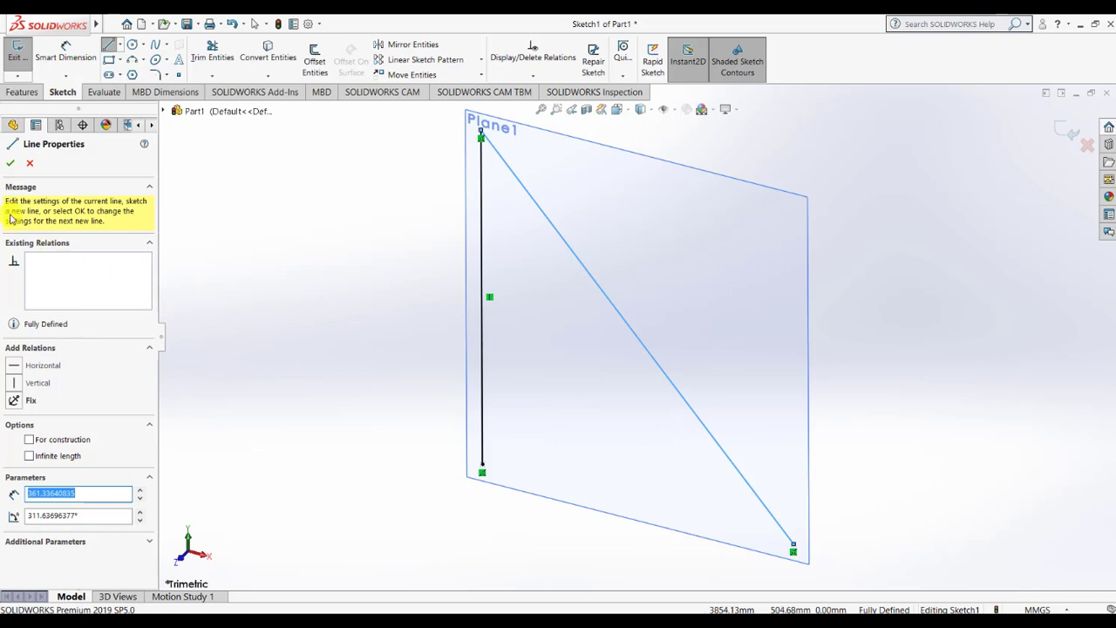
pyautogui.click(13, 164)
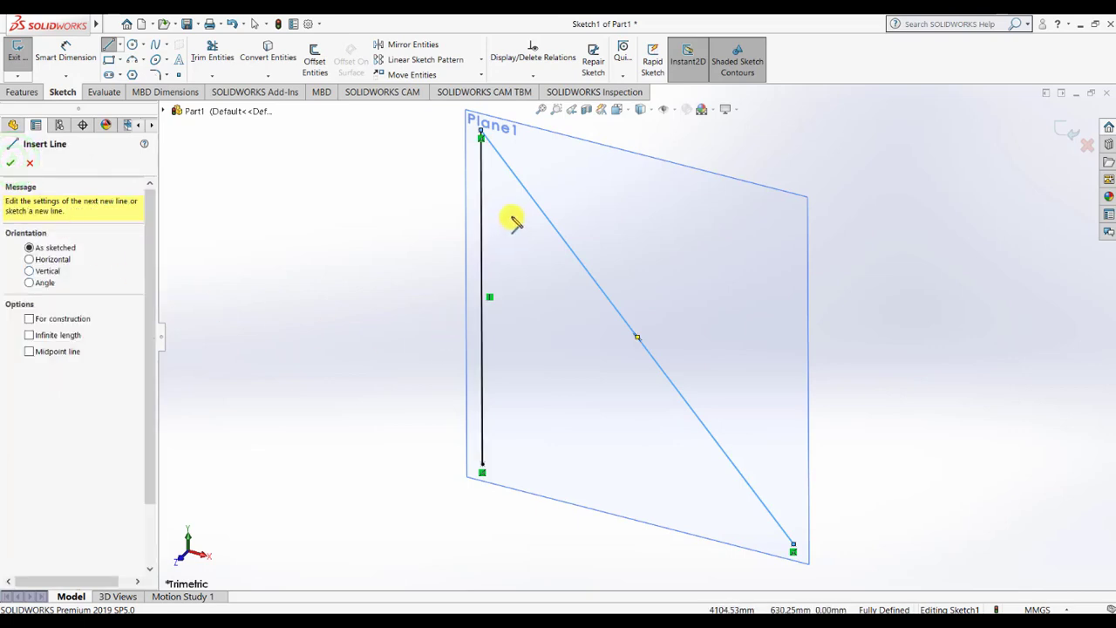
pyautogui.click(12, 164)
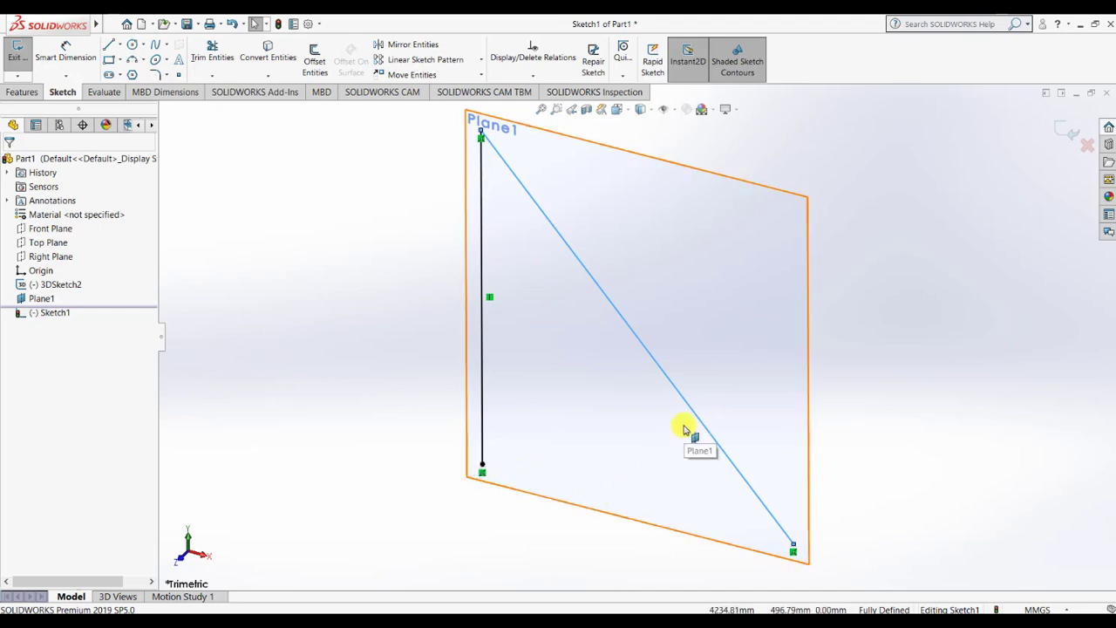
# Step: View the wishbone sketch from the front and inspect the coordinates of the front pivot, outer ball joint and rear pivot endpoints
pyautogui.press('space')
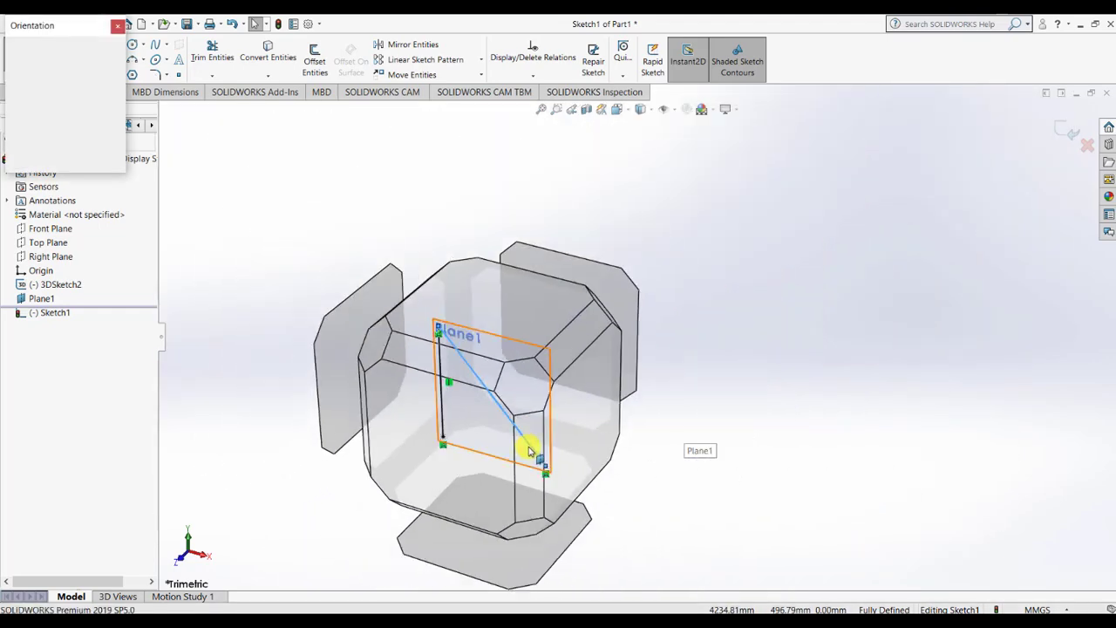
pyautogui.click(467, 450)
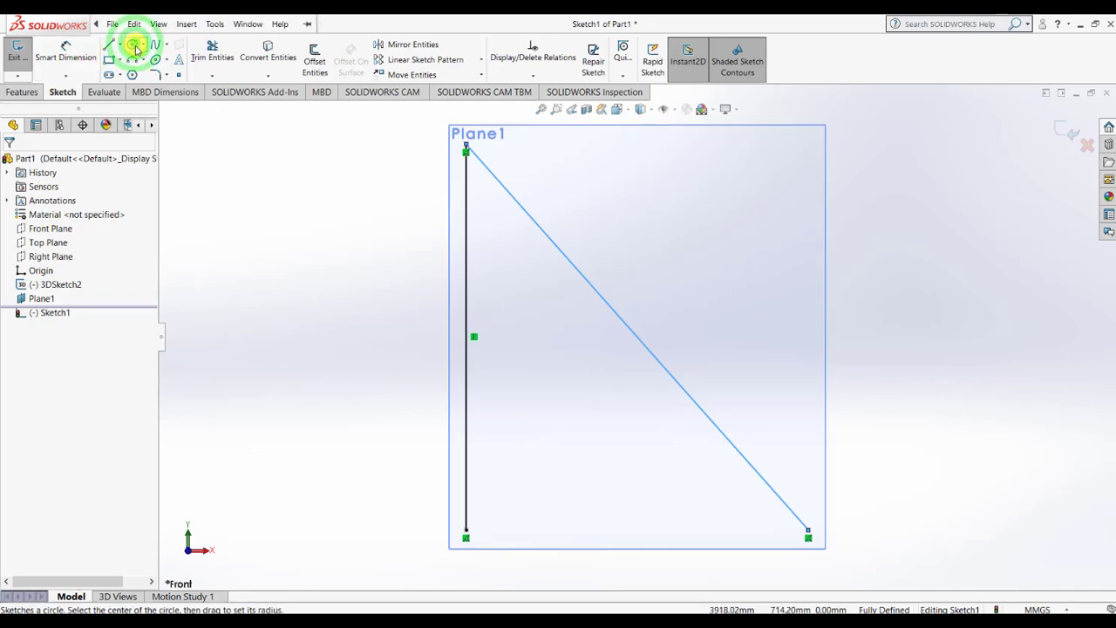
pyautogui.click(466, 531)
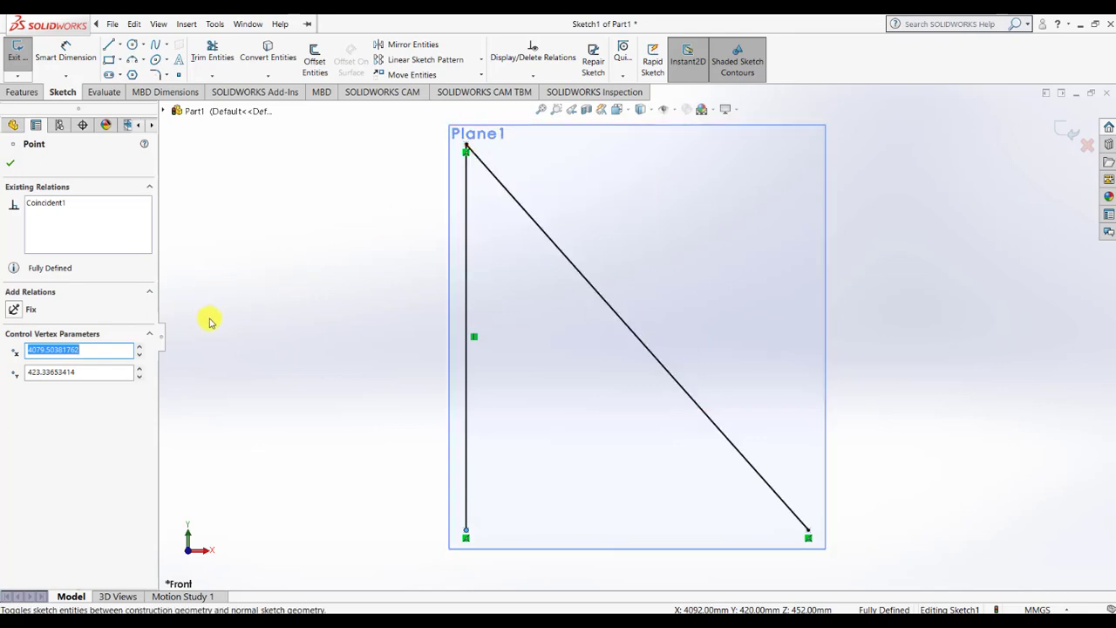
pyautogui.press('Escape')
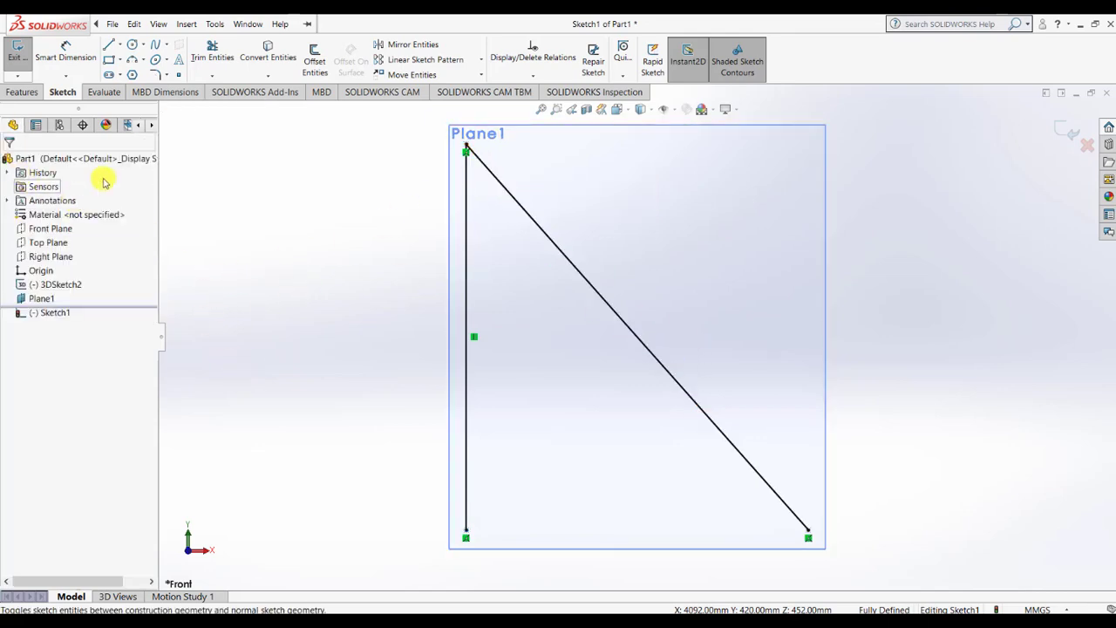
pyautogui.click(469, 148)
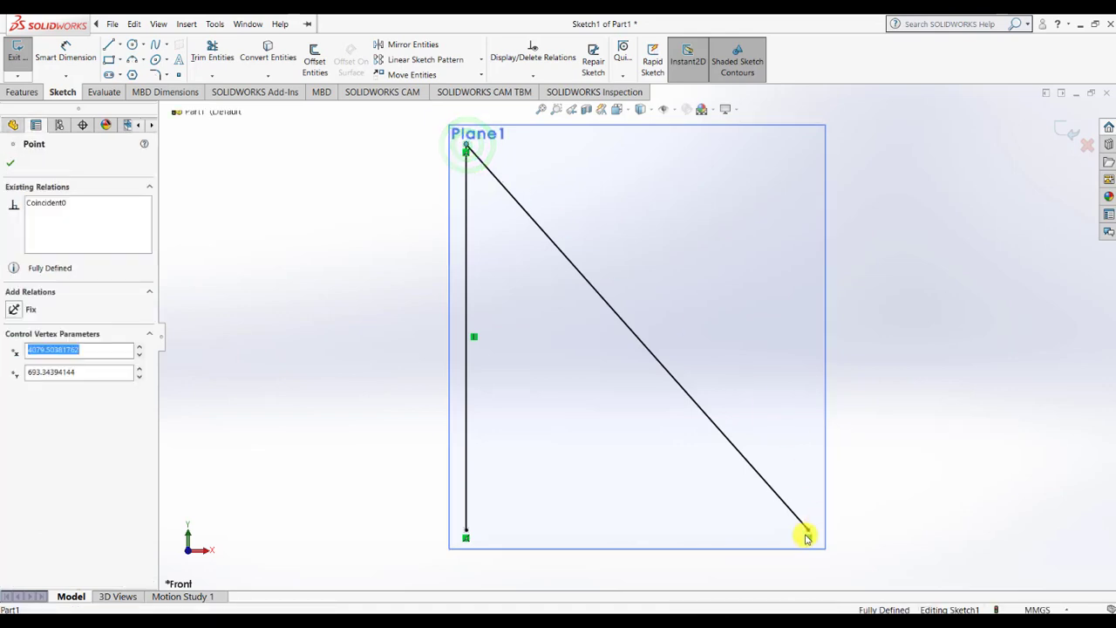
pyautogui.click(809, 533)
pyautogui.click(809, 533)
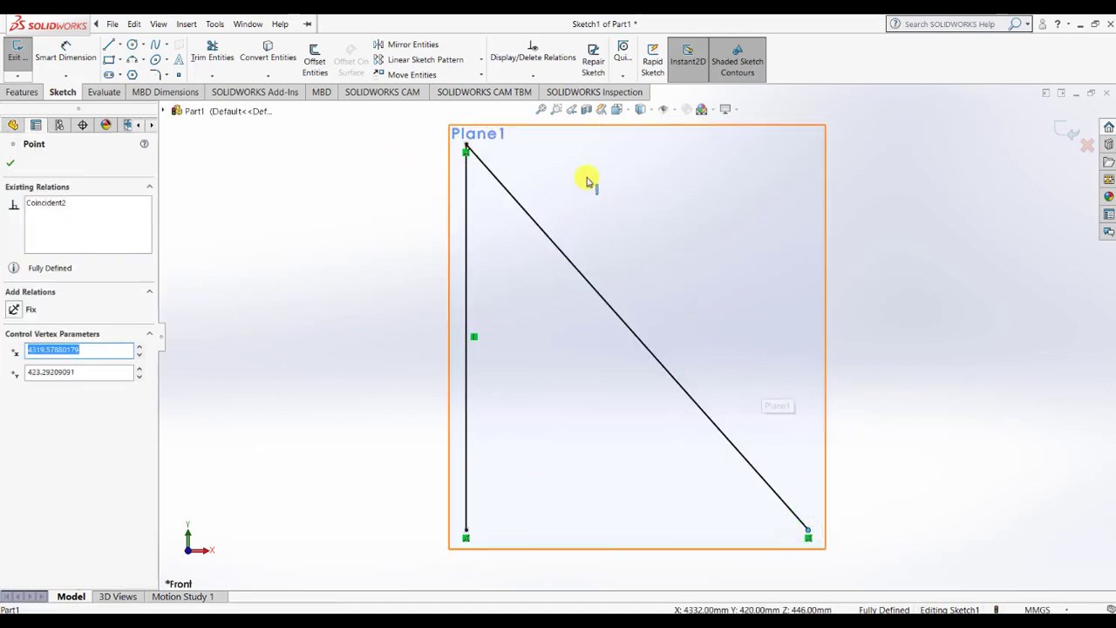
pyautogui.press('Escape')
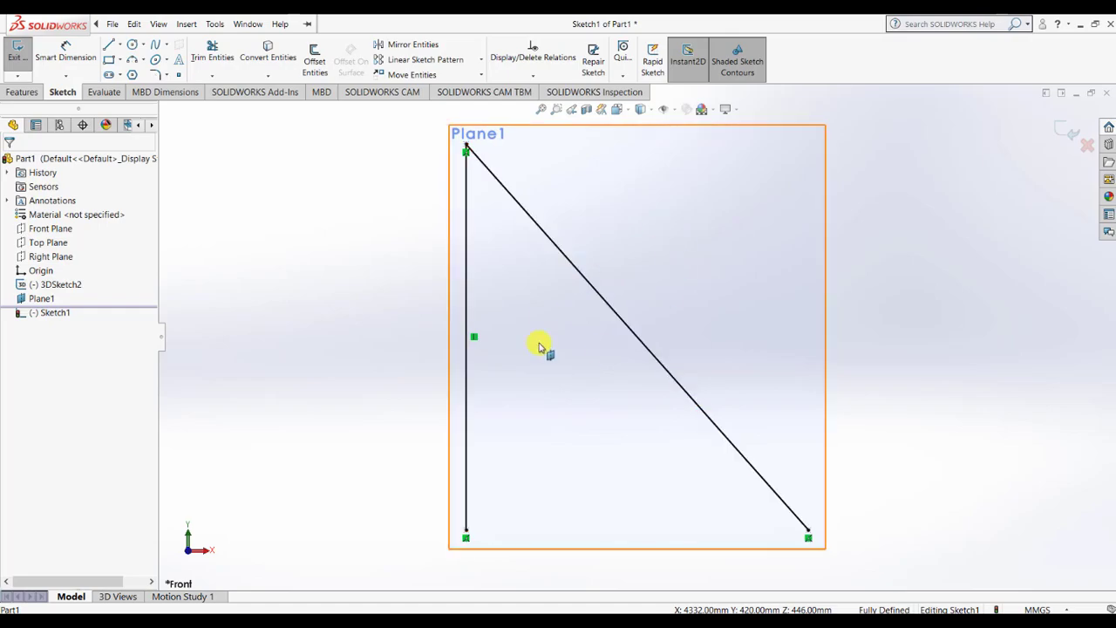
# Step: Switch to Lotus Suspension Analysis, review the lower wishbone rear pivot and outer ball joint rows in the hardpoint listing, and close the listing
pyautogui.click(518, 616)
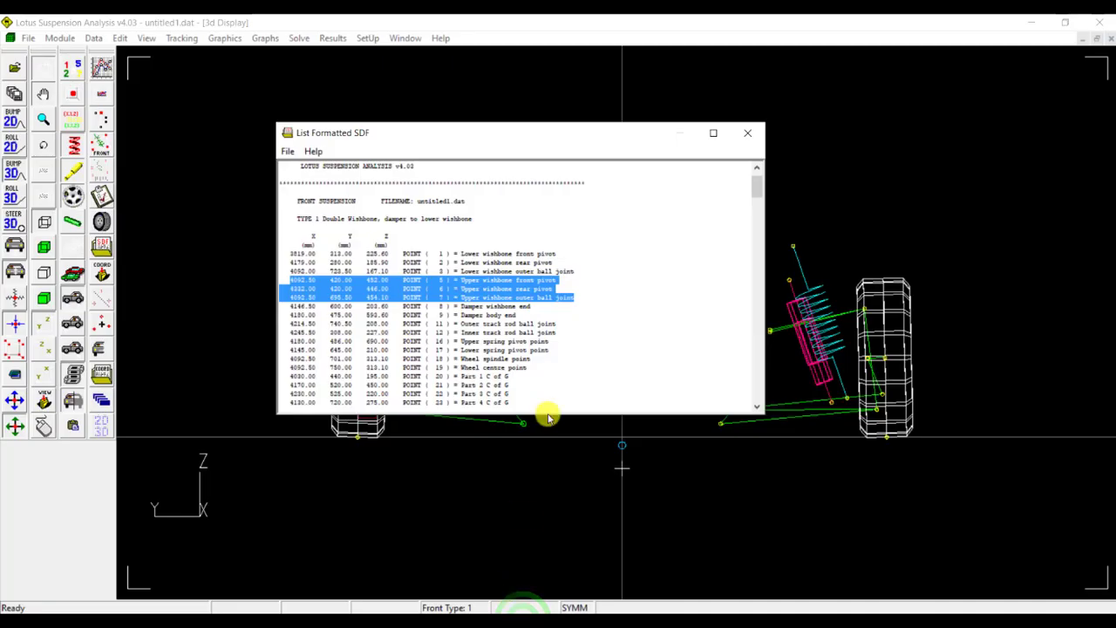
pyautogui.click(603, 346)
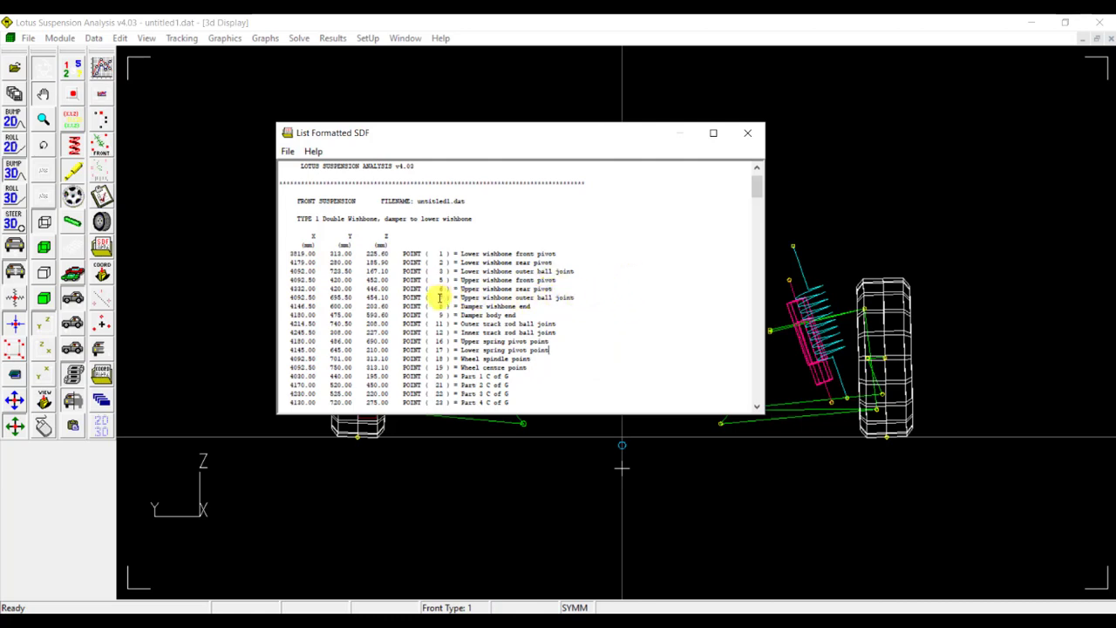
pyautogui.click(603, 349)
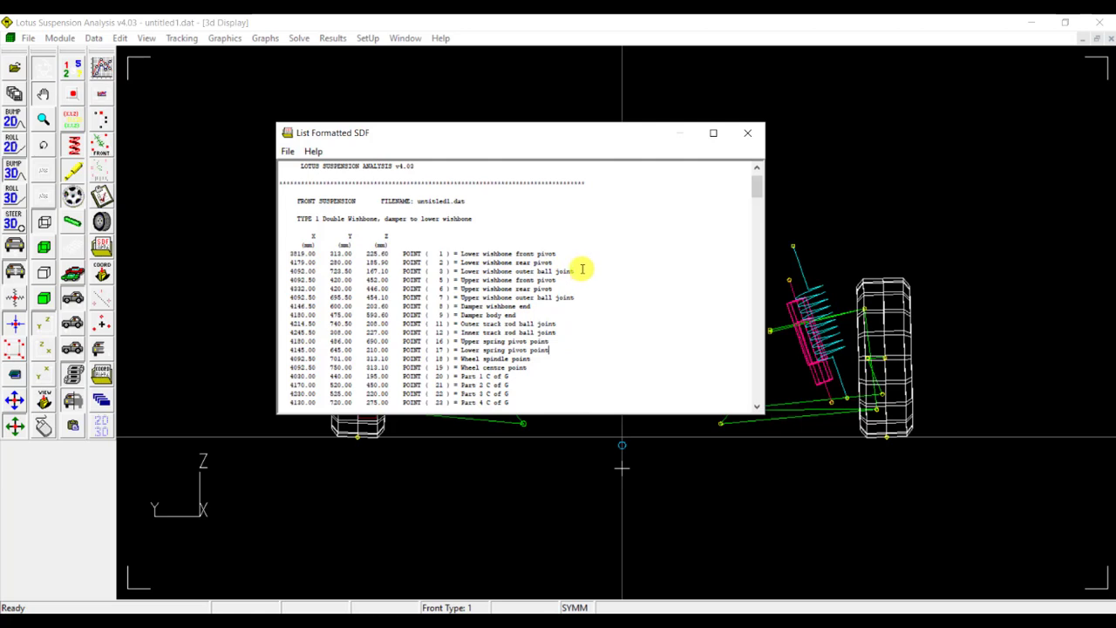
pyautogui.moveTo(583, 269); pyautogui.dragTo(274, 262)
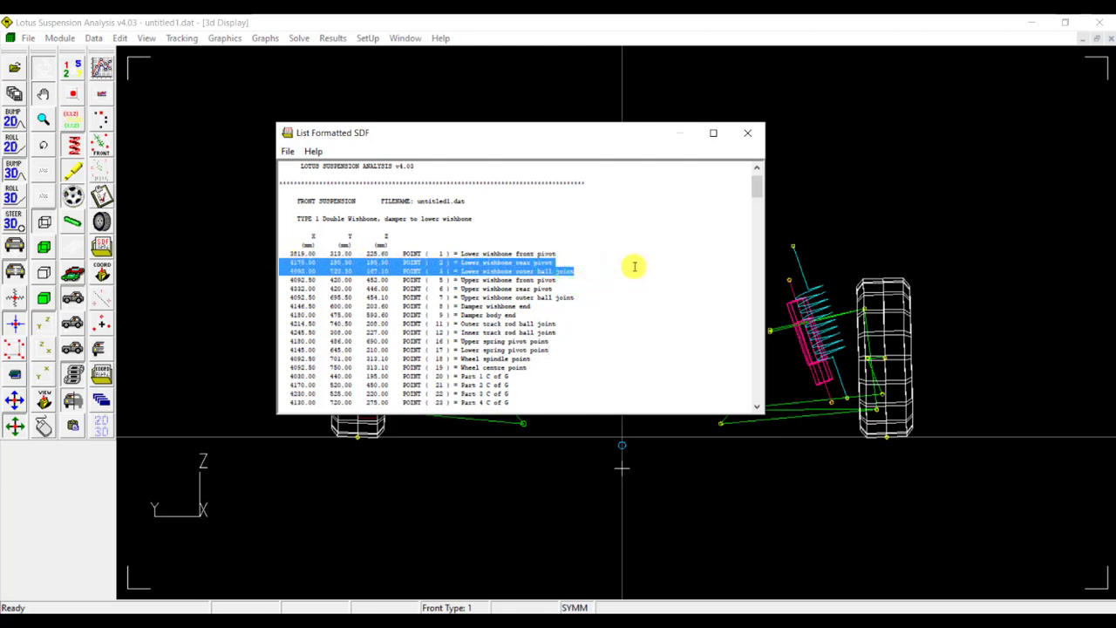
pyautogui.click(705, 263)
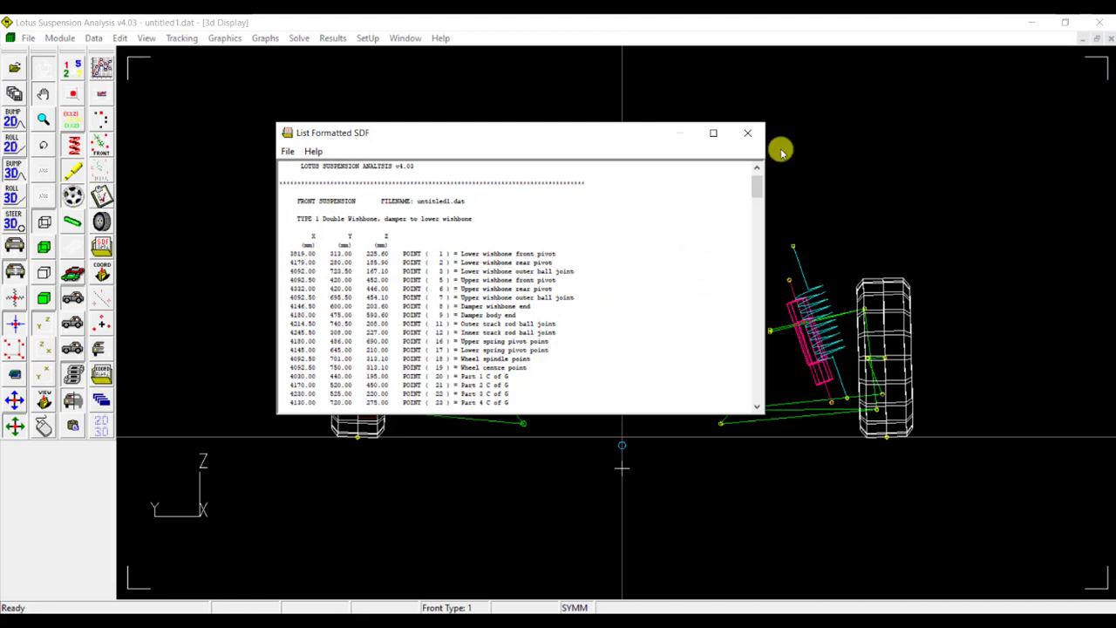
pyautogui.click(748, 133)
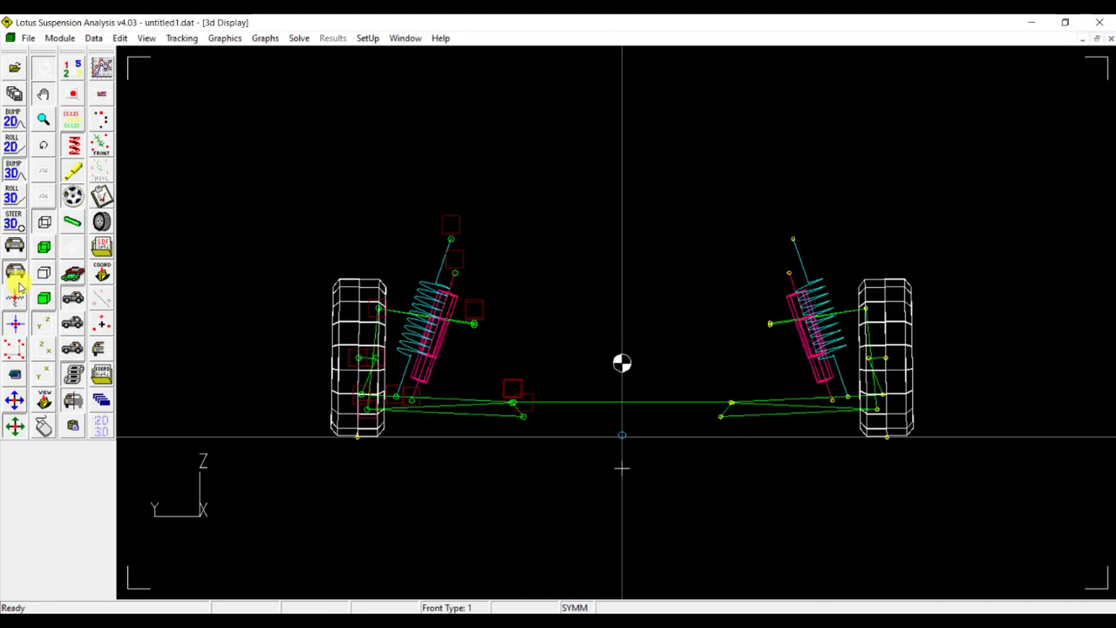